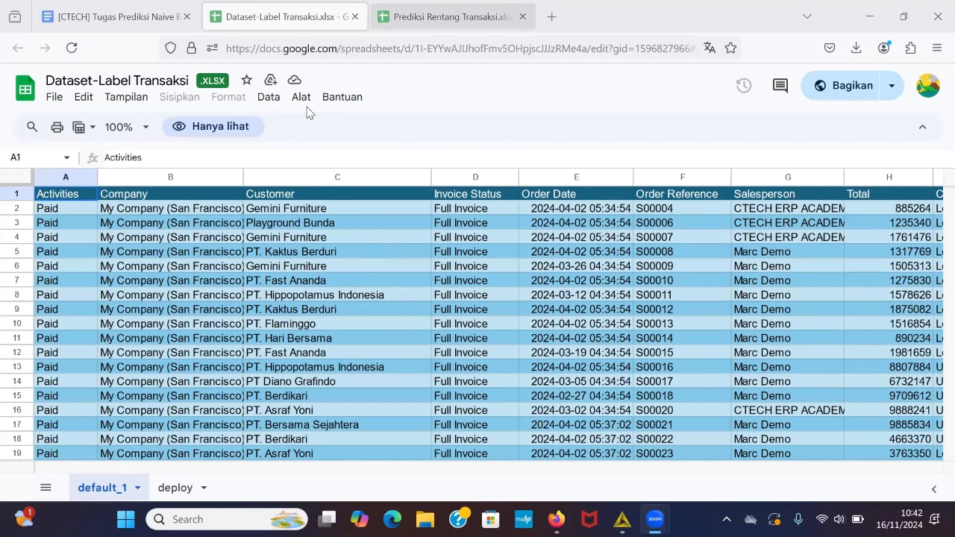
Step: Download the Dataset-Label Transaksi spreadsheet as a Microsoft Excel (.xlsx) file
key(ctrl+Tab)
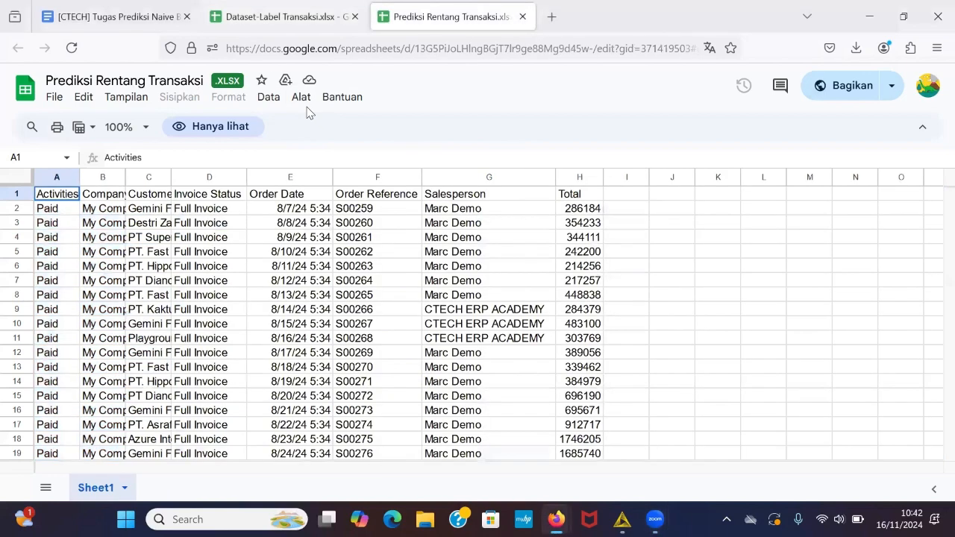
click(287, 19)
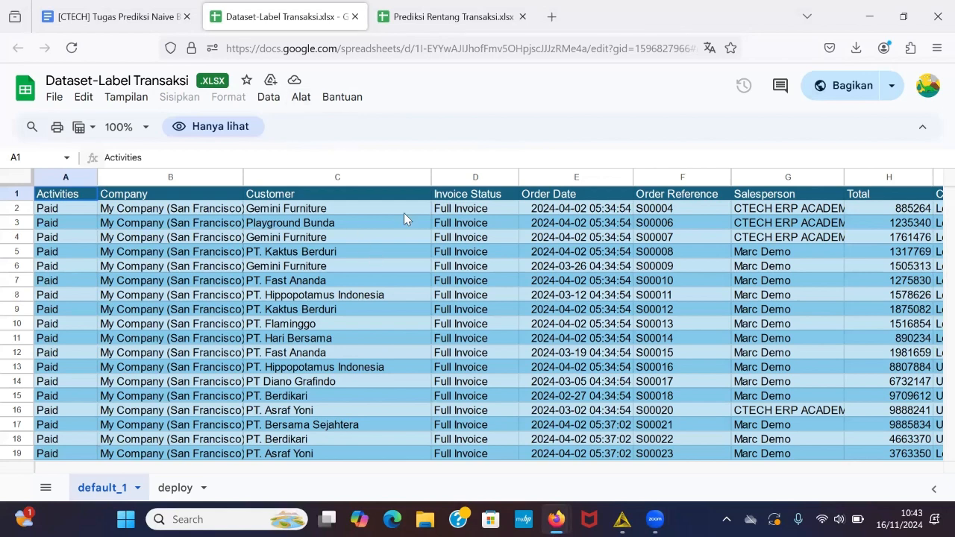
click(58, 99)
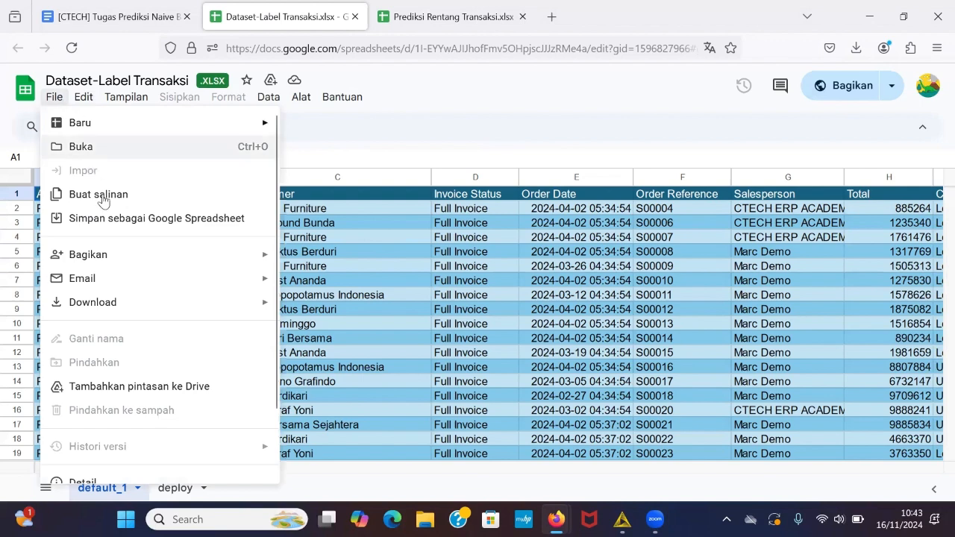
mouse_move(125, 302)
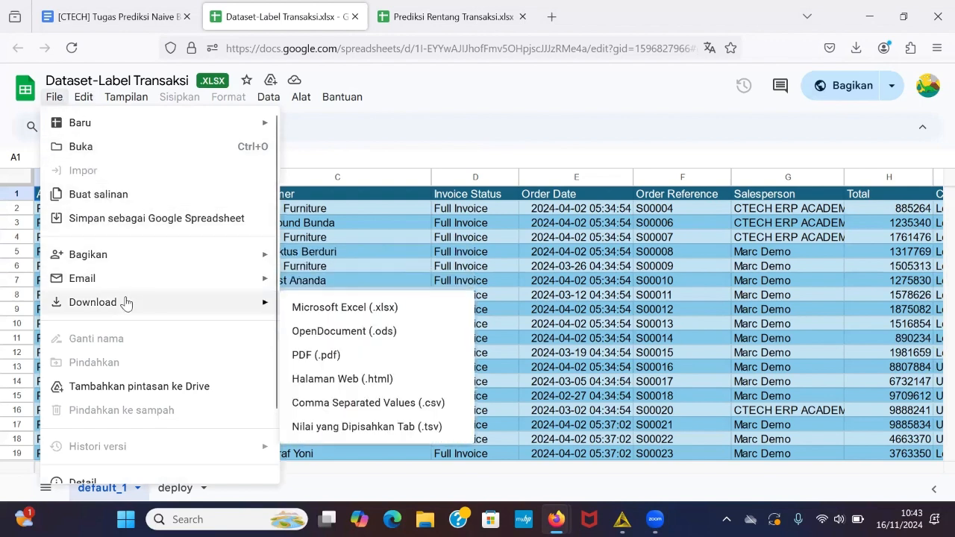
click(387, 308)
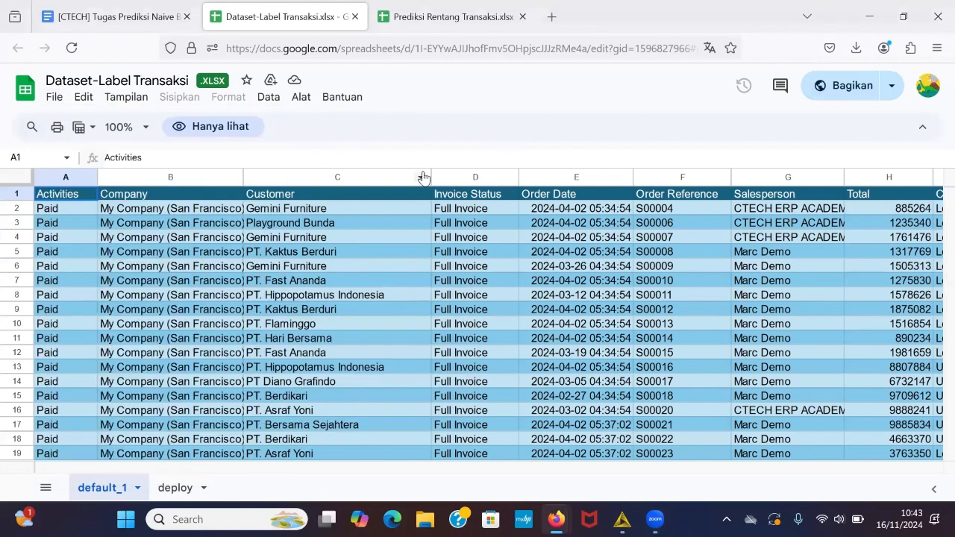
Step: Download the Prediksi Rentang Transaksi spreadsheet as a Microsoft Excel (.xlsx) file
click(409, 17)
click(53, 98)
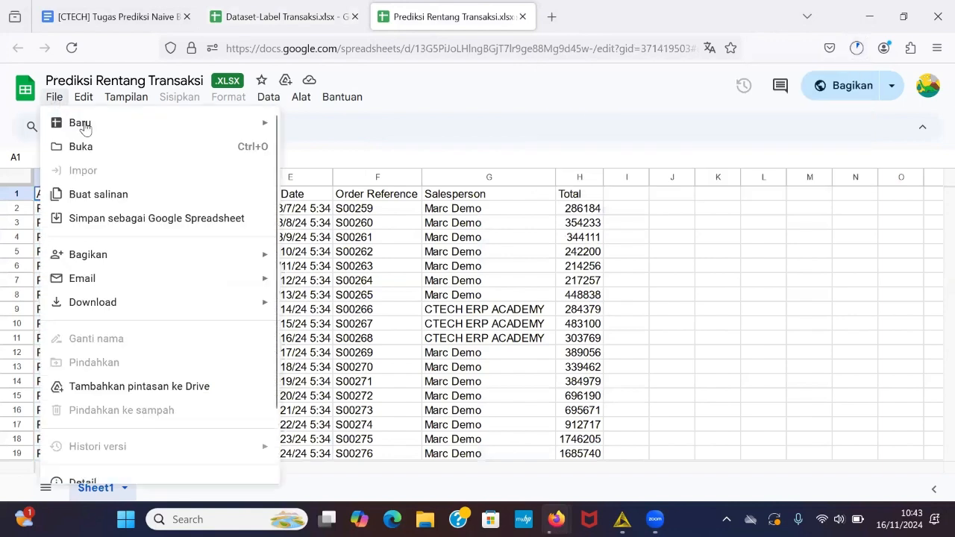
mouse_move(137, 302)
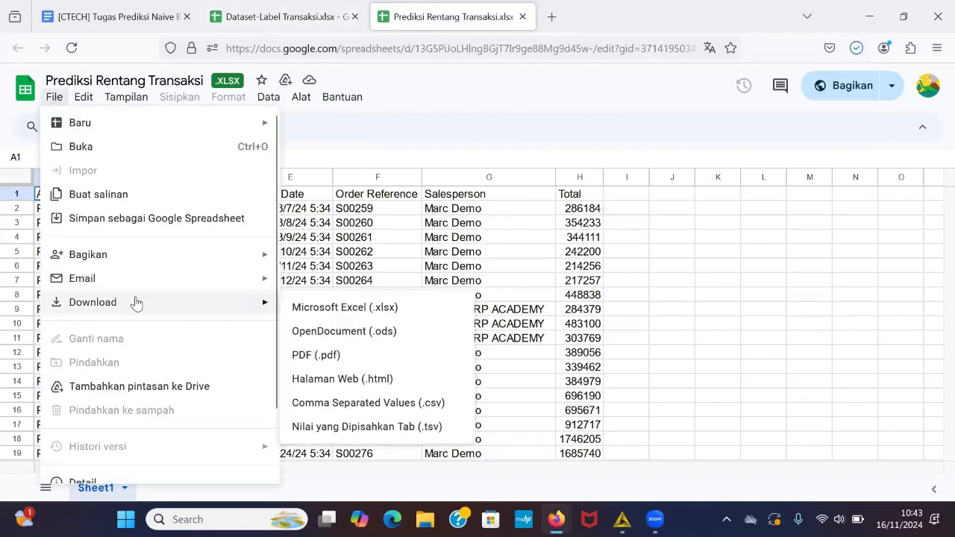
click(389, 314)
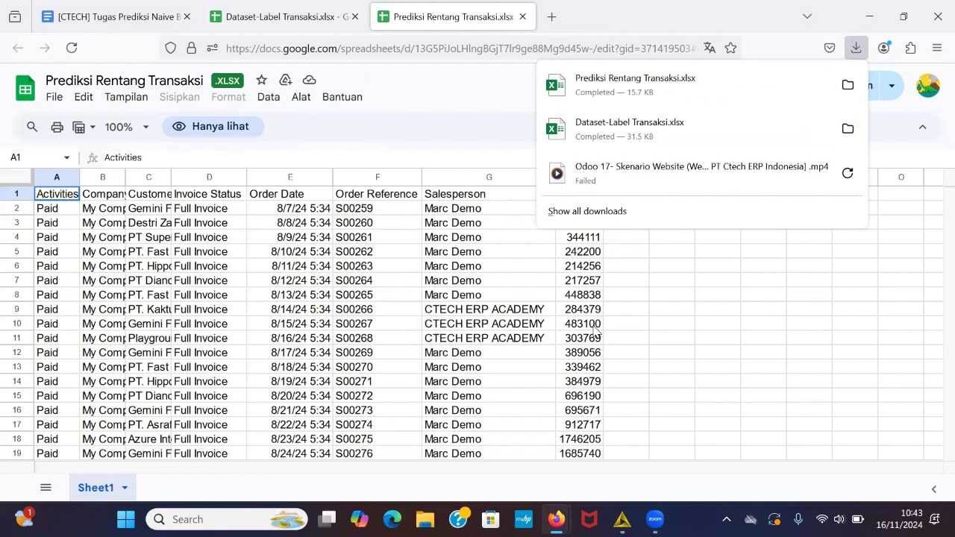
Step: Switch to KNIME and create a workflow named "Tugas 3 Mechine Learning" in the Tugas dan Latihan Data Knime folder
mouse_move(622, 516)
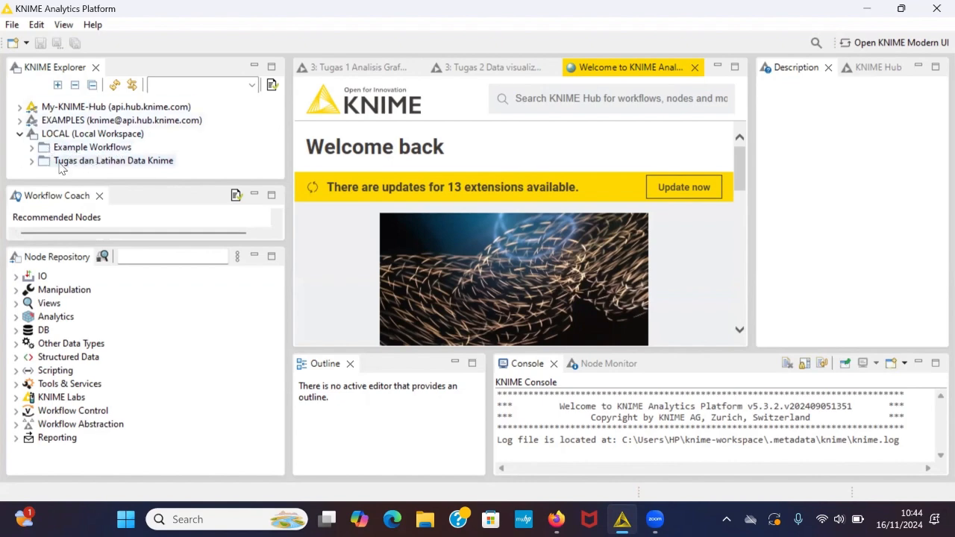
right_click(115, 171)
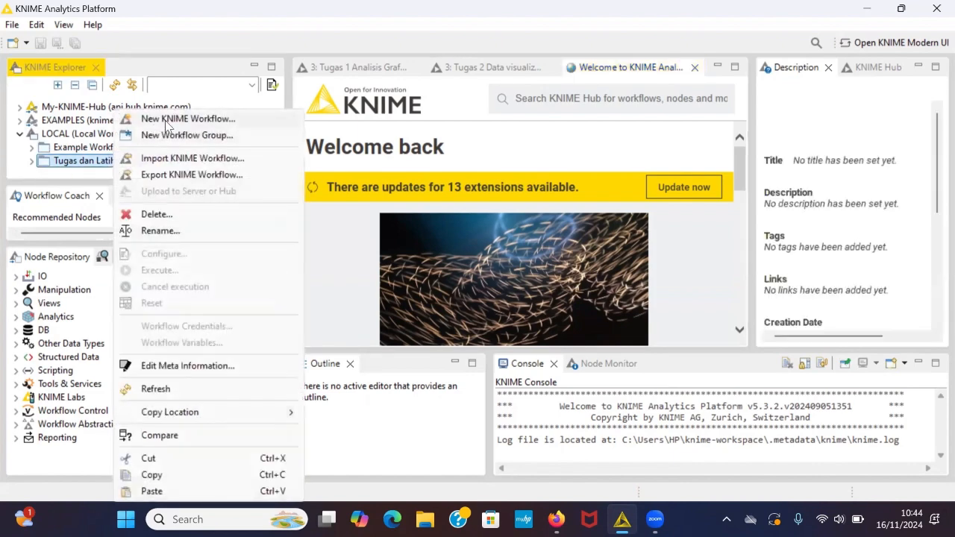
click(219, 124)
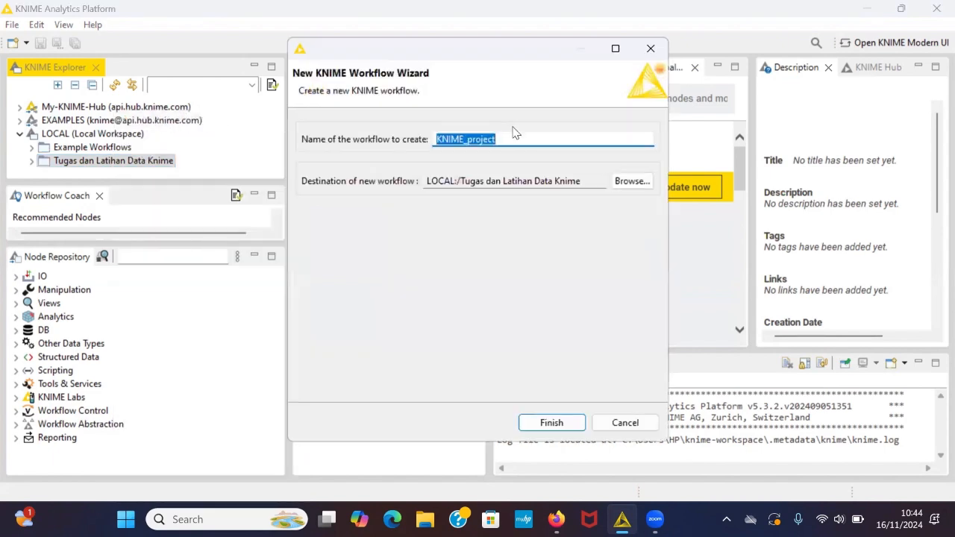
text(Tu)
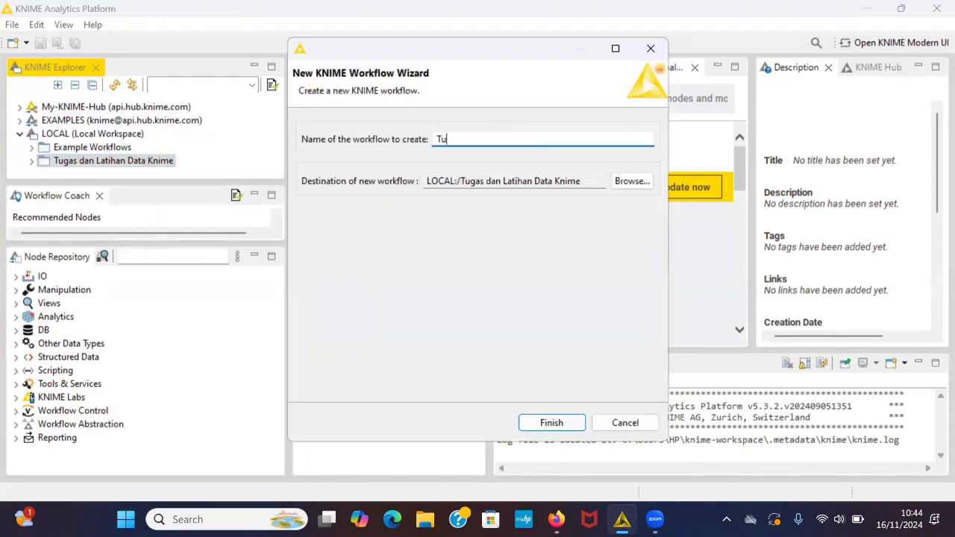
text(gas 3 Mechine Learn)
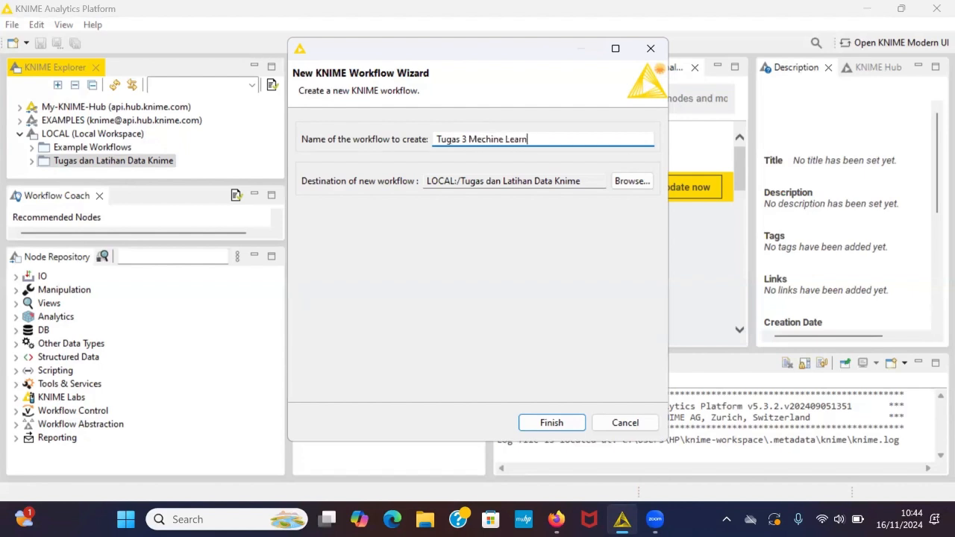
text(ing)
click(551, 423)
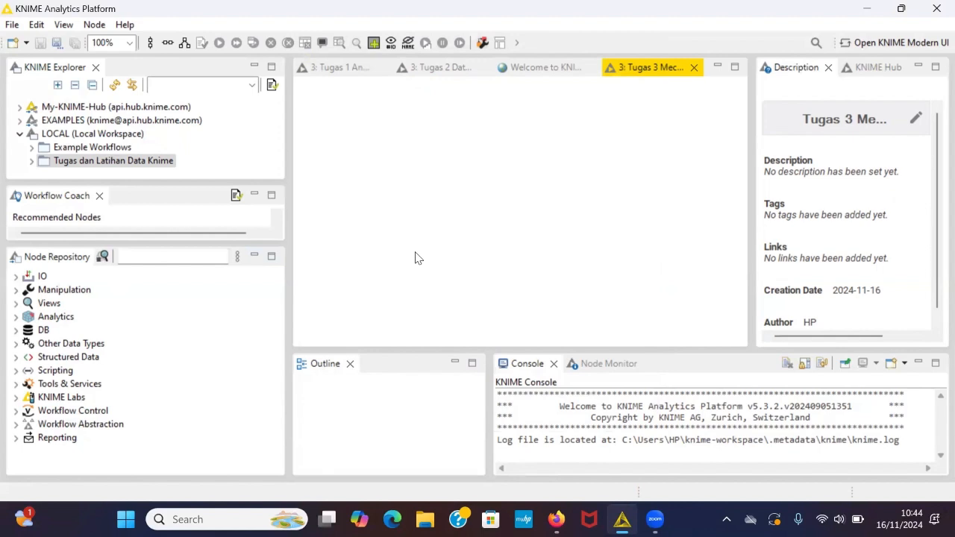
Step: Search the node repository for "excel" and place an Excel Reader node on the empty workflow canvas
click(152, 262)
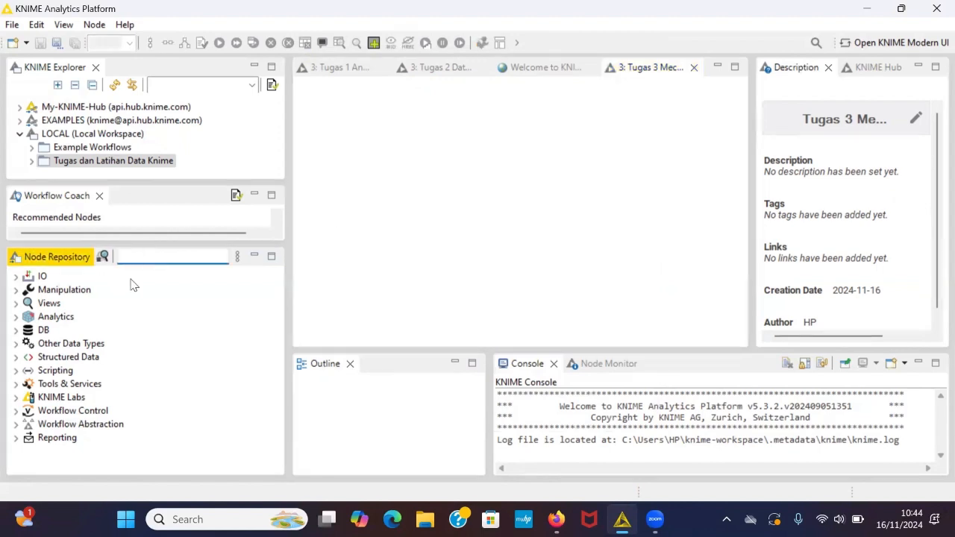
text(excel)
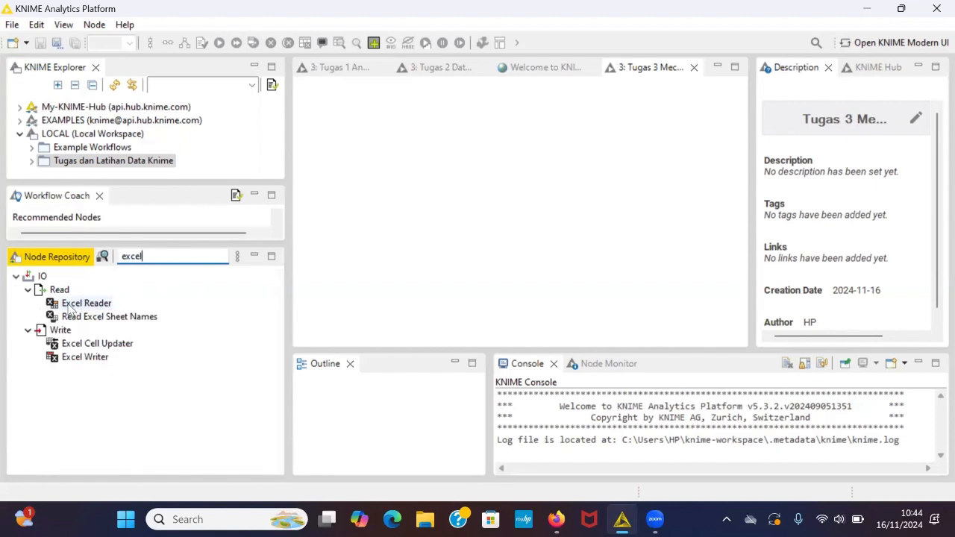
drag(69, 309, 365, 209)
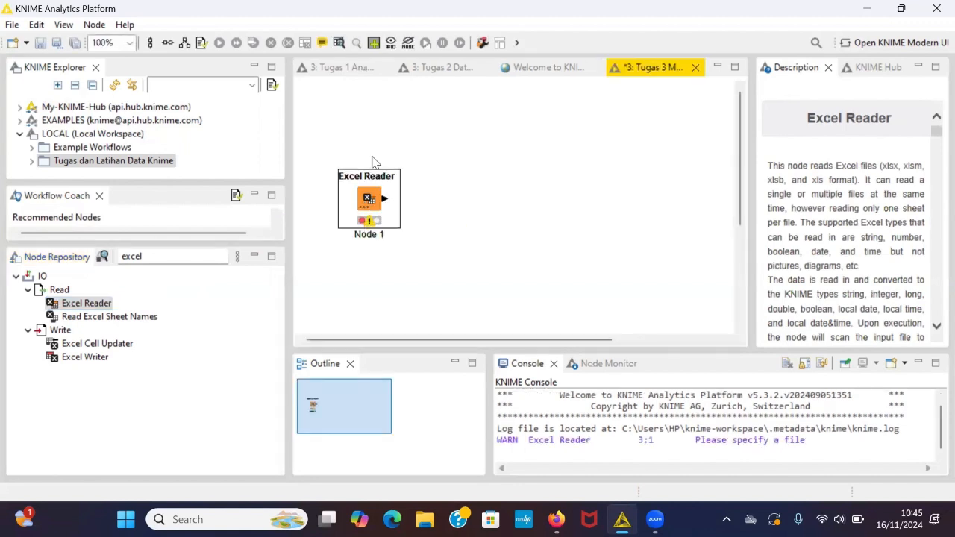
Step: Open the Excel Reader's configuration and set it to read relative to the current workflow data area
right_click(366, 198)
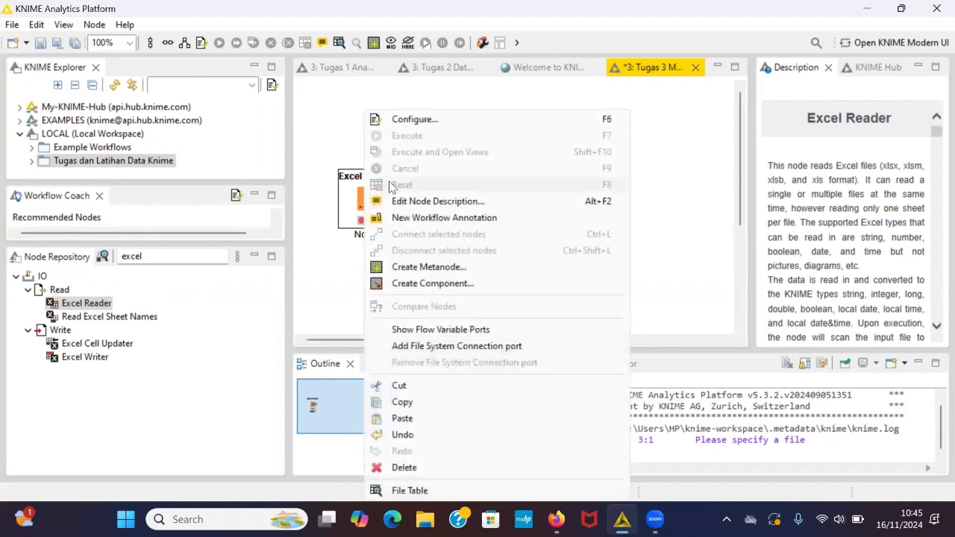
click(415, 119)
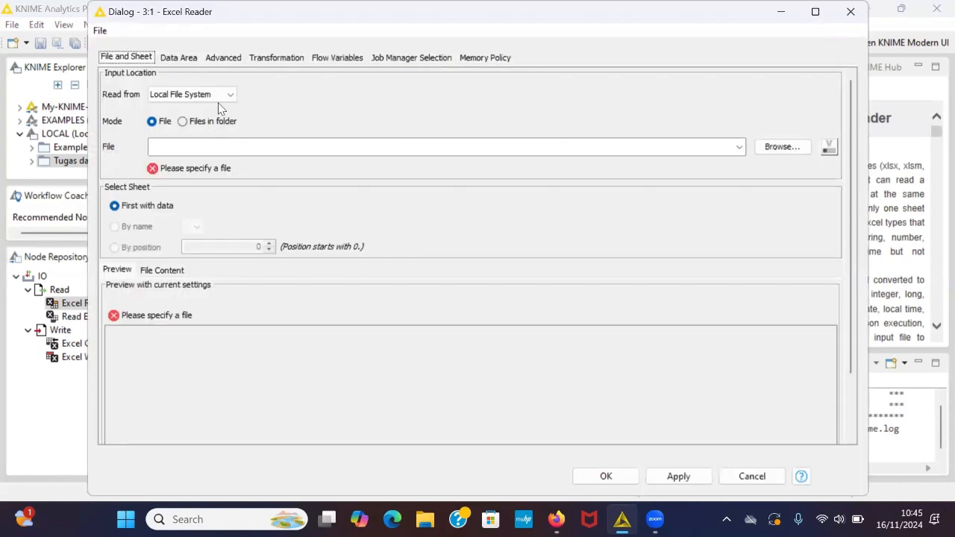
click(220, 95)
click(205, 135)
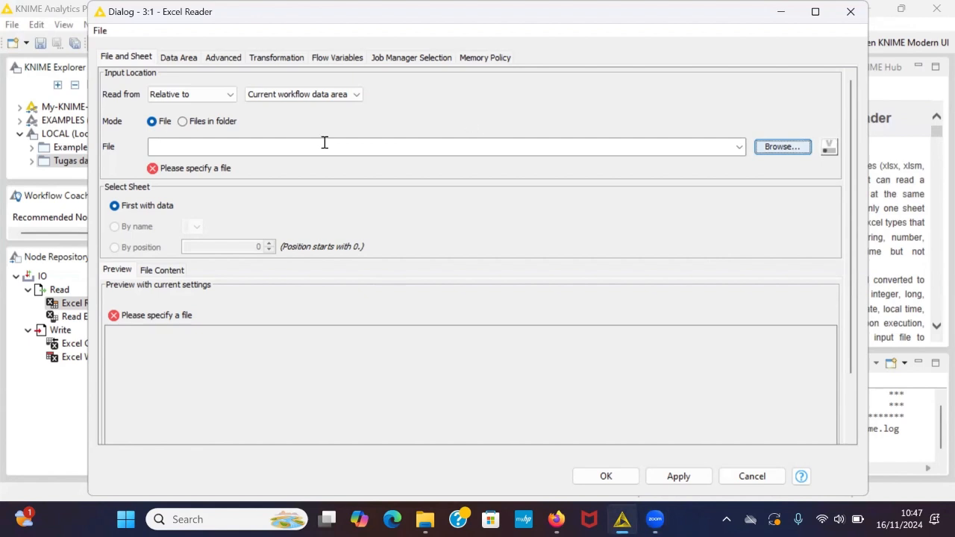
Step: Choose Dataset-Label Transaksi.xlsx as the Excel Reader's input file, check the preview rows and apply the configuration
click(782, 149)
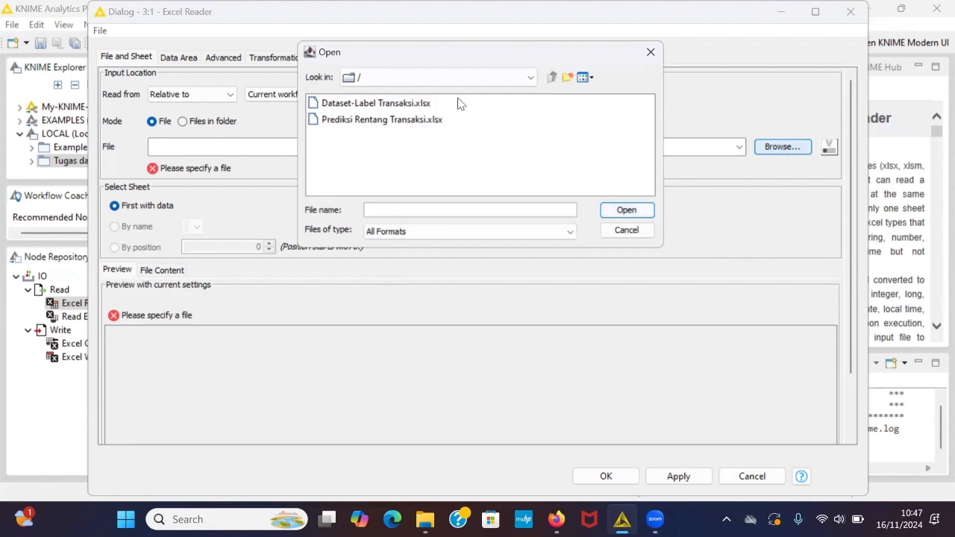
click(375, 109)
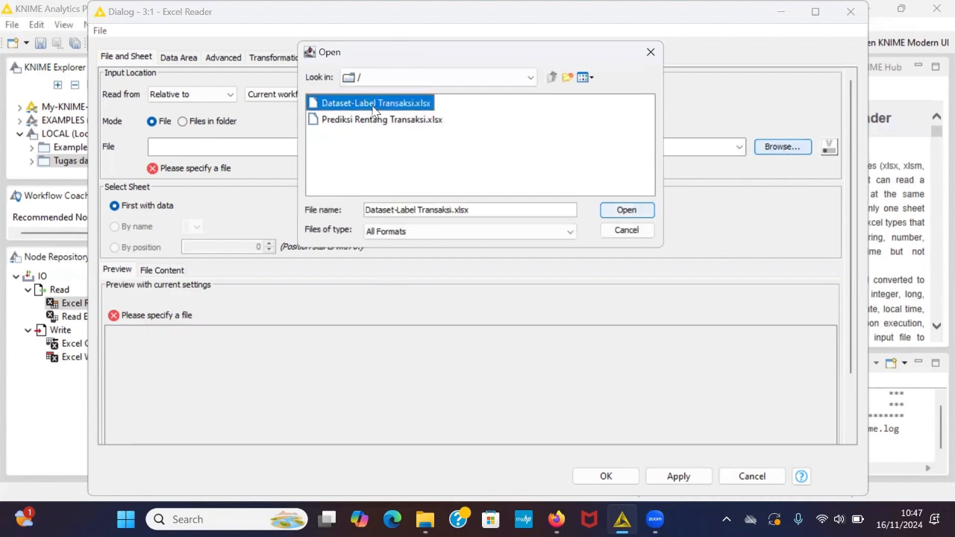
click(630, 212)
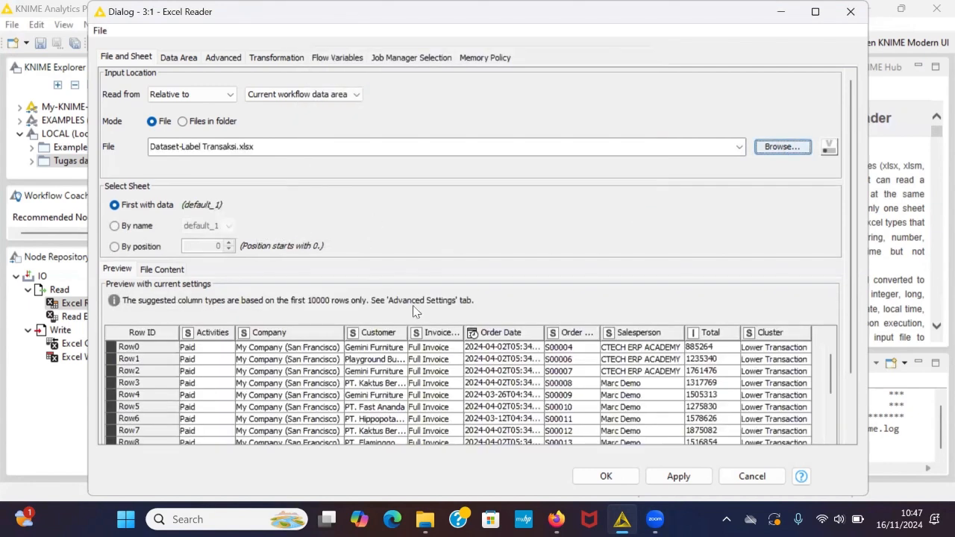
scroll(413, 305, down, 1)
scroll(391, 422, down, 4)
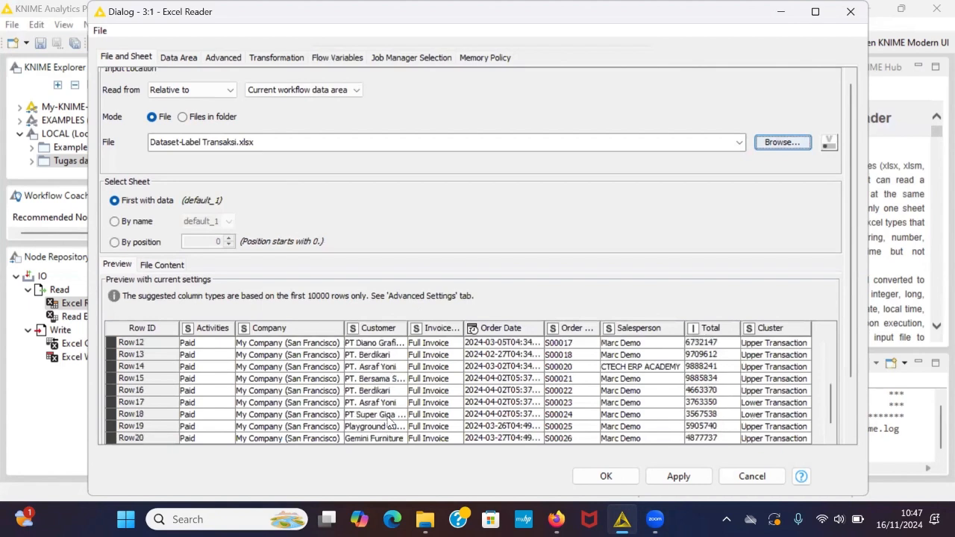
click(680, 481)
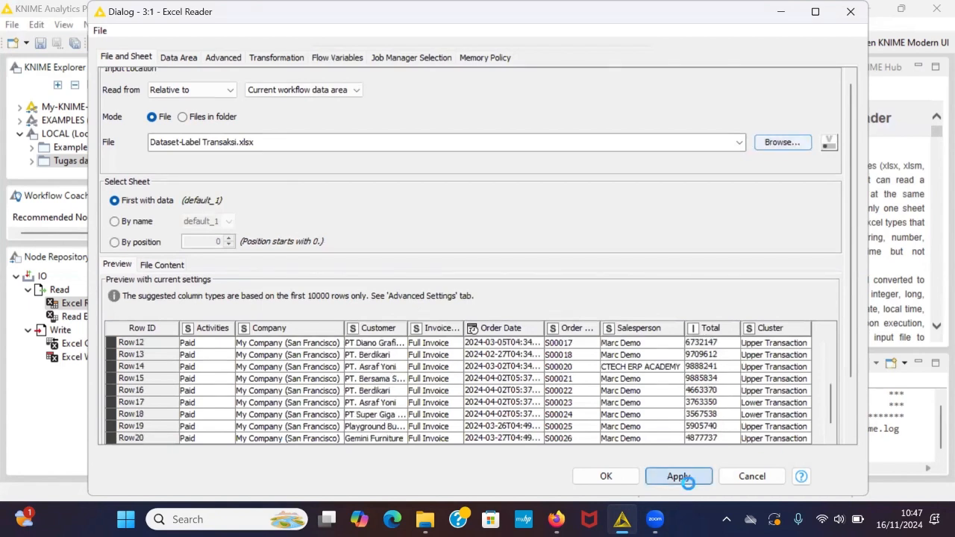
click(619, 477)
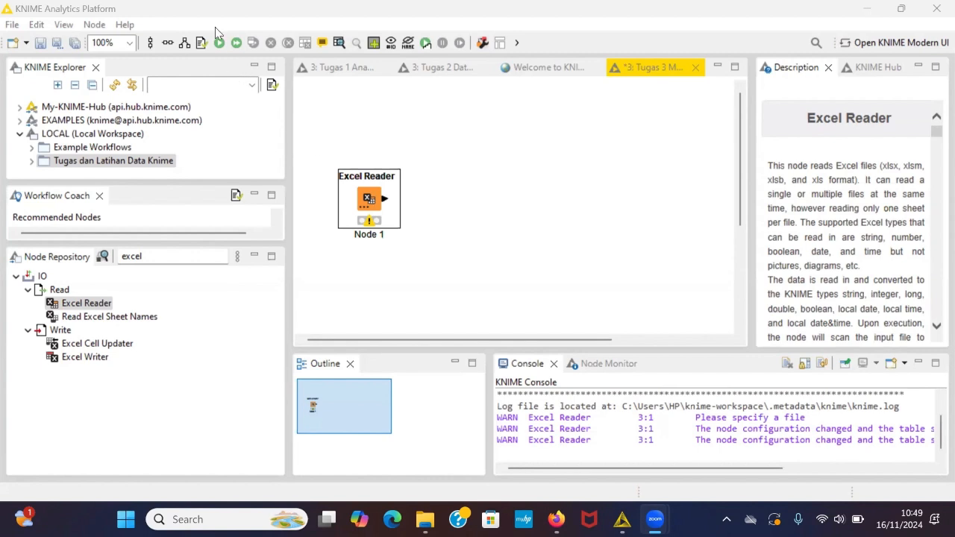
Step: Execute the Excel Reader node and look through the rows of its output table
click(227, 45)
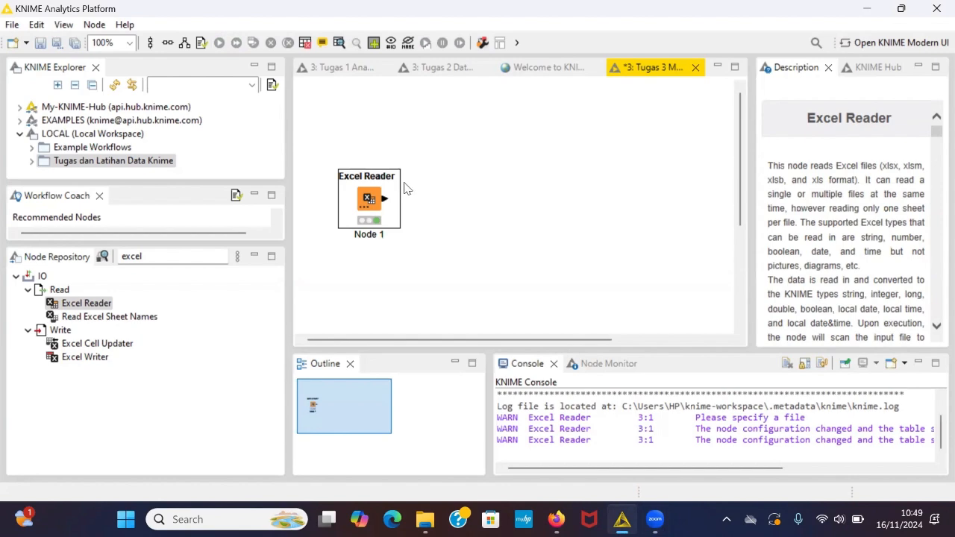
click(343, 43)
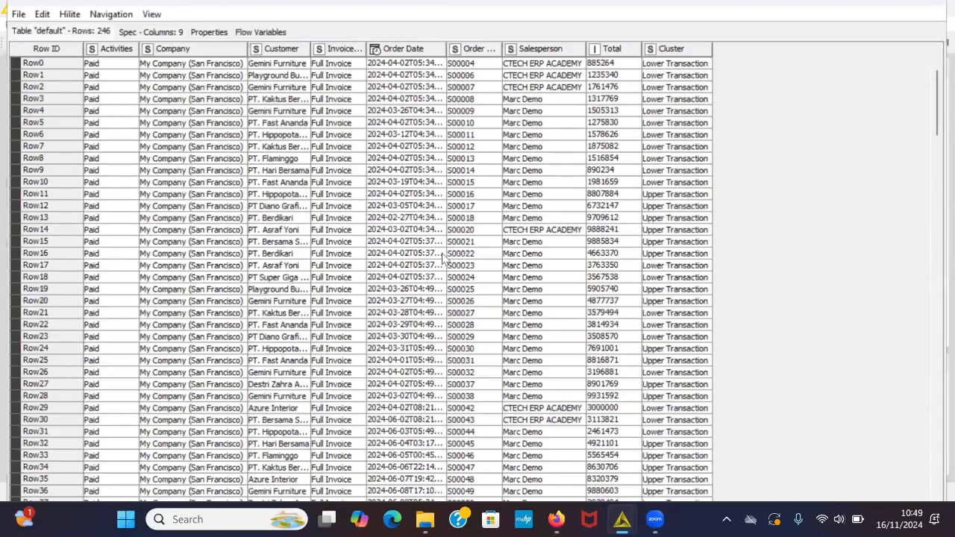
scroll(442, 257, down, 20)
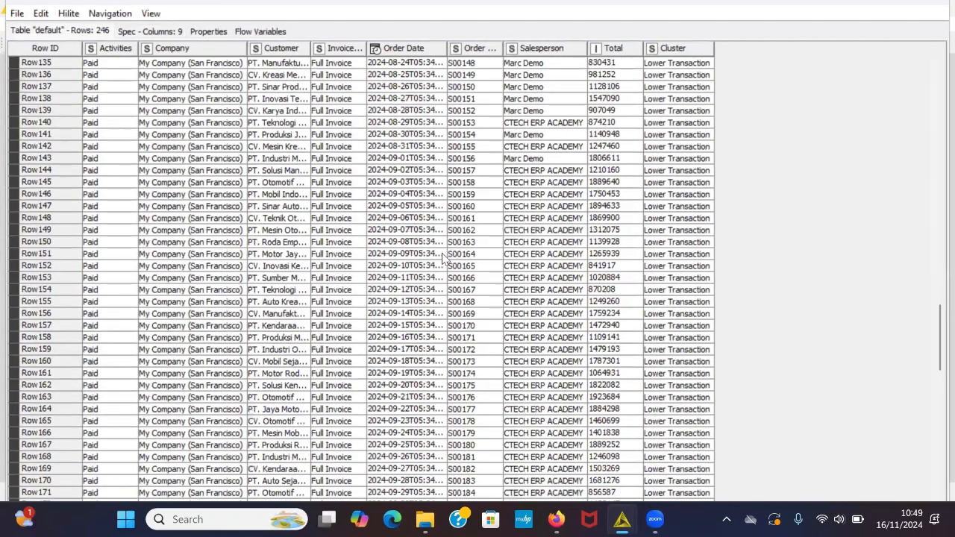
scroll(468, 207, up, 20)
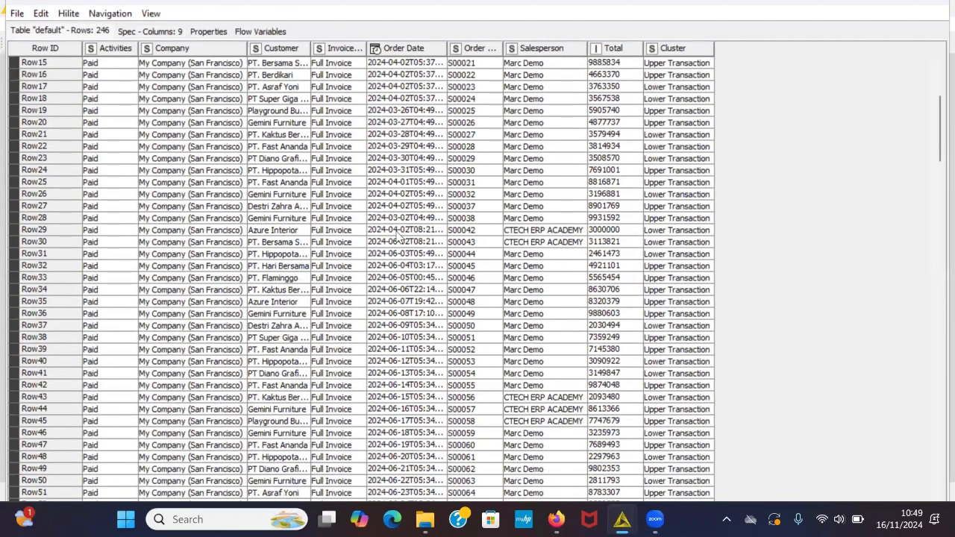
scroll(401, 237, up, 5)
key(Escape)
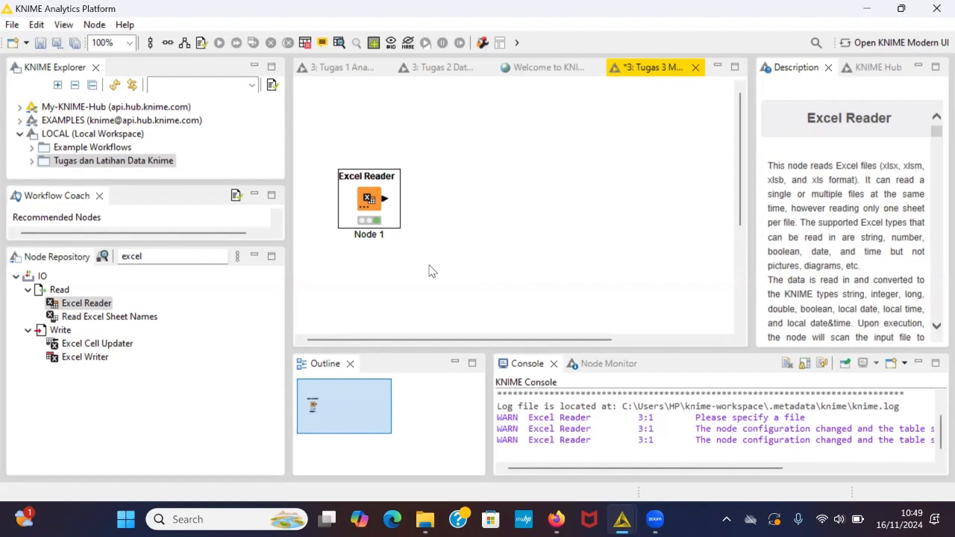
Step: Search the node repository for "normalizer" and place a Normalizer node beside the Excel Reader
click(177, 260)
key(BackSpace)
key(BackSpace)
key(BackSpace)
key(BackSpace)
key(BackSpace)
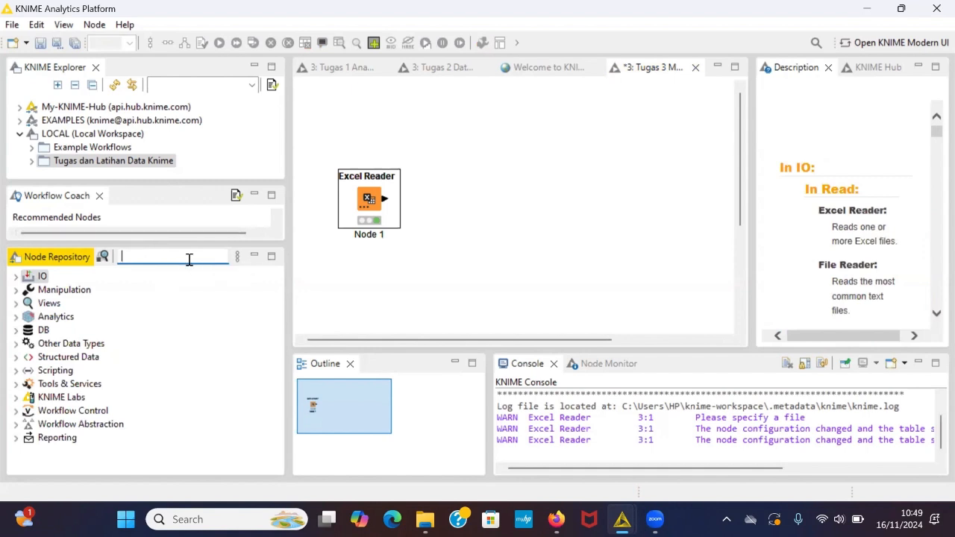
text(nor)
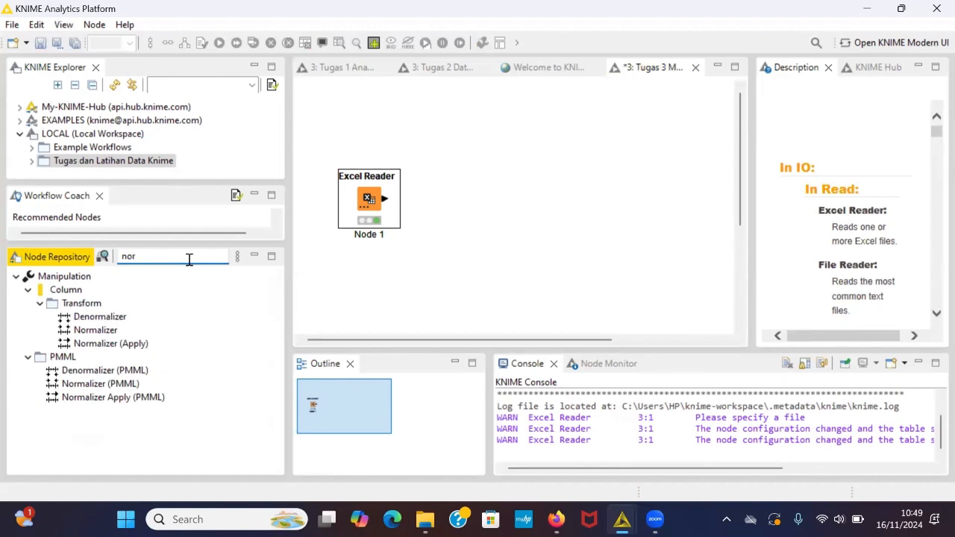
text(malizer)
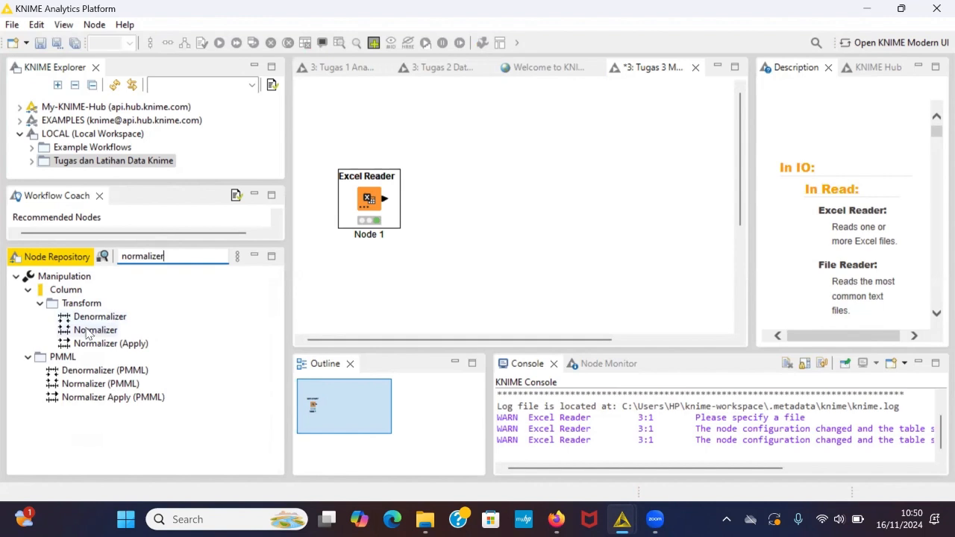
drag(88, 333, 491, 194)
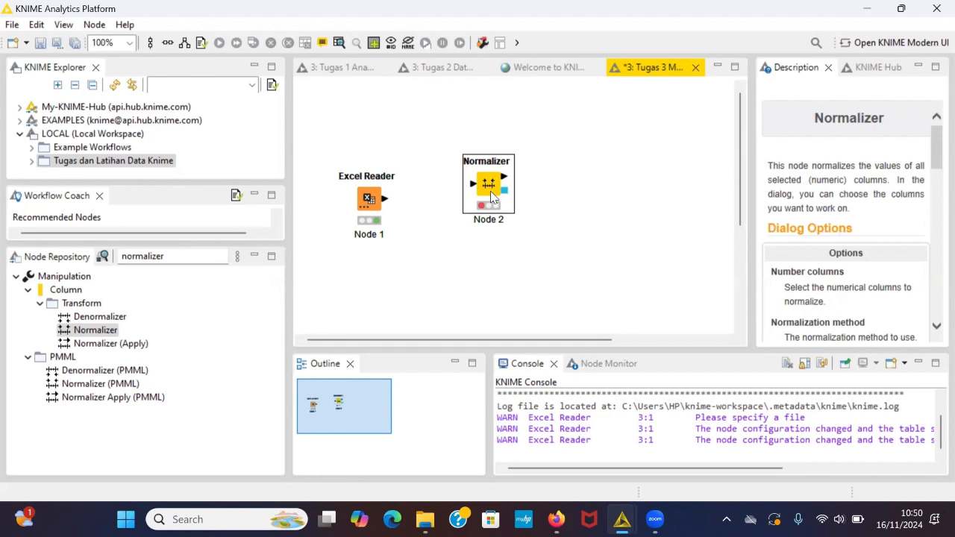
Step: Connect the Excel Reader to the Normalizer and configure min-max normalization of the Total column from 0 to 1
drag(385, 198, 475, 183)
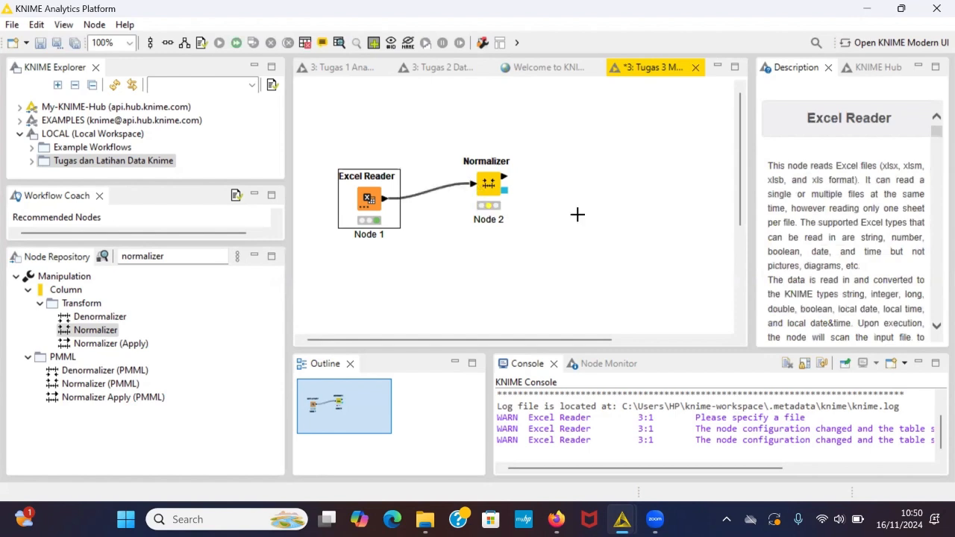
click(572, 216)
click(493, 194)
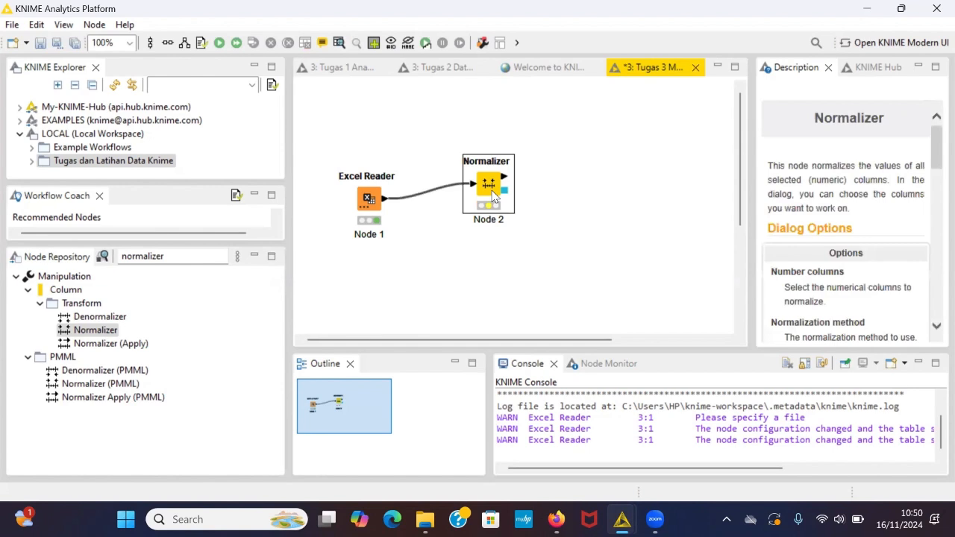
right_click(492, 195)
click(605, 124)
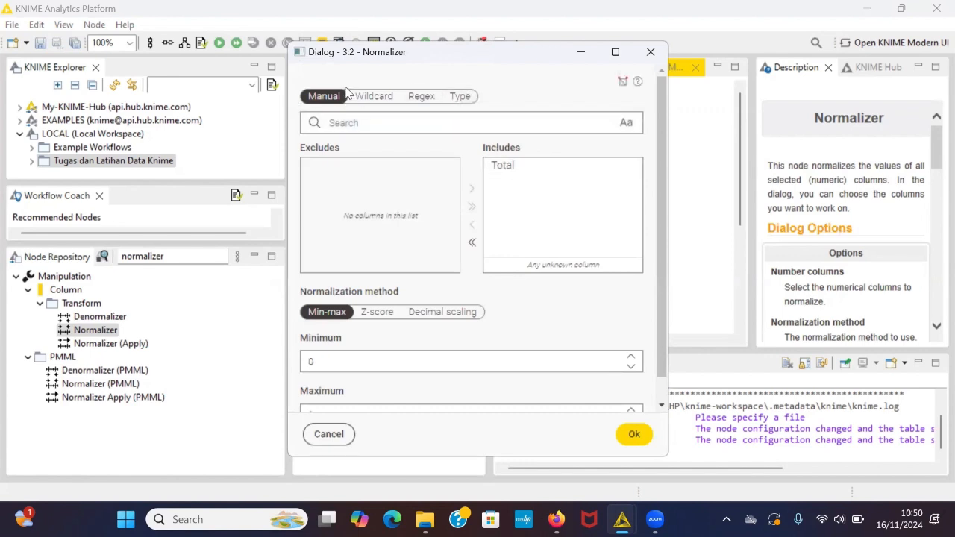
click(538, 165)
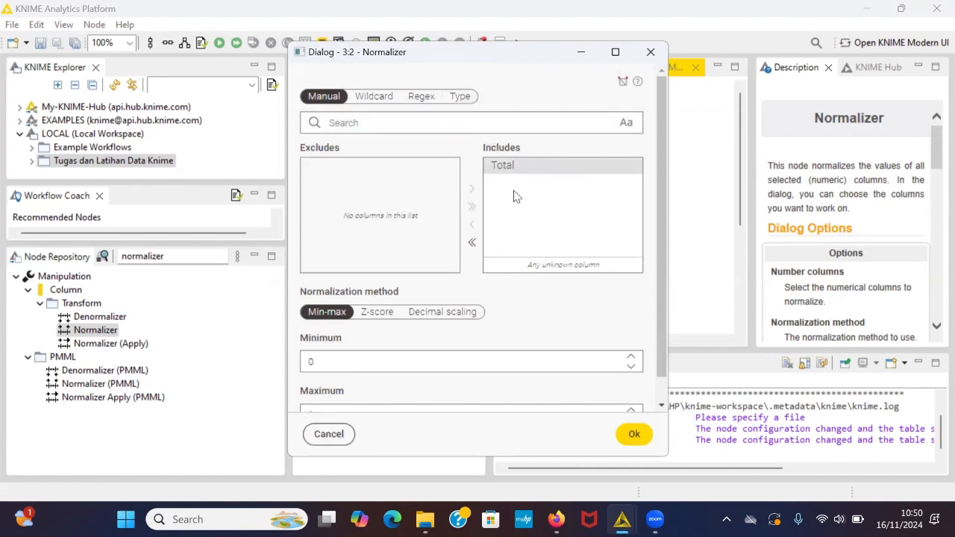
scroll(335, 360, down, 1)
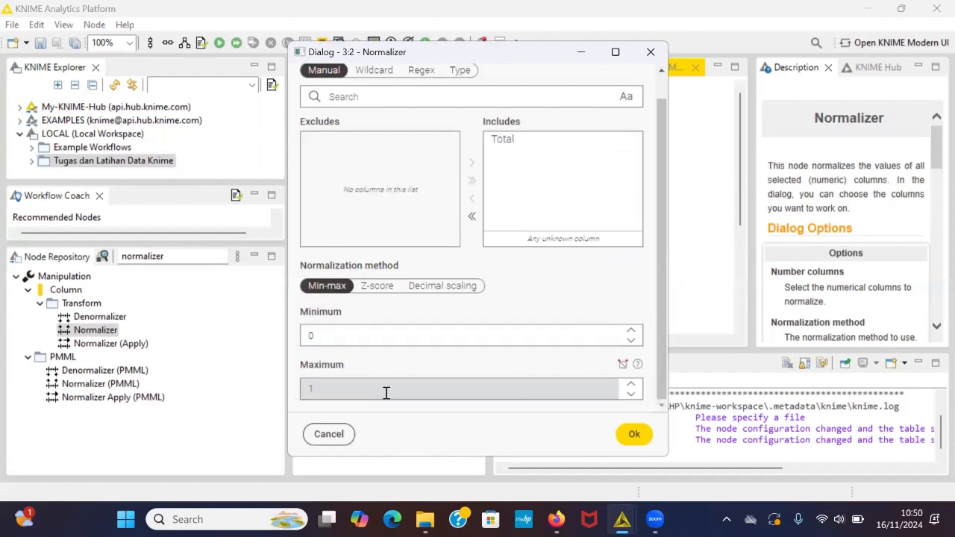
click(634, 434)
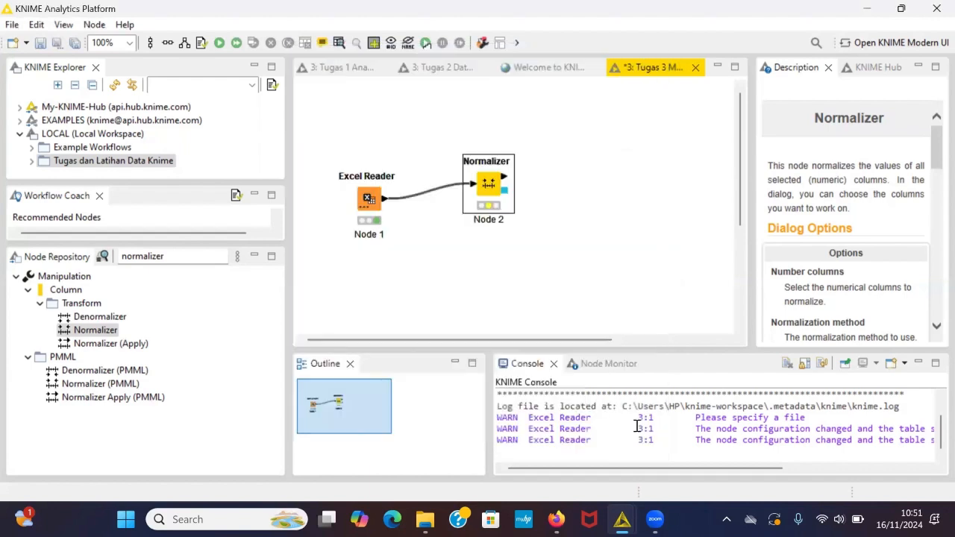
Step: Execute the Normalizer node and examine the normalized Total values in its output table
click(219, 43)
click(340, 45)
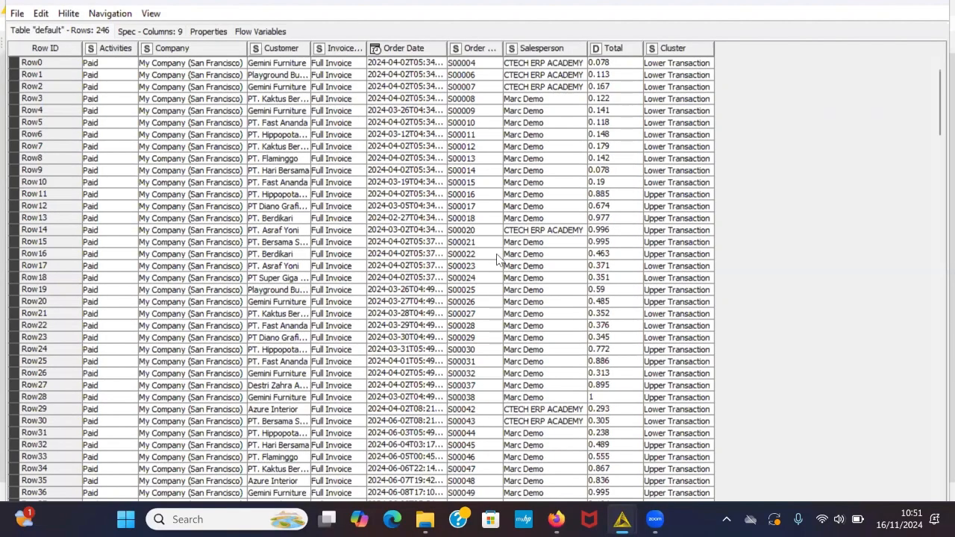
click(628, 194)
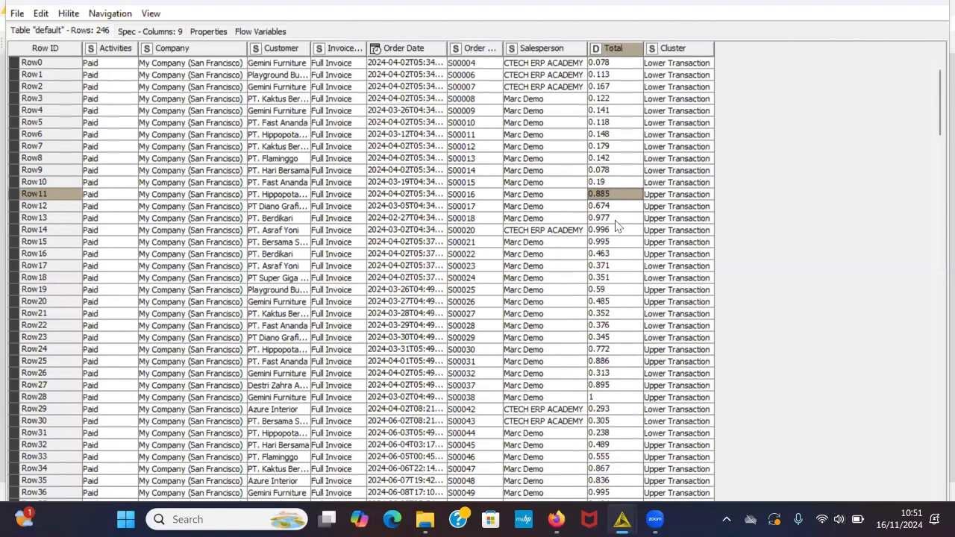
scroll(608, 322, down, 2)
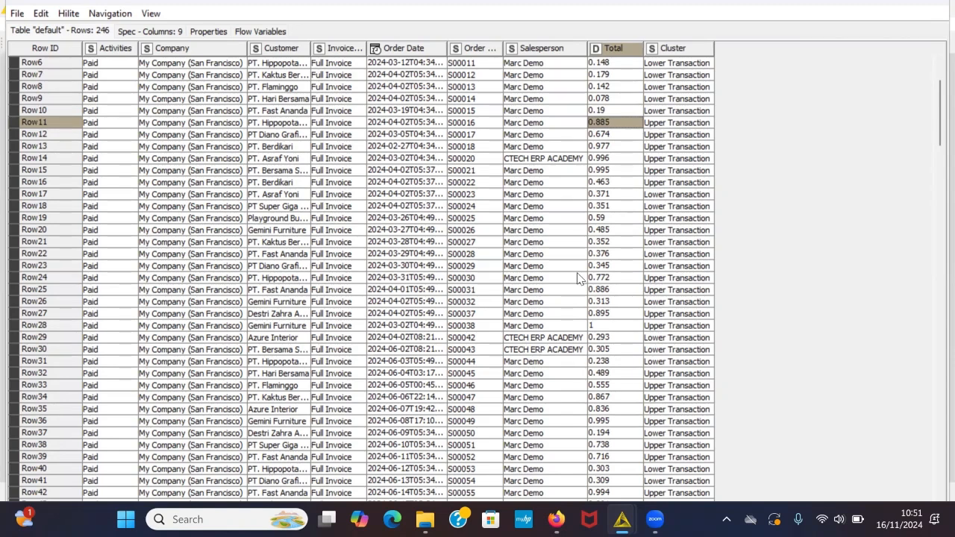
scroll(623, 334, down, 1)
scroll(612, 332, up, 2)
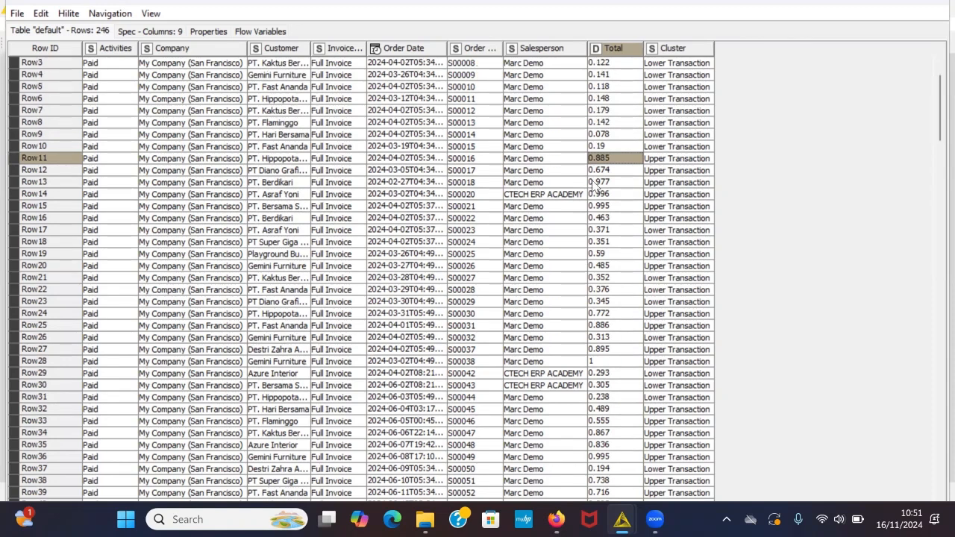
click(625, 362)
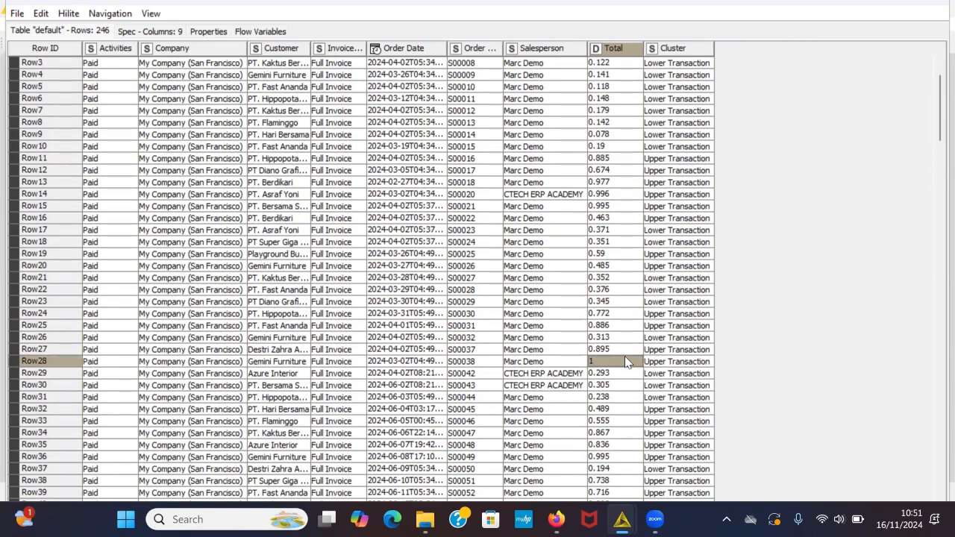
double_click(854, 4)
click(794, 6)
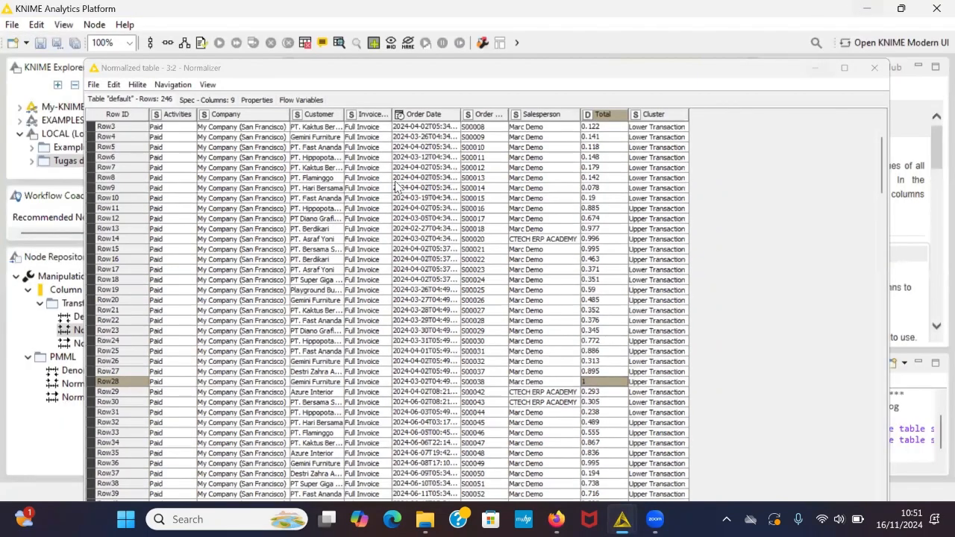
Step: Open the Excel Reader's output table and compare its original Total values with the normalized ones
click(396, 182)
click(339, 45)
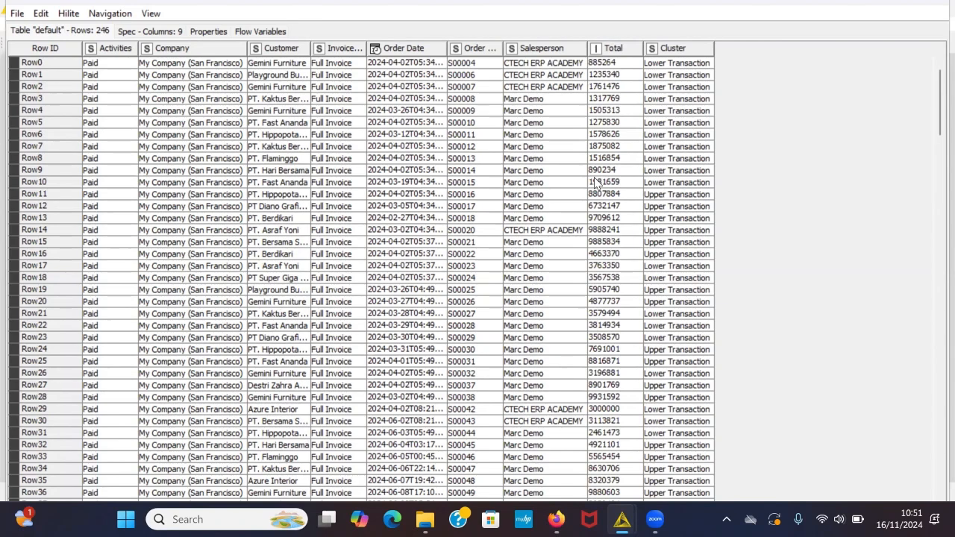
scroll(603, 275, down, 2)
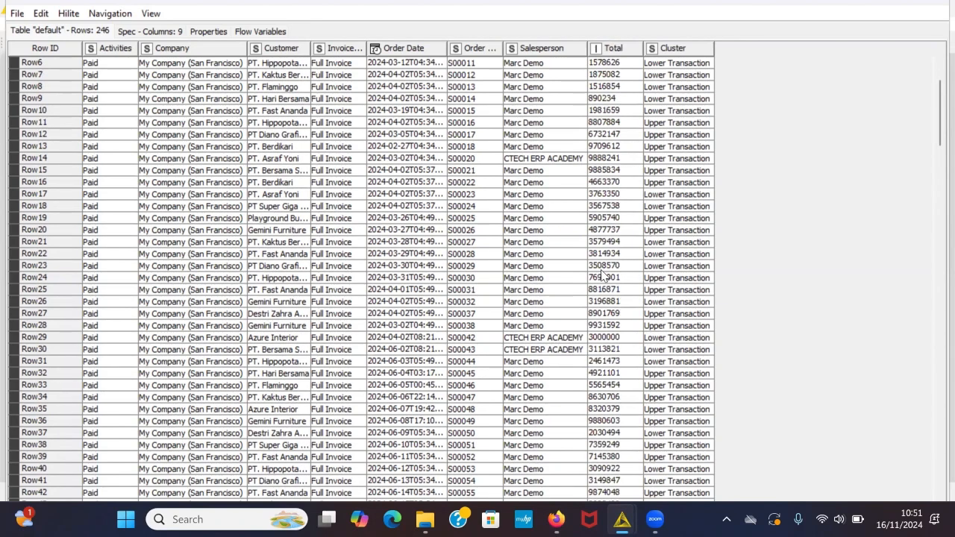
click(617, 222)
scroll(622, 177, up, 2)
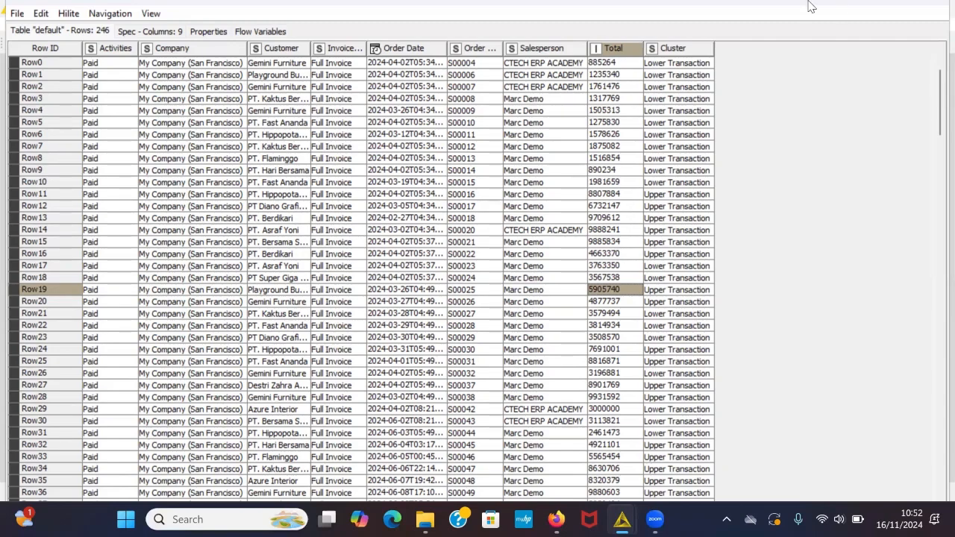
click(863, 6)
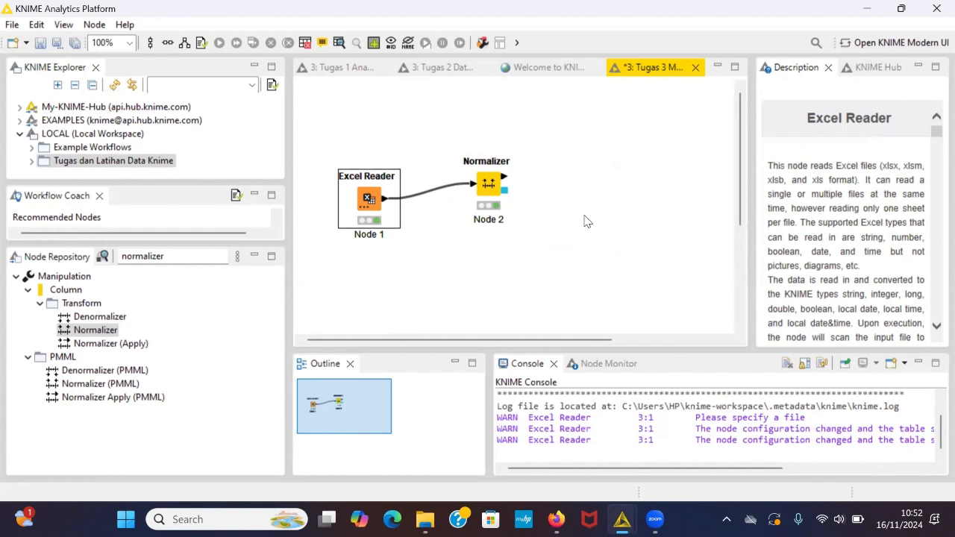
Step: Search the node repository for "parti" and place a Partitioning node beside the Normalizer
double_click(181, 258)
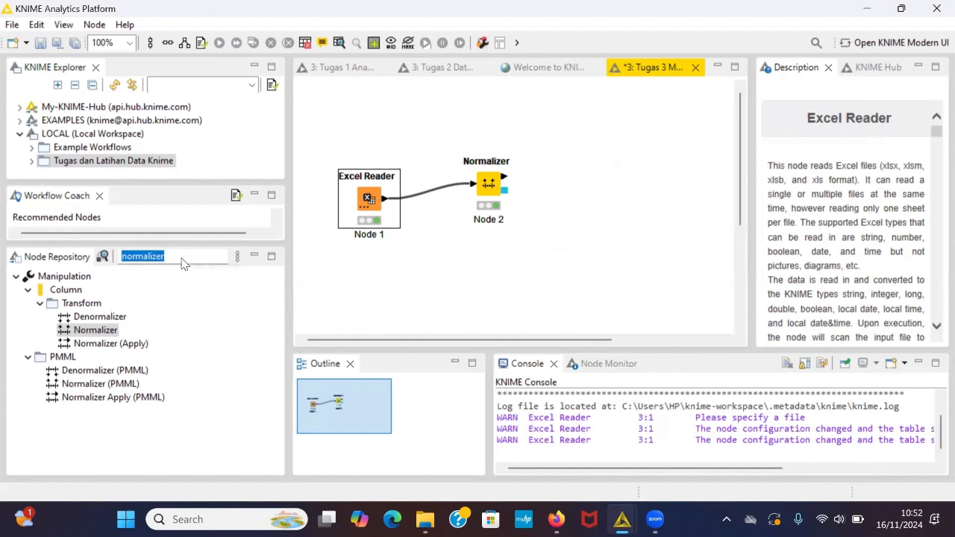
click(183, 259)
key(BackSpace)
key(BackSpace)
key(BackSpace)
key(BackSpace)
key(BackSpace)
key(BackSpace)
key(BackSpace)
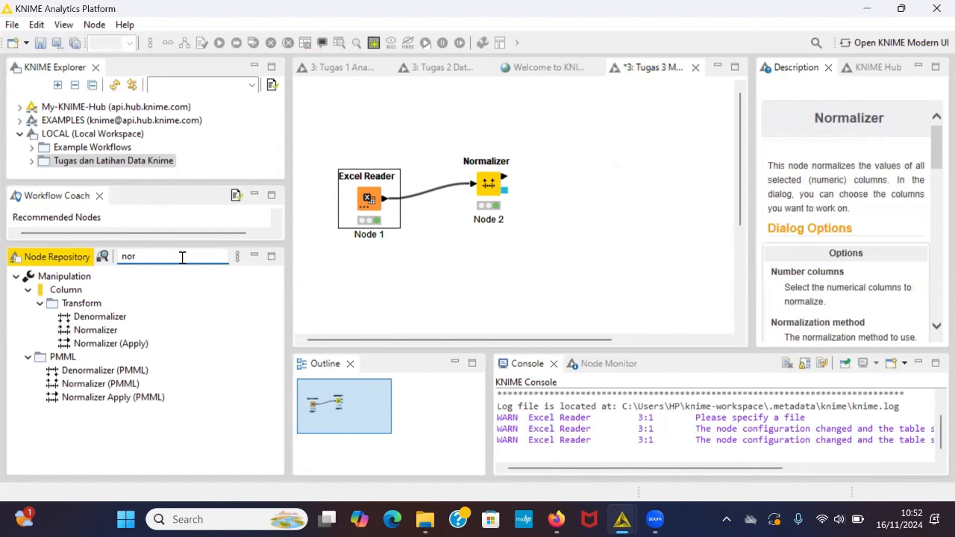
key(BackSpace)
key(BackSpace)
key(BackSpace)
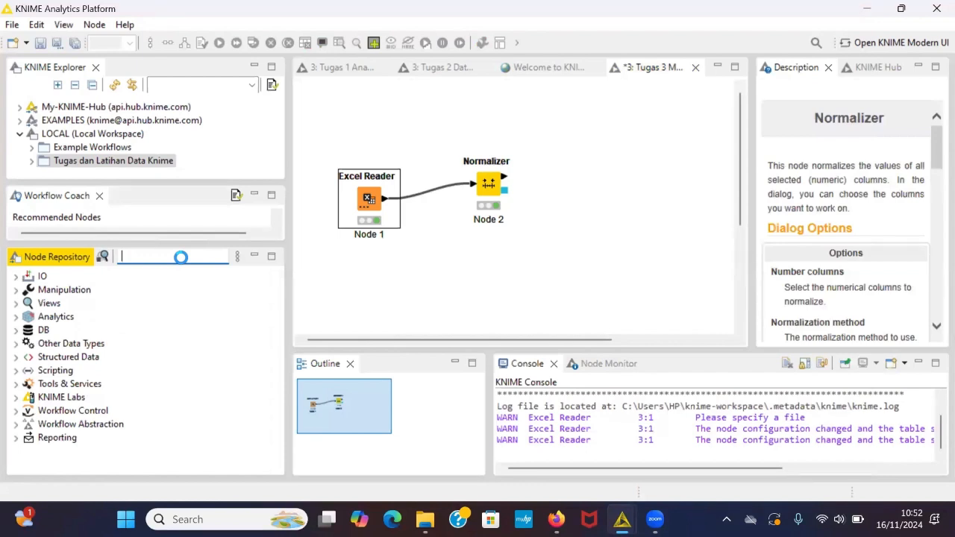
text(pertit)
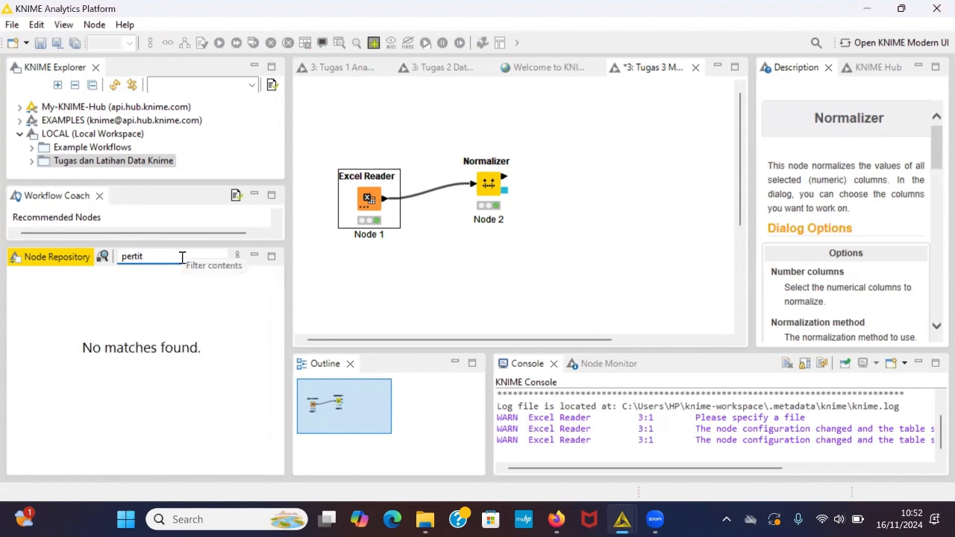
key(BackSpace)
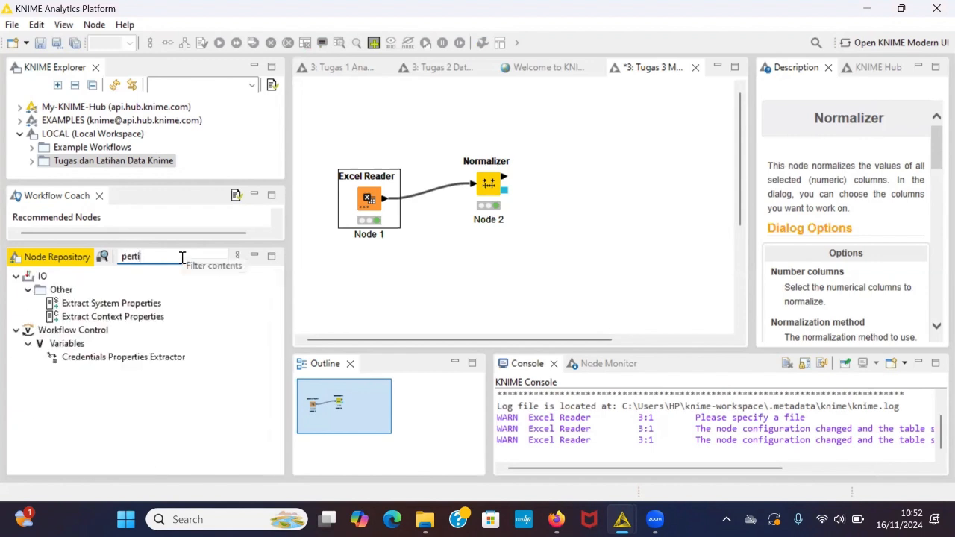
key(BackSpace)
key(BackSpace)
key(BackSpace)
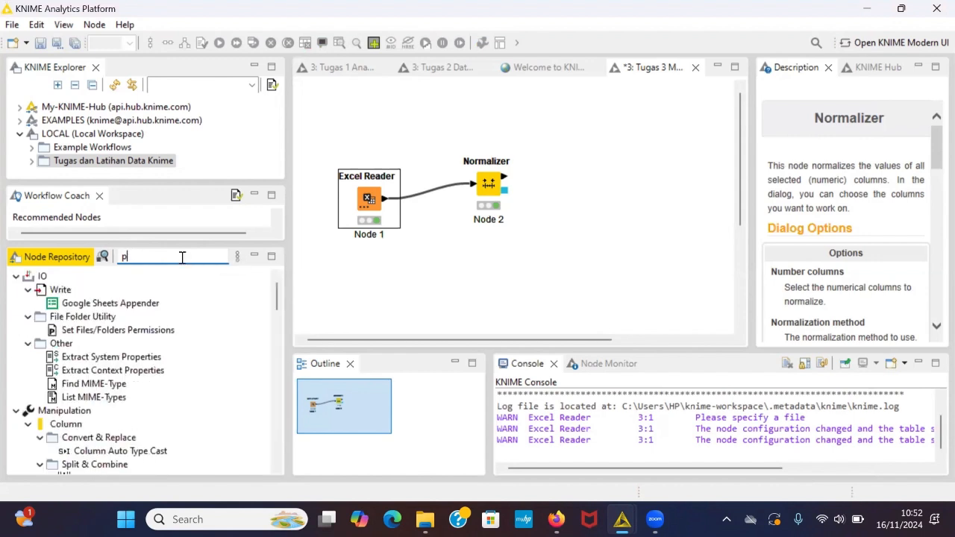
text(arti)
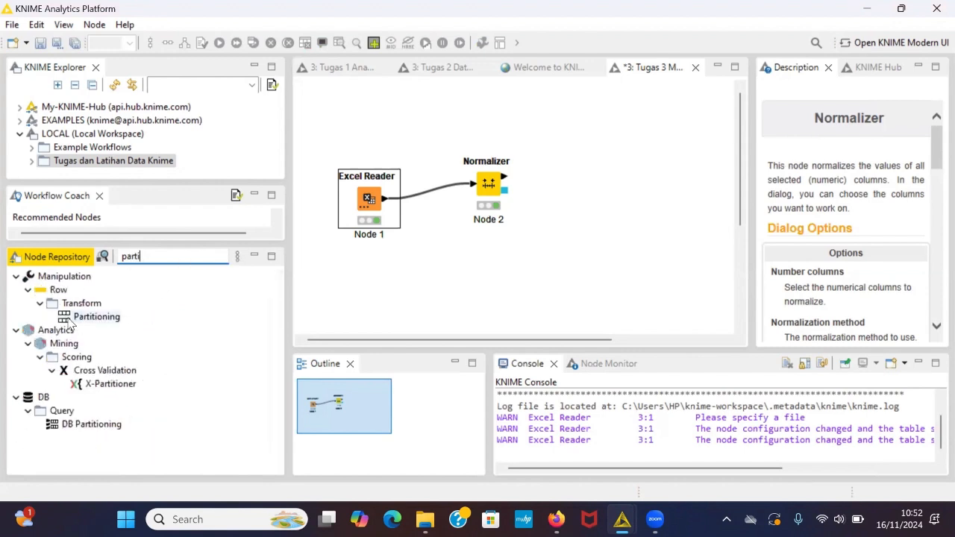
drag(68, 321, 566, 191)
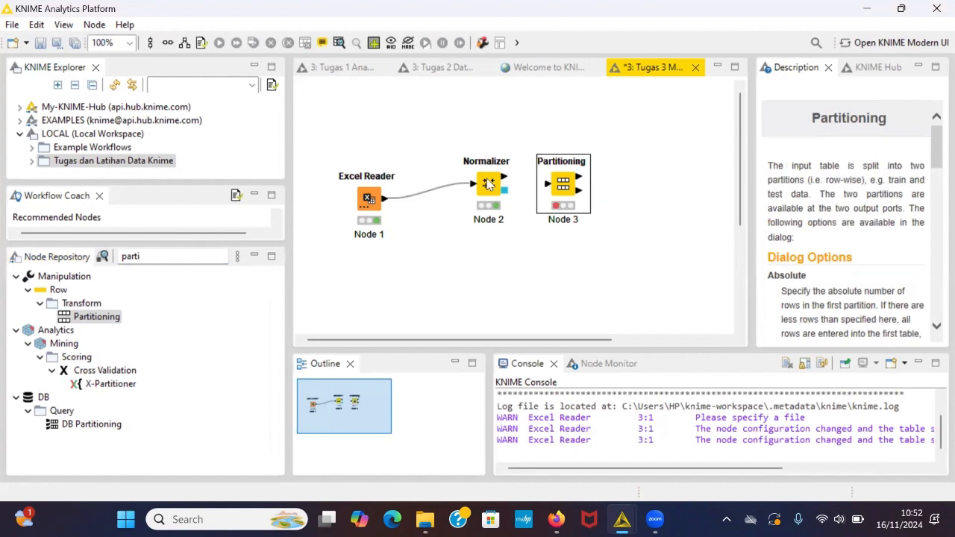
Step: Rearrange the Normalizer and Partitioning nodes into a row and connect the Normalizer's table output to the Partitioning node
drag(489, 185, 443, 216)
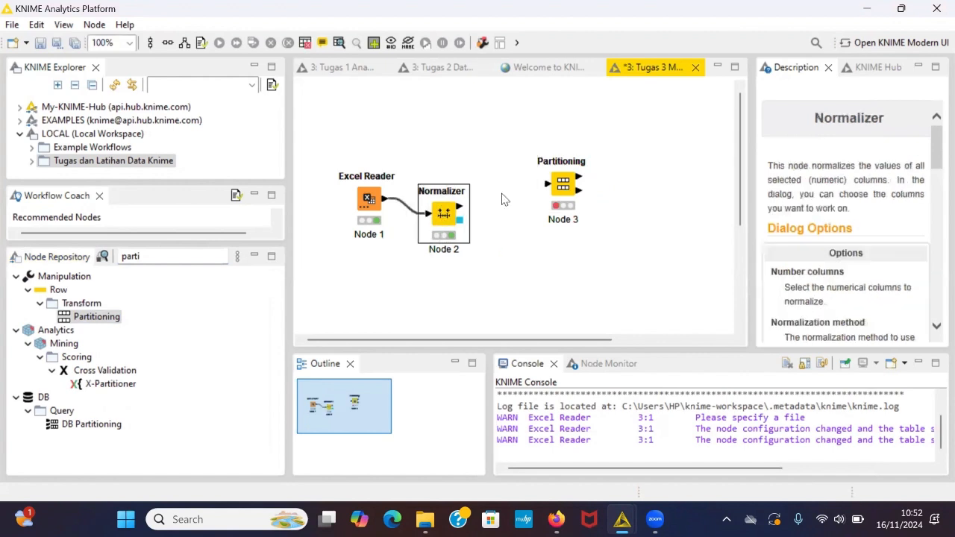
click(571, 190)
drag(567, 191, 552, 207)
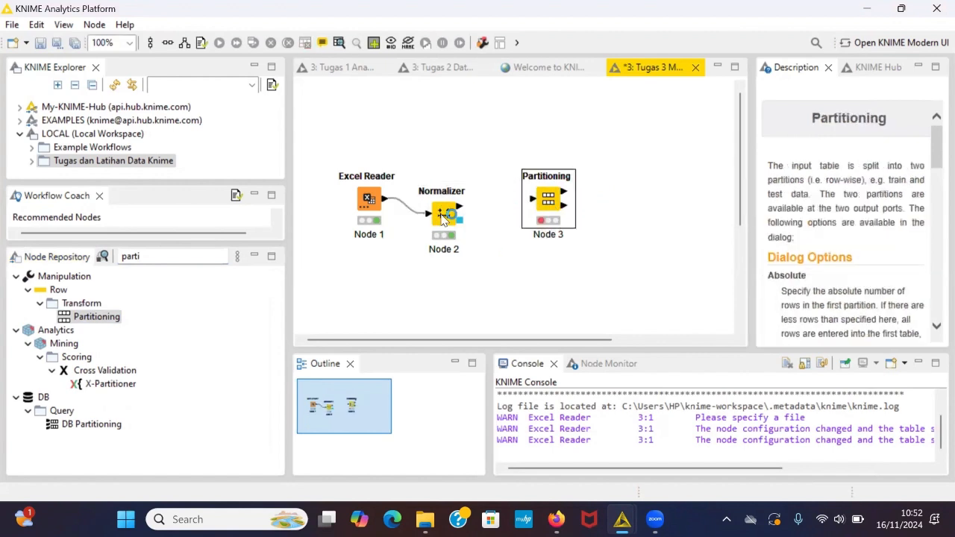
drag(445, 213, 534, 199)
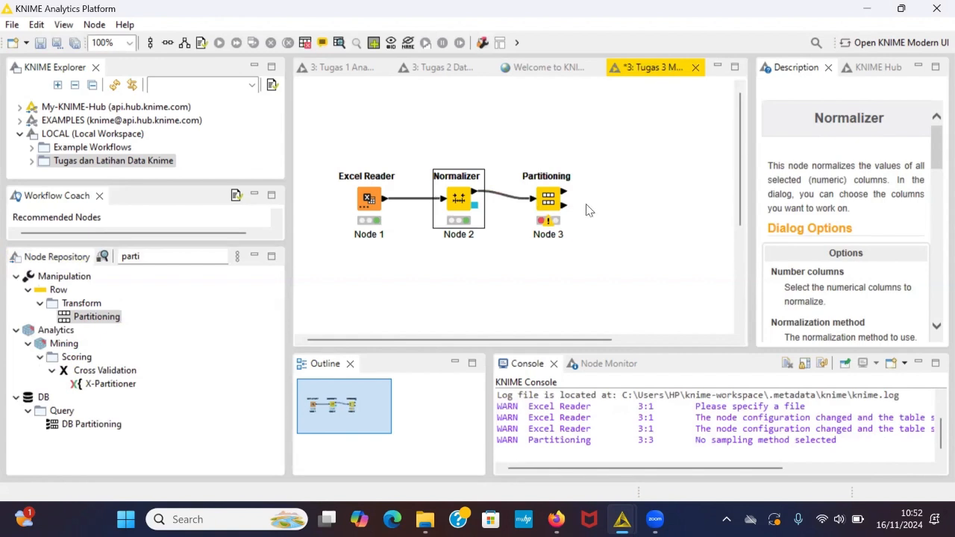
Step: Configure the Partitioning node with a relative first partition size of 80%, drawn randomly, and apply the configuration
scroll(592, 246, right, 3)
click(432, 212)
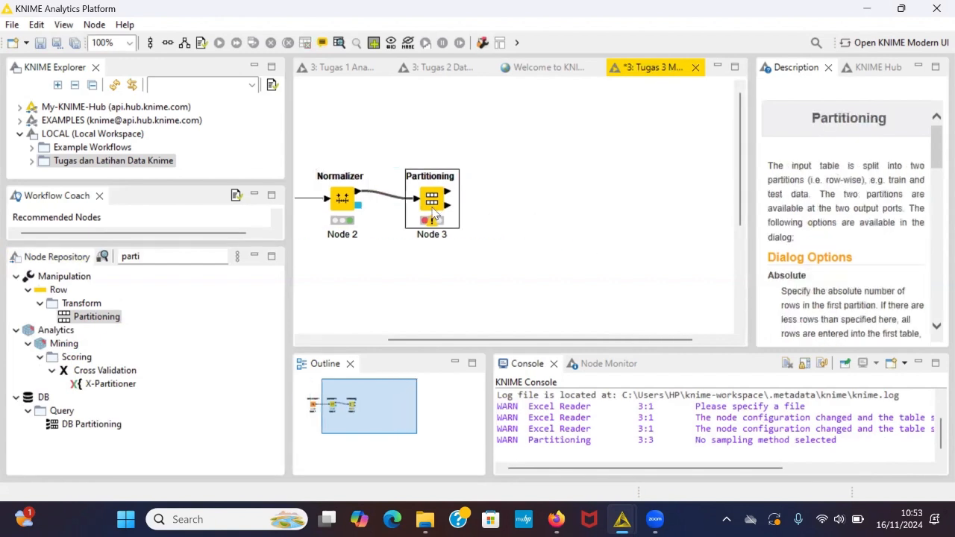
right_click(434, 212)
click(515, 139)
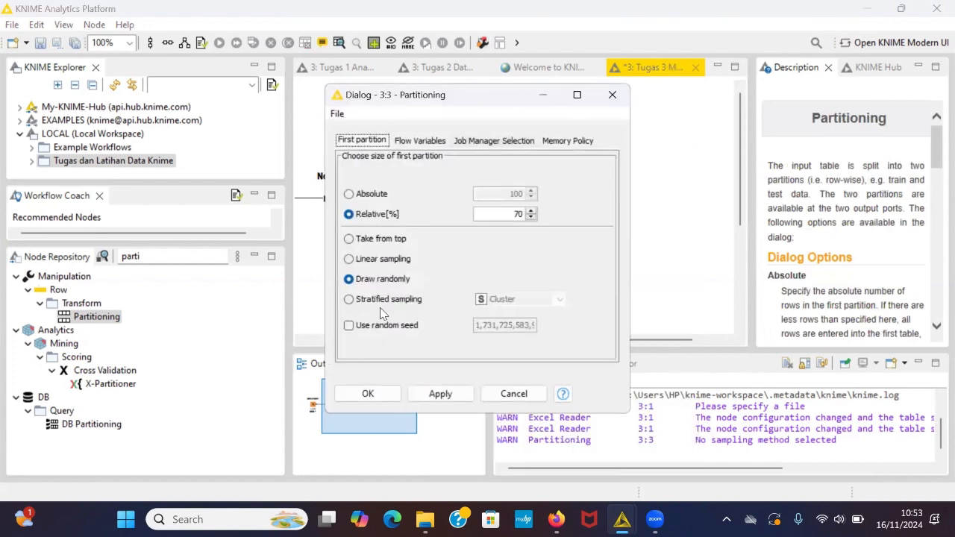
click(525, 214)
double_click(520, 215)
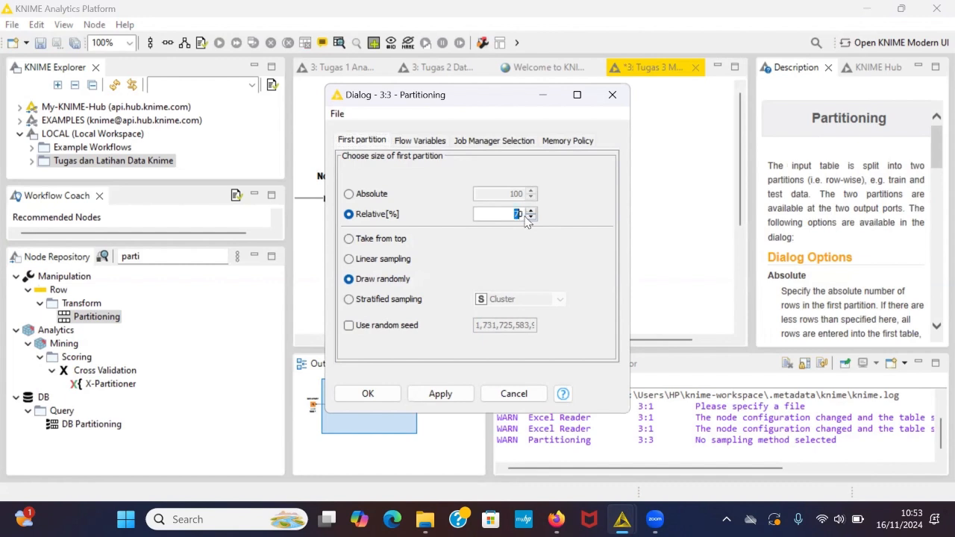
click(531, 217)
click(531, 217)
click(530, 210)
click(530, 210)
click(531, 211)
click(530, 210)
double_click(521, 215)
text(80)
click(448, 395)
click(369, 394)
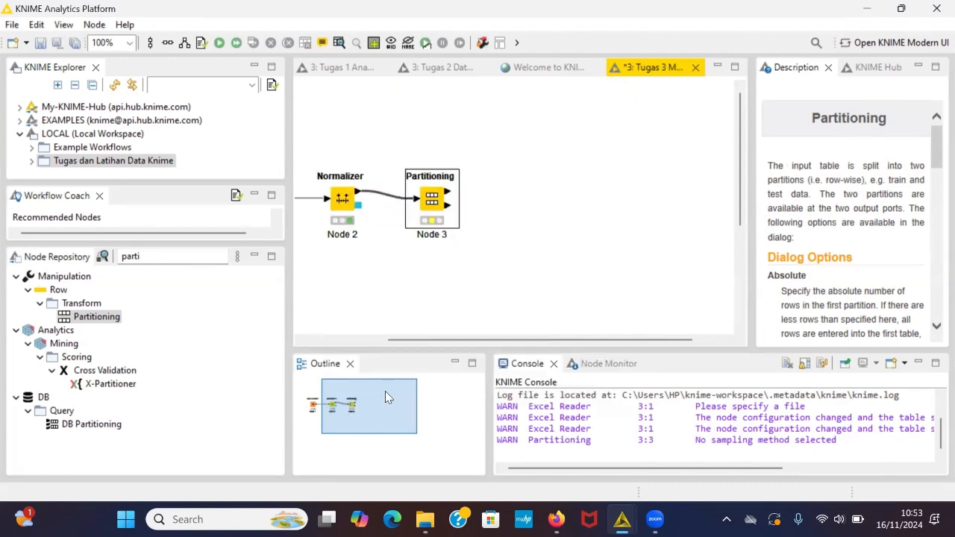
Step: Execute the Partitioning node and view the rows of its first partition's output table
click(219, 42)
click(496, 200)
click(445, 196)
click(342, 44)
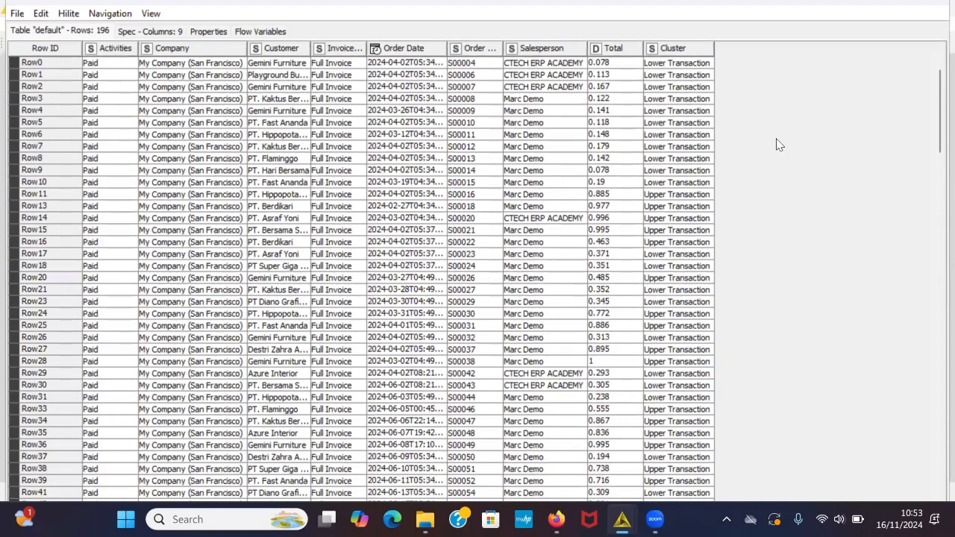
double_click(886, 6)
click(881, 6)
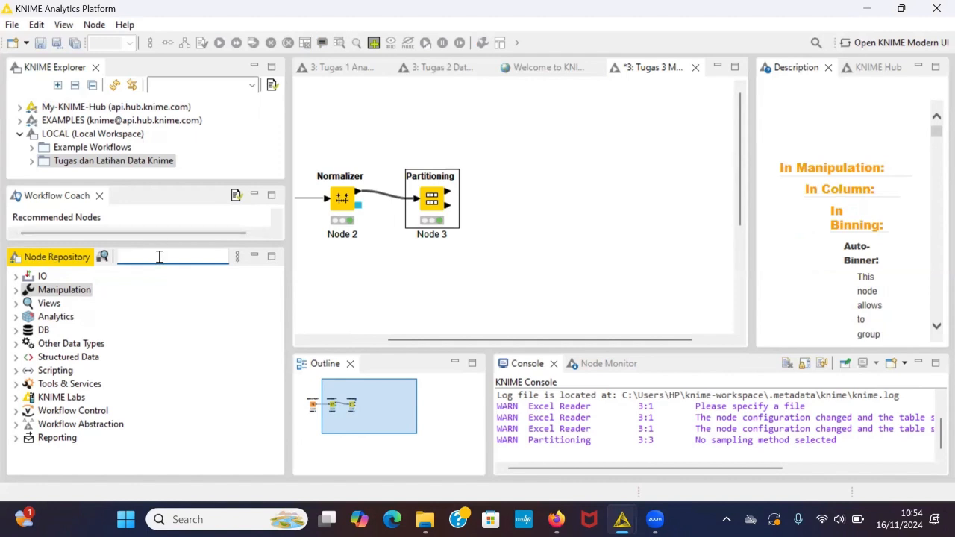
Step: Search the node repository for "table vi" and place a Table View node beside the Partitioning node
text(tibale)
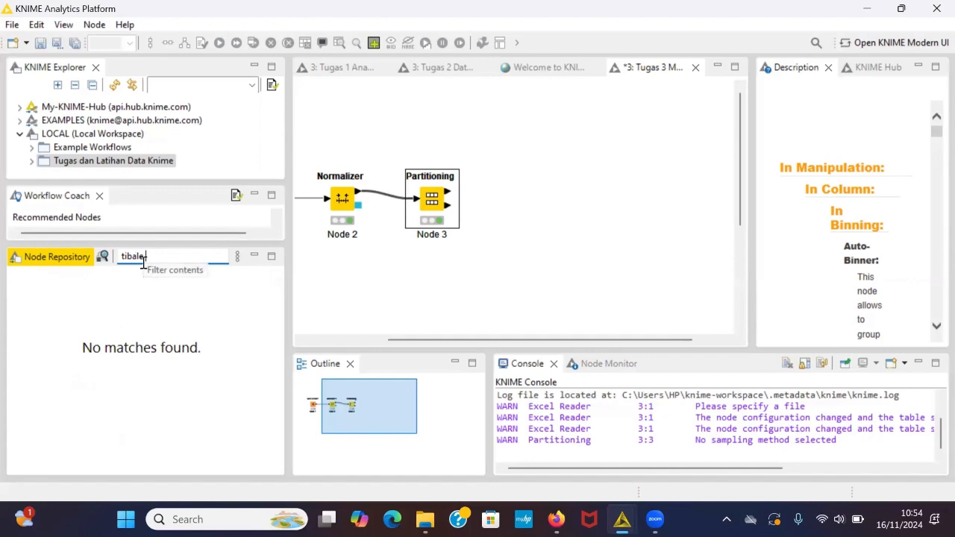
key(BackSpace)
key(BackSpace)
key(BackSpace)
key(BackSpace)
key(BackSpace)
key(BackSpace)
text(tabel)
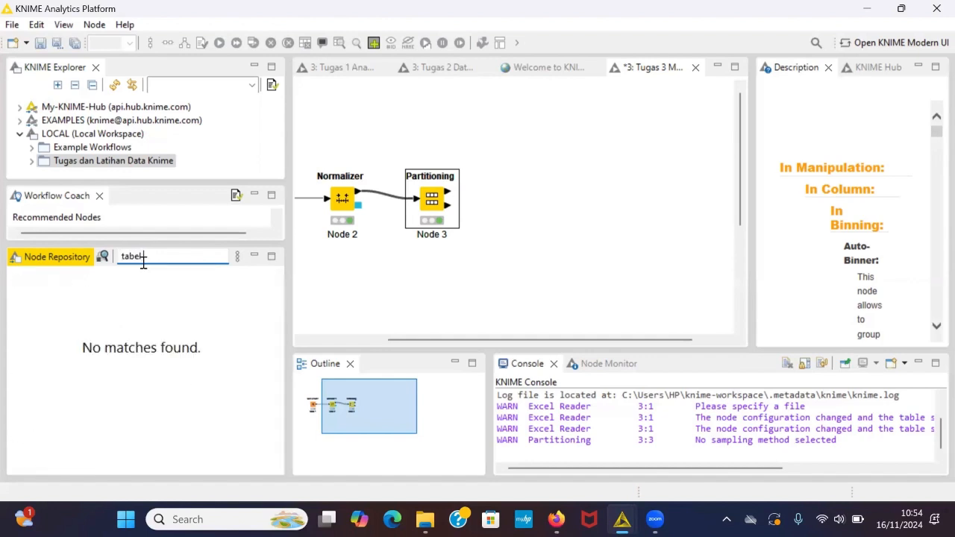
key(BackSpace)
key(BackSpace)
text(le vi)
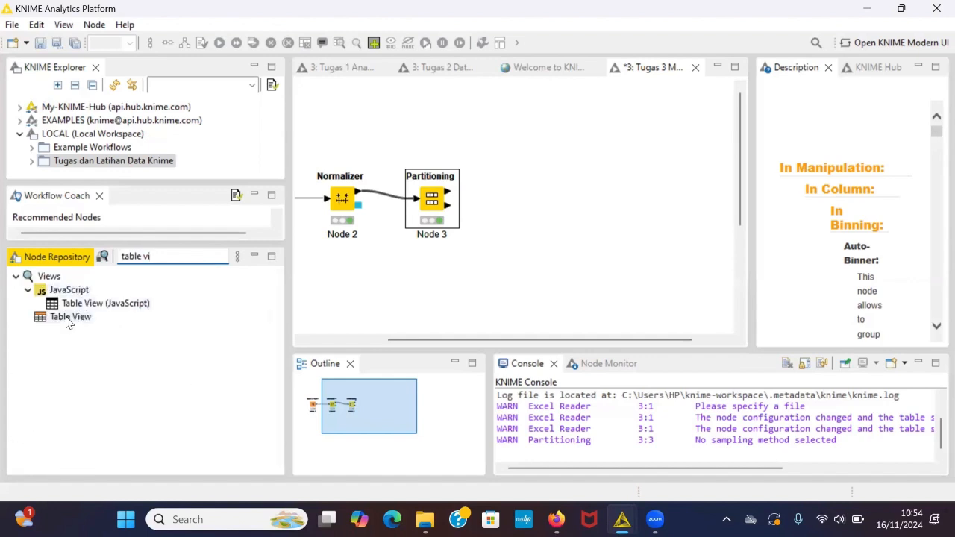
click(71, 317)
drag(501, 220, 520, 184)
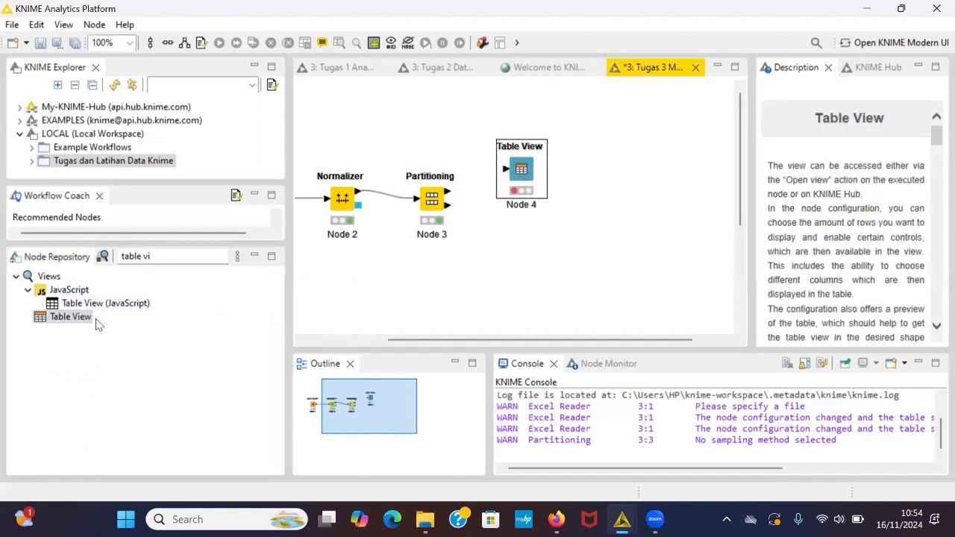
Step: Add a second Table View node below the first and space the two nodes apart vertically
drag(71, 319, 521, 262)
drag(521, 172, 509, 125)
drag(513, 243, 513, 259)
Step: Connect the Partitioning node's first output to the upper Table View and its second to the lower one, and execute all nodes
click(448, 196)
drag(447, 192, 496, 114)
drag(498, 132, 505, 124)
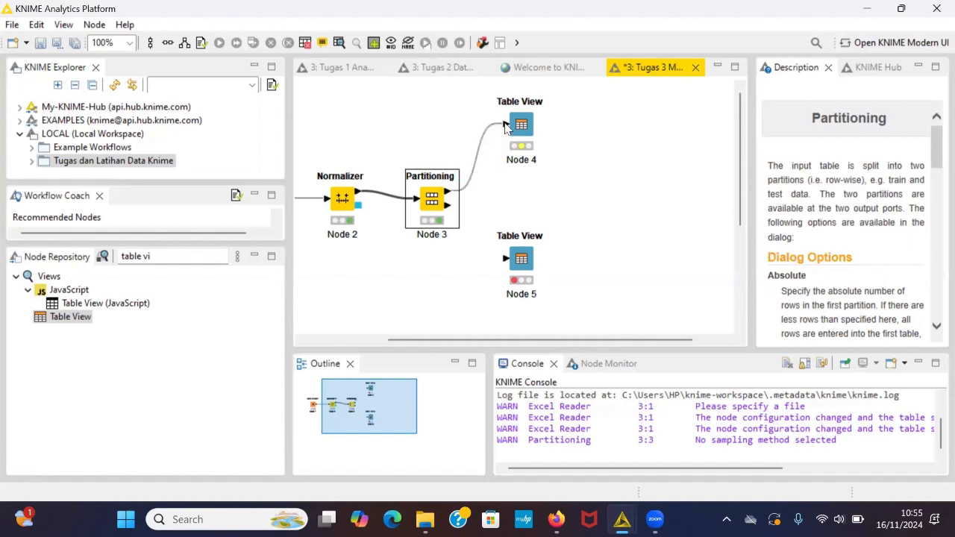
drag(445, 209, 496, 254)
drag(448, 207, 508, 261)
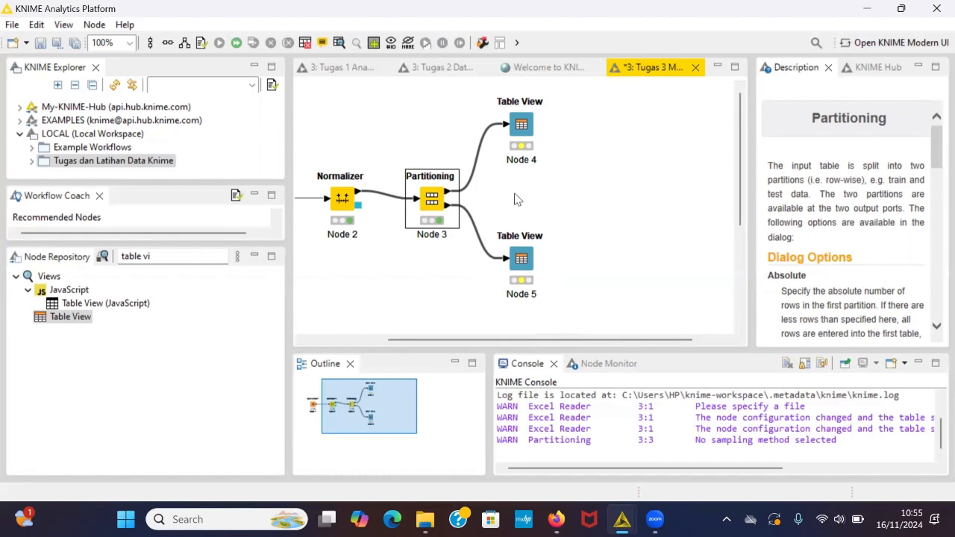
click(236, 44)
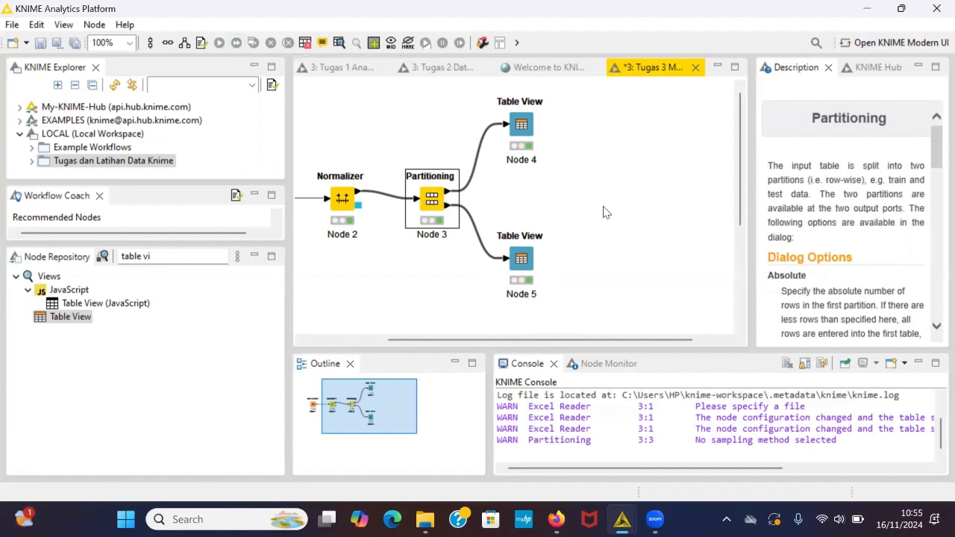
Step: Open the upper Table View's view and examine the rows and columns of the first partition
click(531, 125)
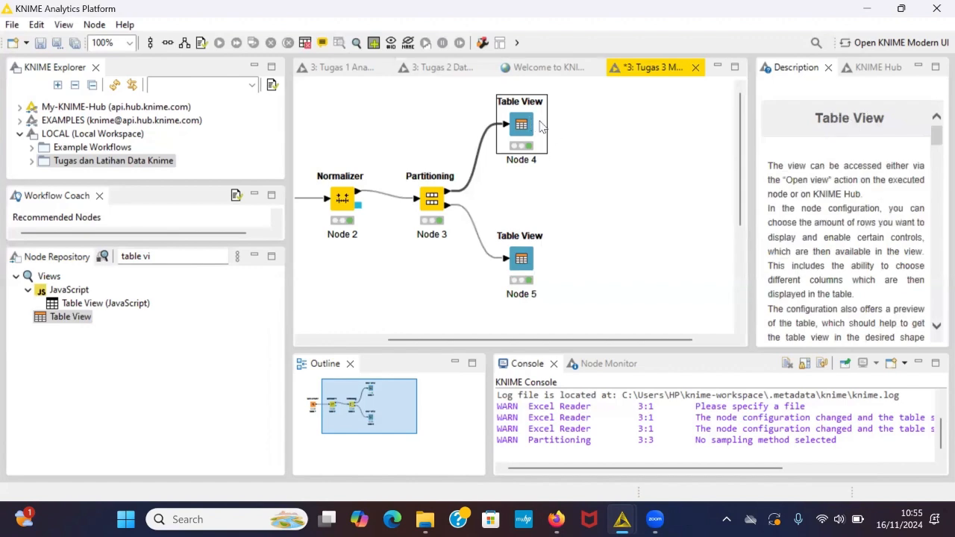
click(356, 43)
scroll(468, 292, down, 1)
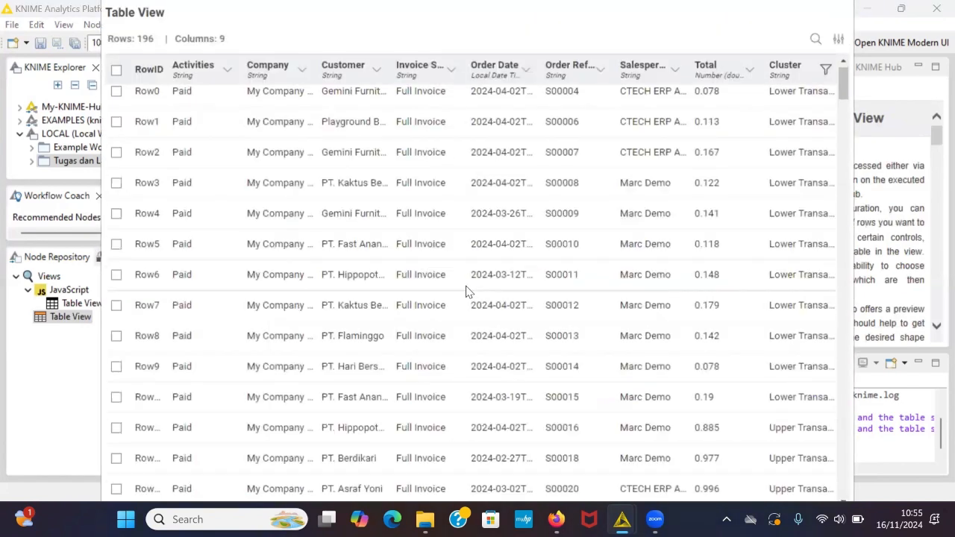
scroll(469, 291, down, 5)
scroll(469, 289, up, 5)
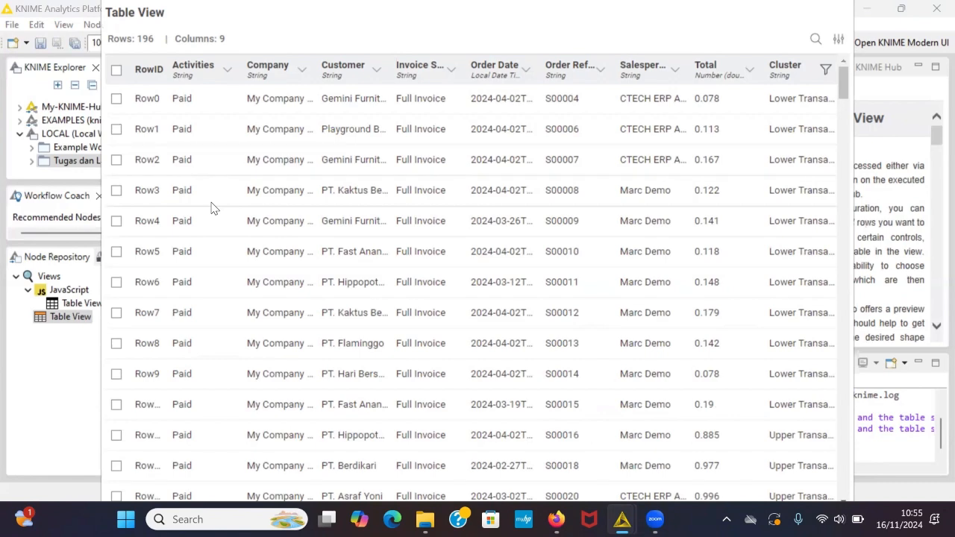
scroll(163, 166, down, 1)
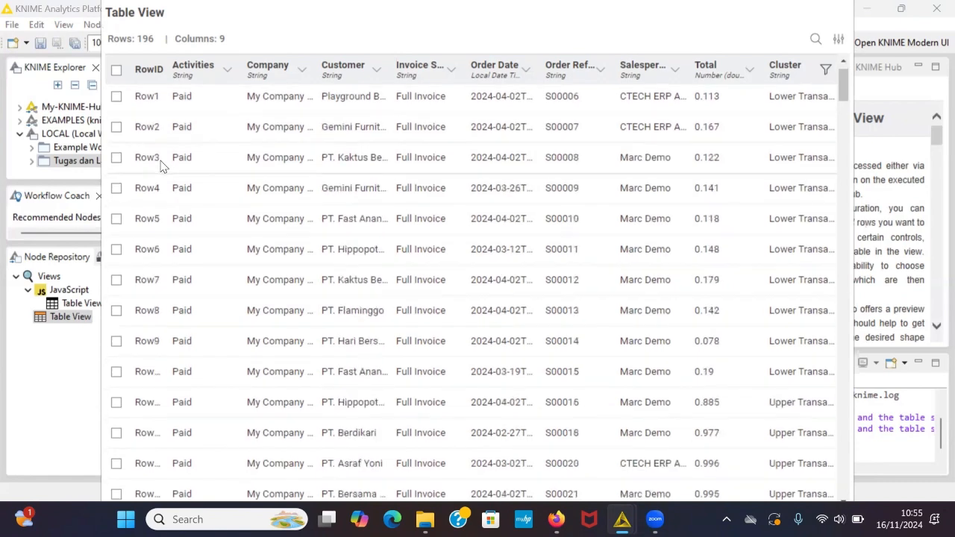
scroll(208, 264, down, 3)
scroll(209, 263, up, 4)
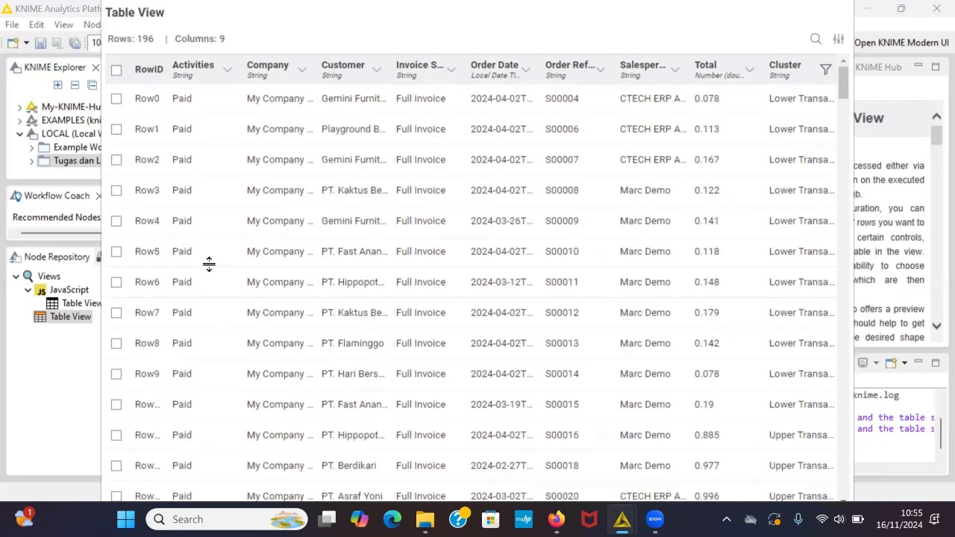
scroll(208, 264, down, 18)
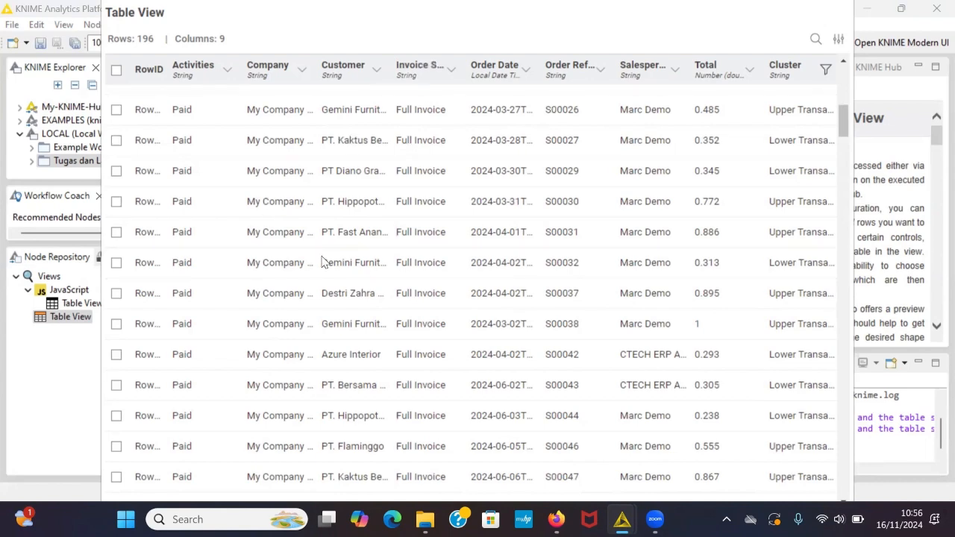
scroll(365, 280, down, 1)
scroll(367, 282, up, 10)
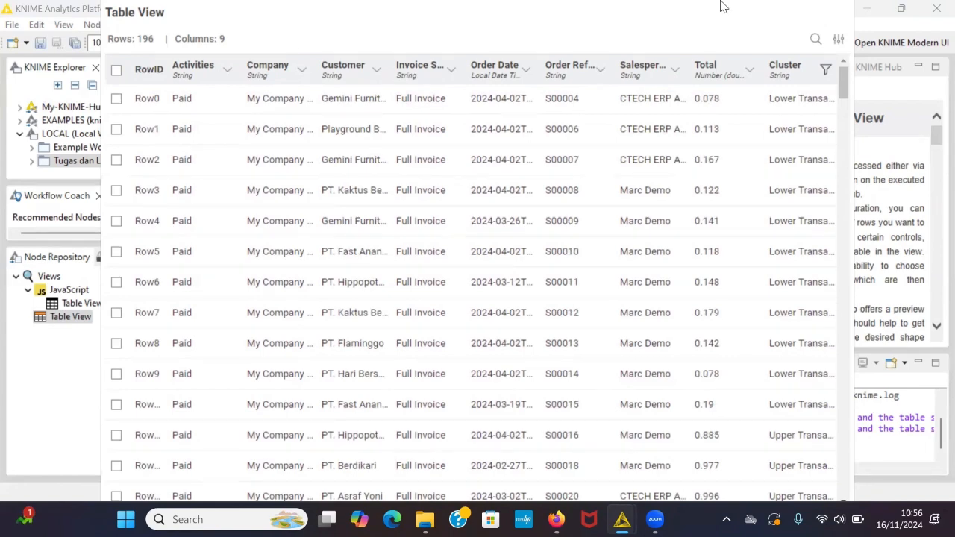
key(alt+F4)
Step: Open the lower Table View's view, widen the RowID column and examine the second partition's rows
click(523, 265)
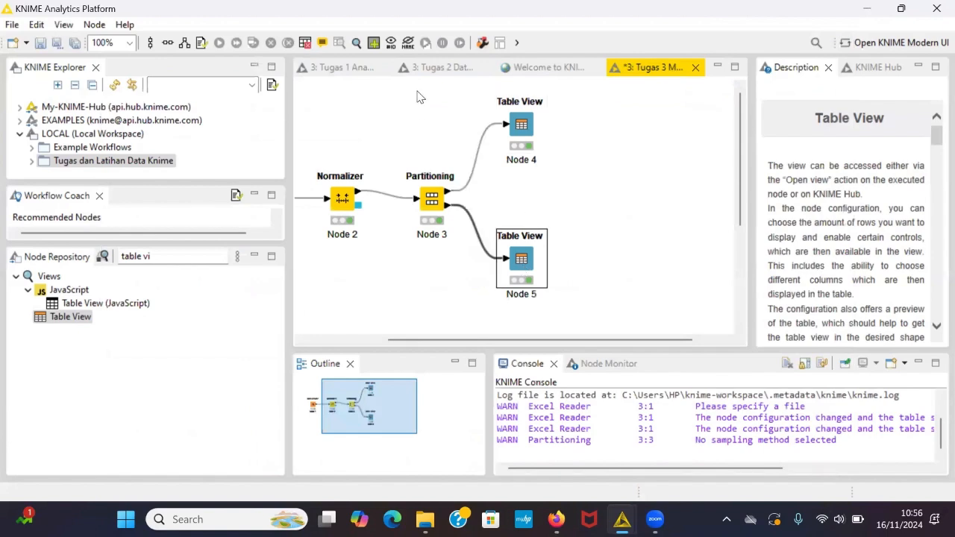
click(357, 43)
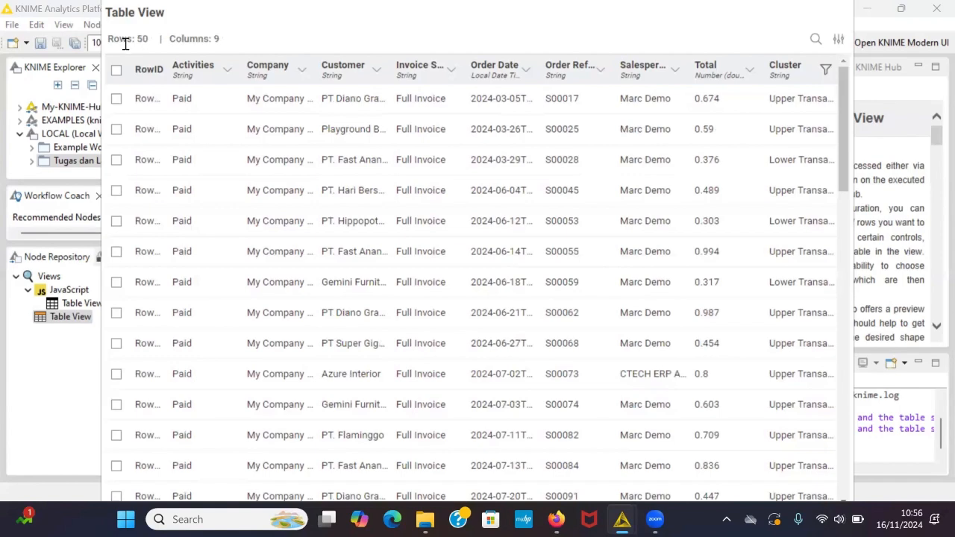
scroll(319, 213, down, 2)
scroll(319, 213, up, 2)
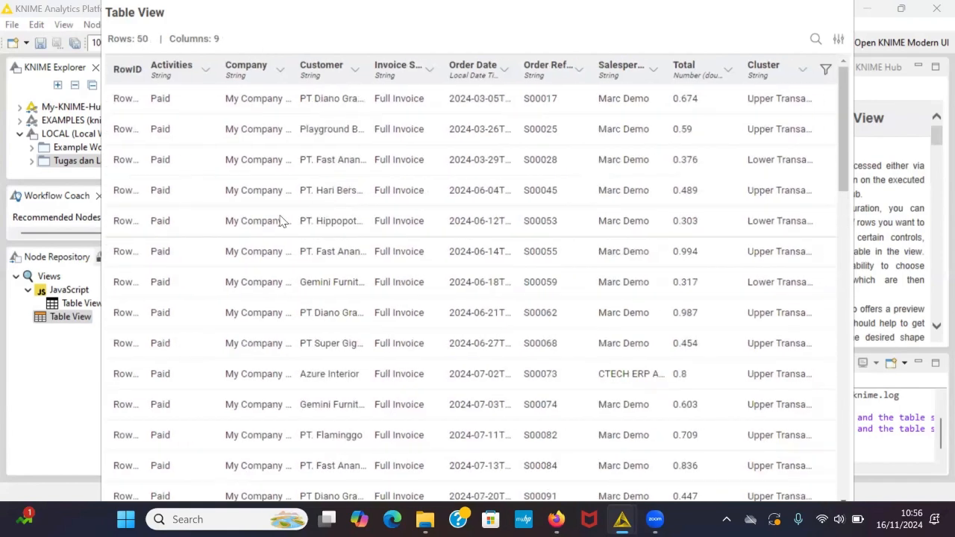
scroll(207, 288, down, 1)
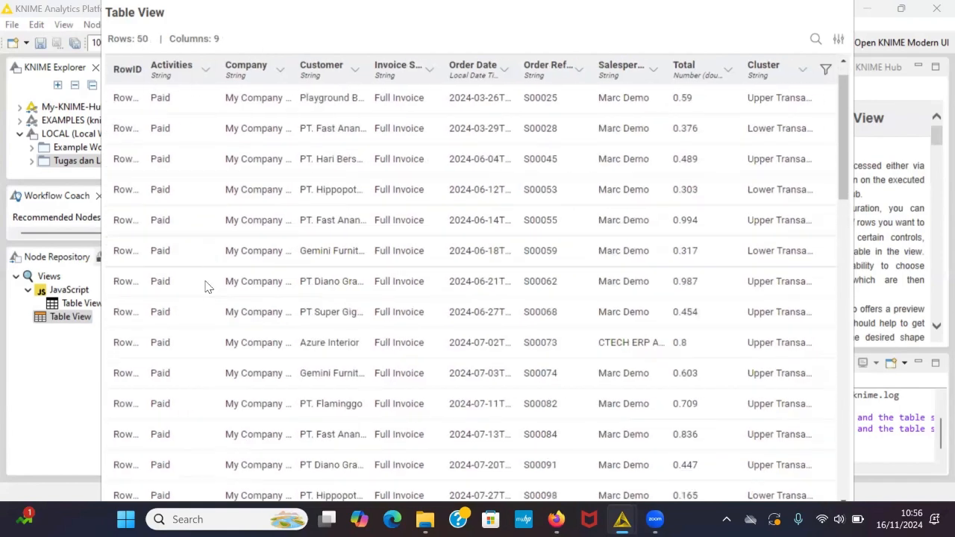
scroll(207, 288, up, 1)
drag(162, 65, 211, 62)
scroll(149, 320, down, 1)
scroll(138, 224, up, 1)
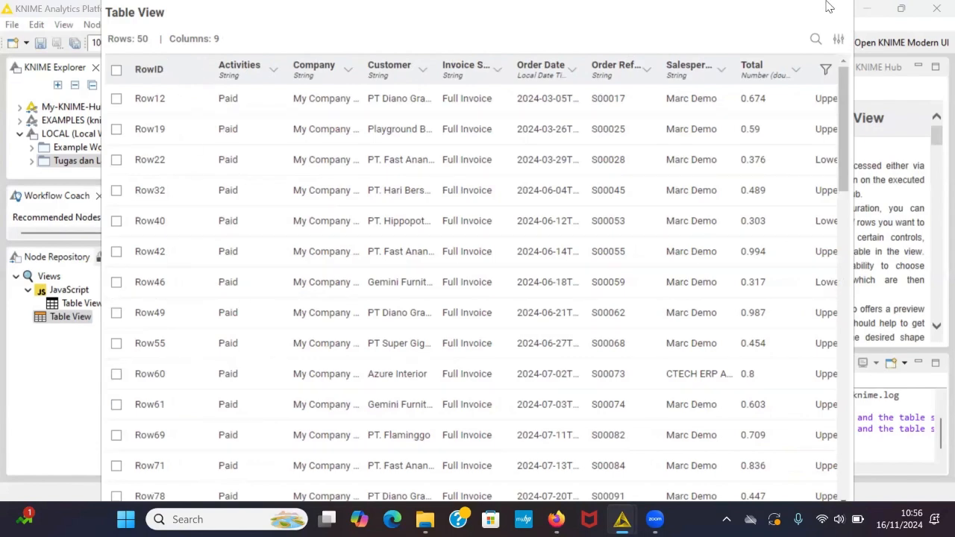
click(867, 8)
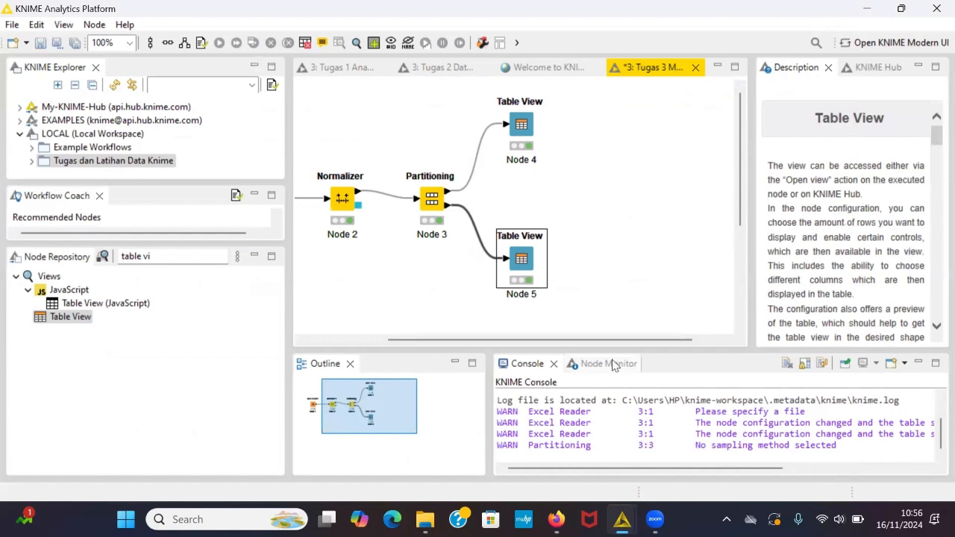
Step: Search the node repository for "naiv" and place Naive Bayes Learner and Naive Bayes Predictor nodes beside the upper and lower Table View nodes
click(190, 259)
key(BackSpace)
key(BackSpace)
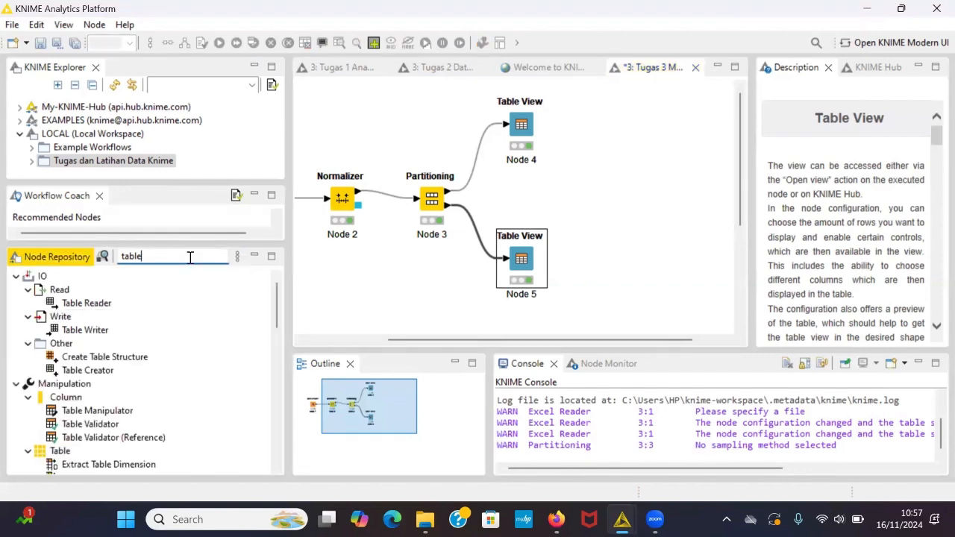
key(BackSpace)
key(BackSpace)
key(BackSpace)
key(BackSpace)
key(BackSpace)
text(naivr)
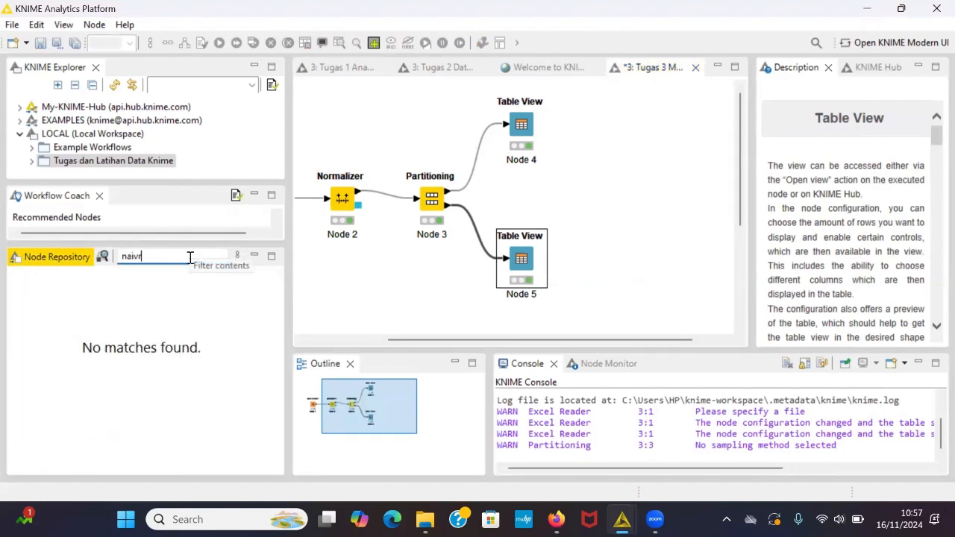
key(BackSpace)
text(es baye)
key(BackSpace)
key(BackSpace)
key(BackSpace)
key(BackSpace)
key(BackSpace)
key(BackSpace)
key(BackSpace)
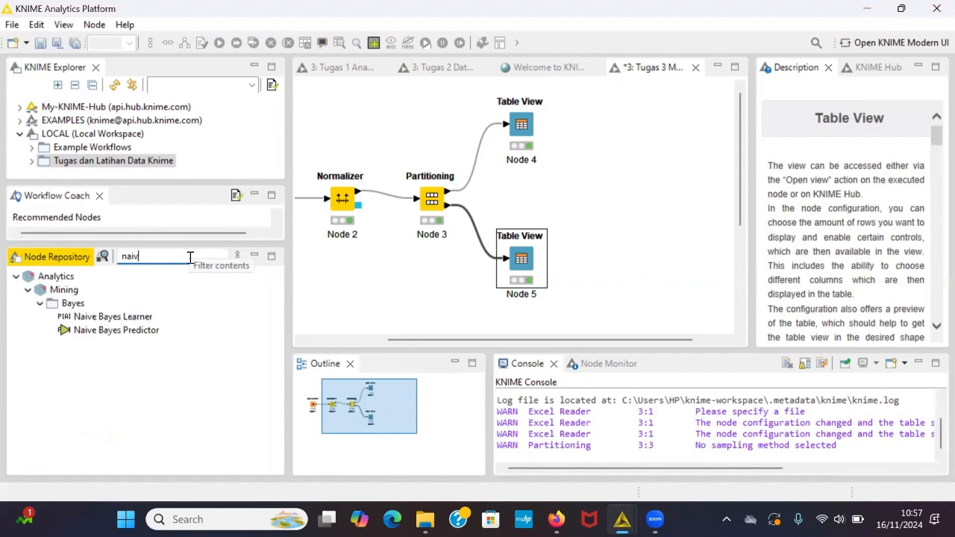
drag(75, 317, 627, 124)
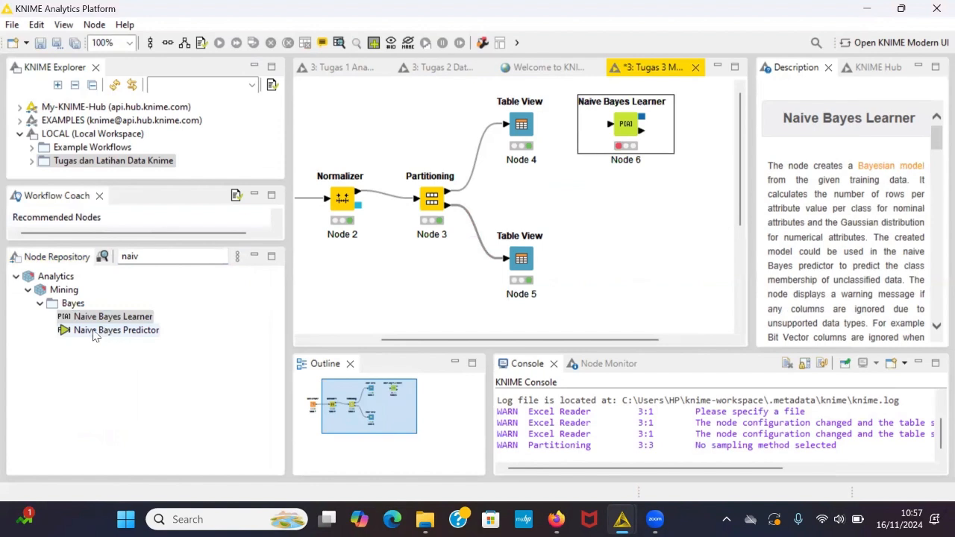
drag(106, 333, 655, 260)
Step: Connect the Partitioning node's first output to the Naive Bayes Learner's training data input
scroll(574, 277, right, 3)
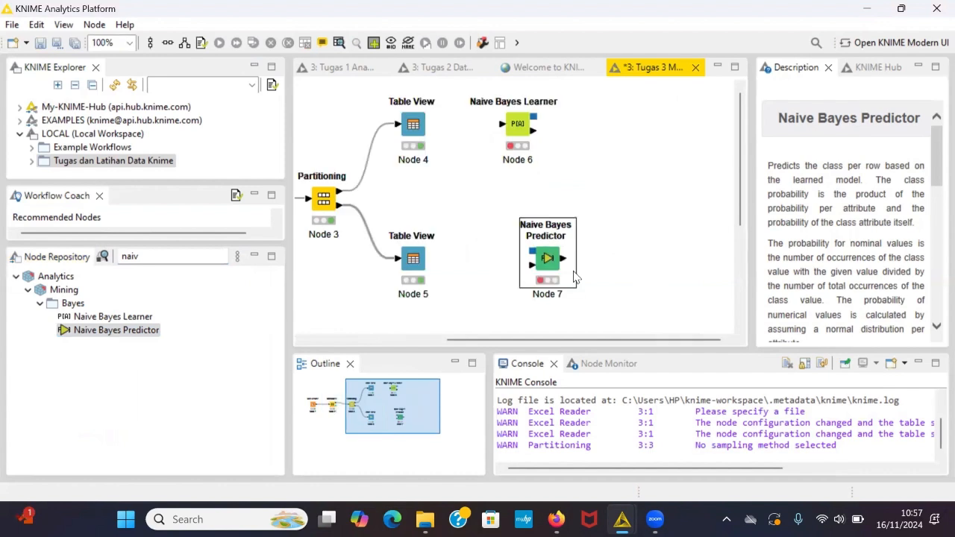
click(345, 197)
drag(349, 191, 500, 127)
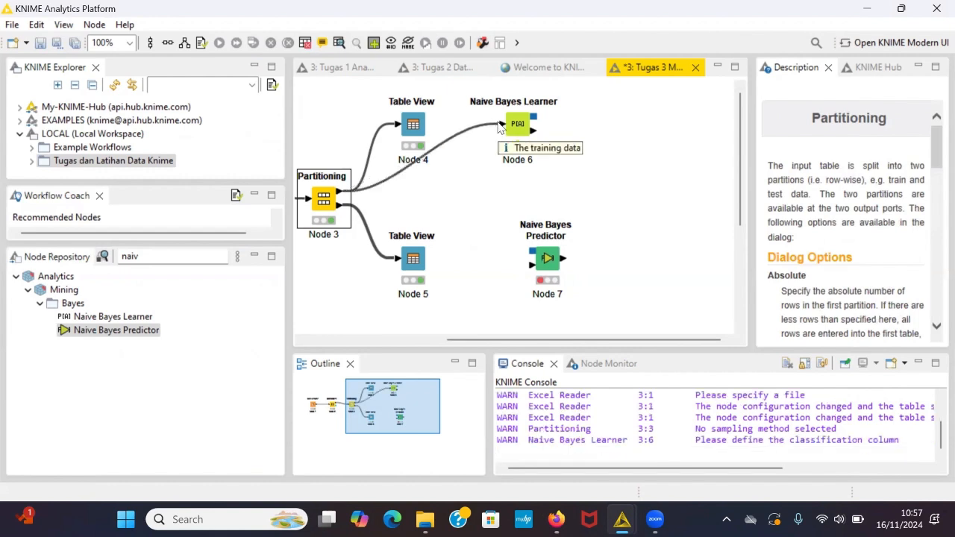
Step: Set the Naive Bayes Learner's maximum number of unique nominal values per attribute to 100 and apply the configuration
click(515, 126)
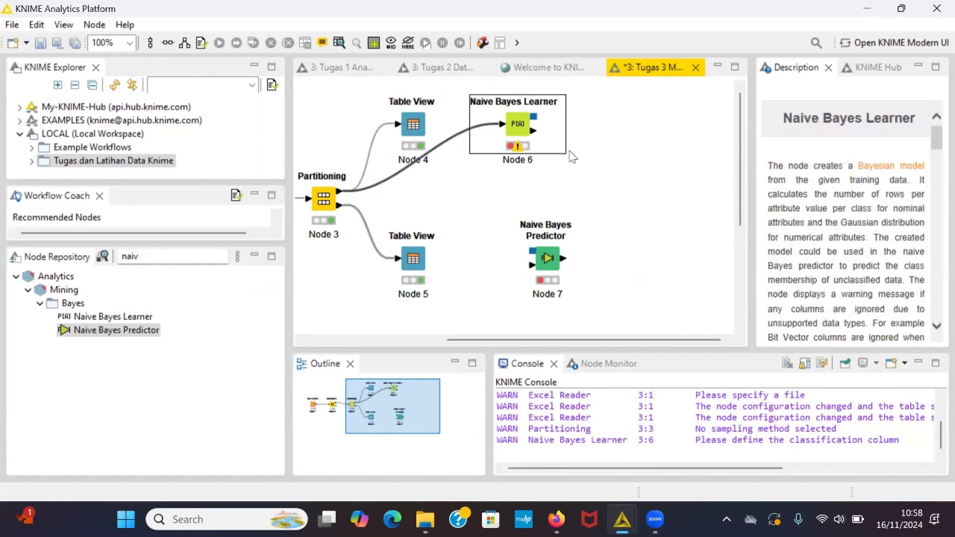
right_click(520, 130)
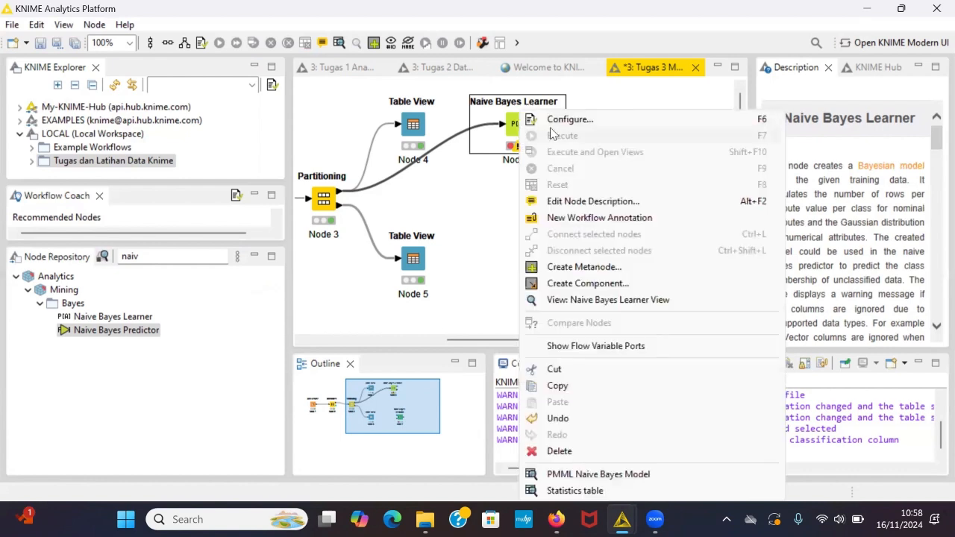
click(574, 121)
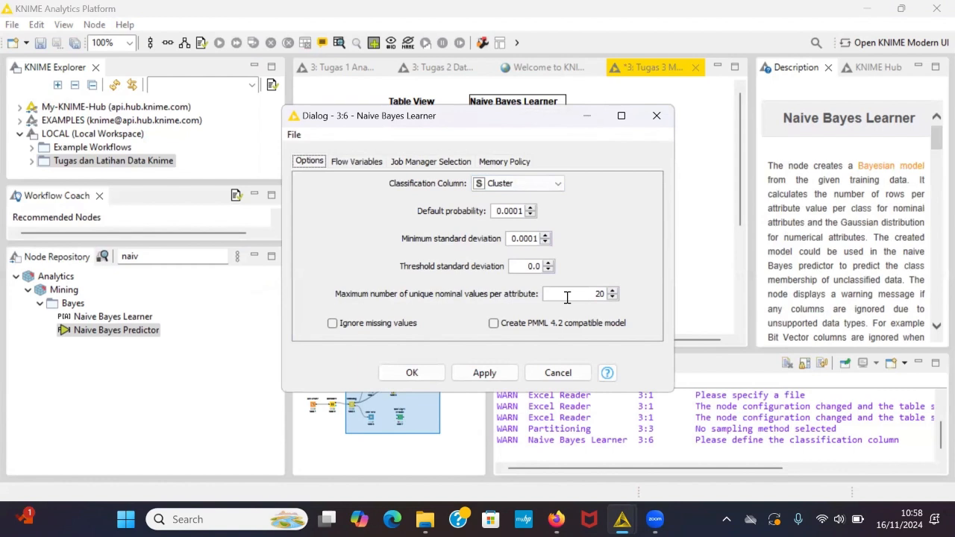
click(603, 294)
key(BackSpace)
key(BackSpace)
text(100)
click(484, 373)
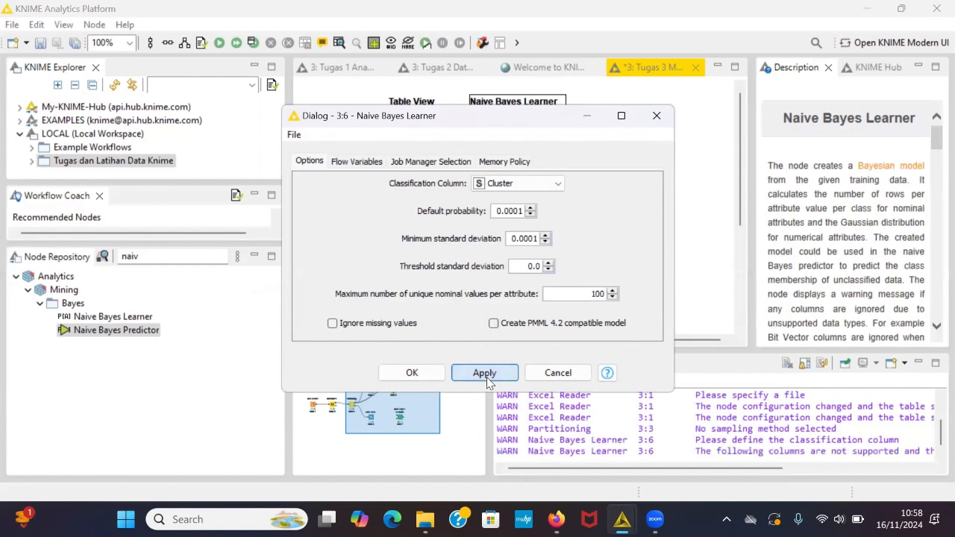
click(411, 373)
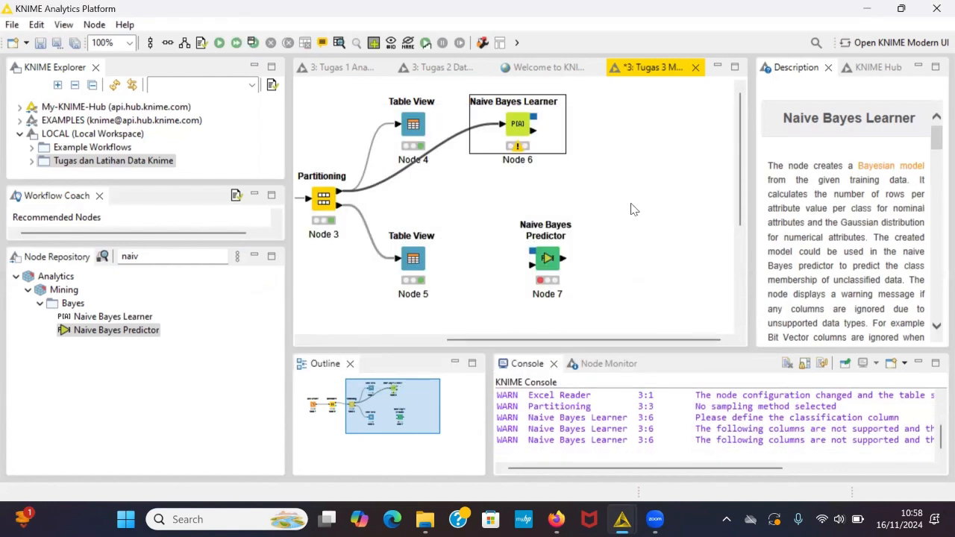
Step: Execute the Naive Bayes Learner and examine the class counts and attribute tables in its view
click(217, 43)
click(566, 153)
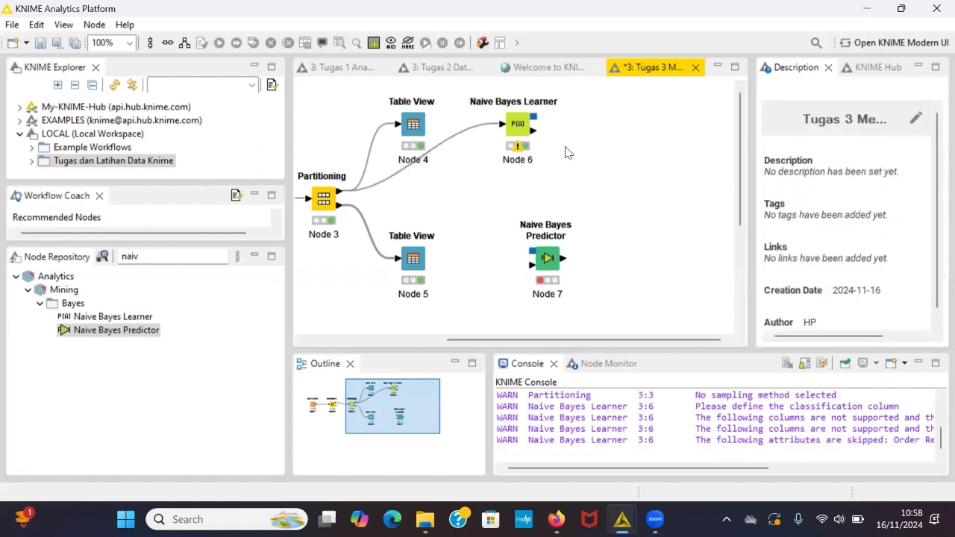
click(520, 136)
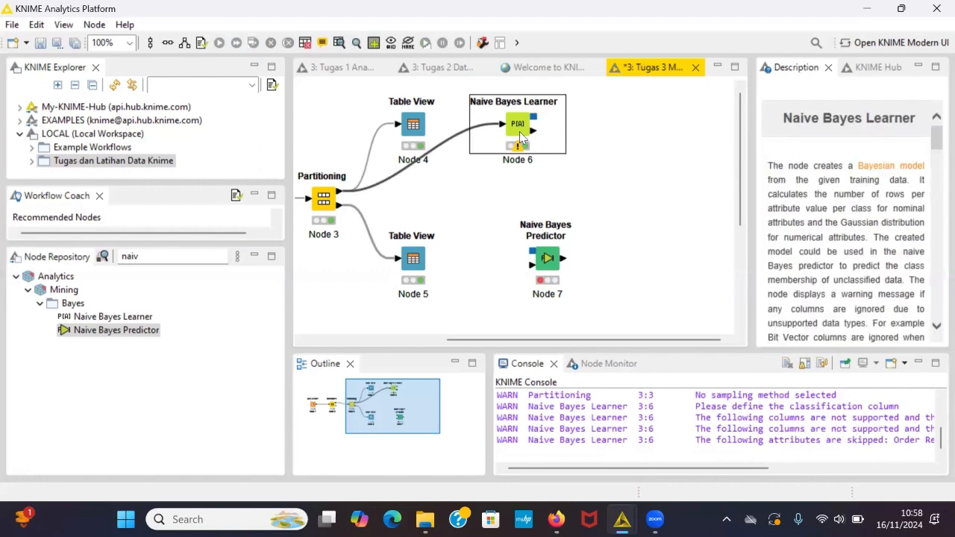
click(357, 42)
scroll(476, 212, up, 3)
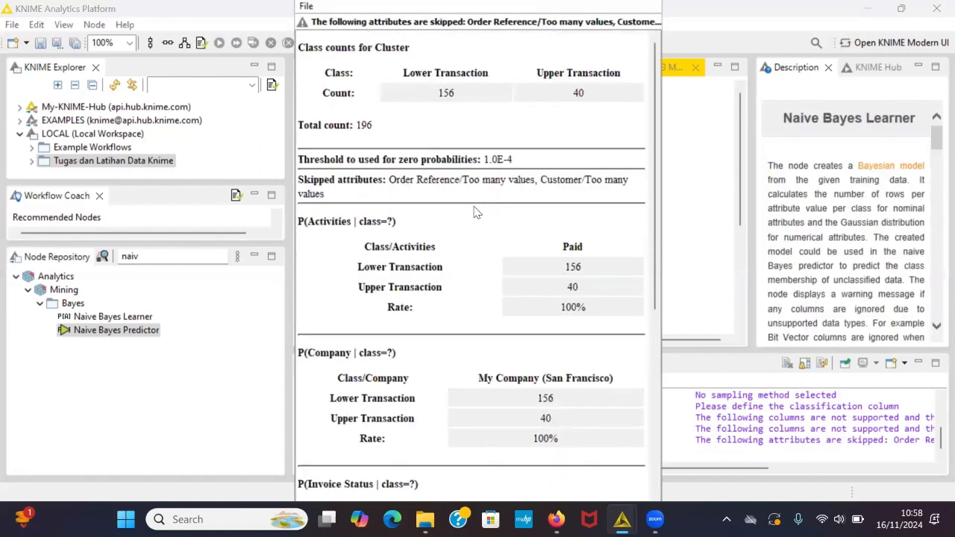
scroll(476, 211, down, 4)
scroll(476, 212, up, 3)
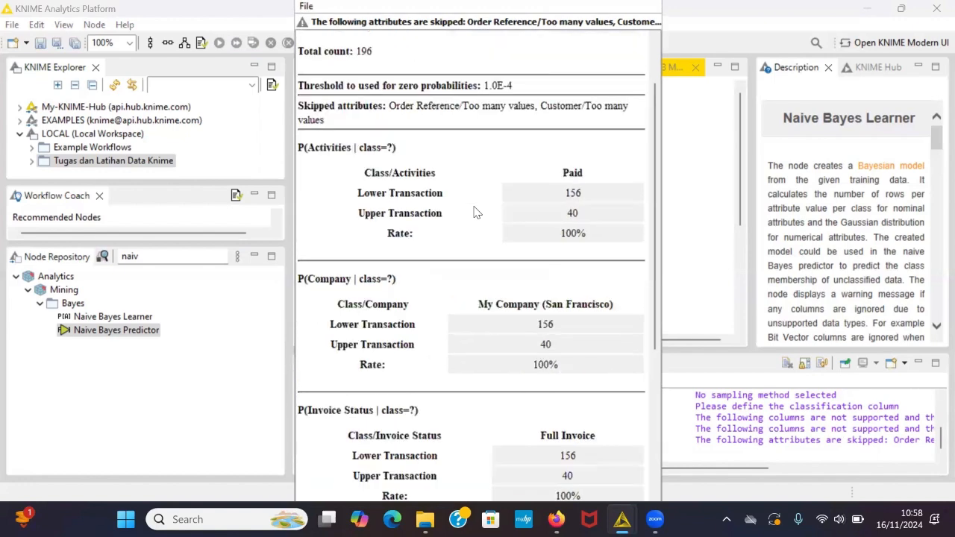
Step: Review the class counts, skipped attributes, per-attribute tables and Gaussian distribution in the Naive Bayes Learner's view, then close it
scroll(476, 212, up, 1)
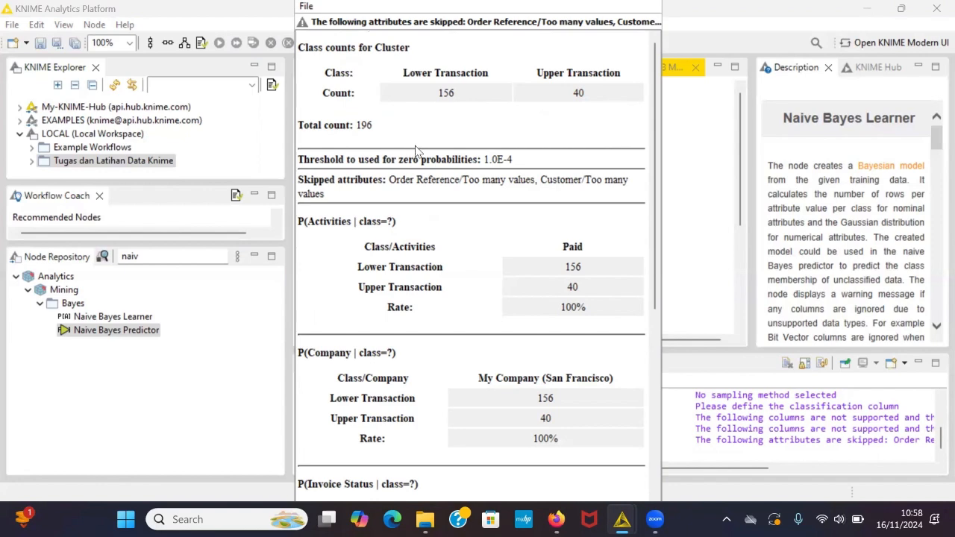
scroll(418, 152, down, 4)
scroll(417, 153, up, 4)
scroll(418, 156, down, 5)
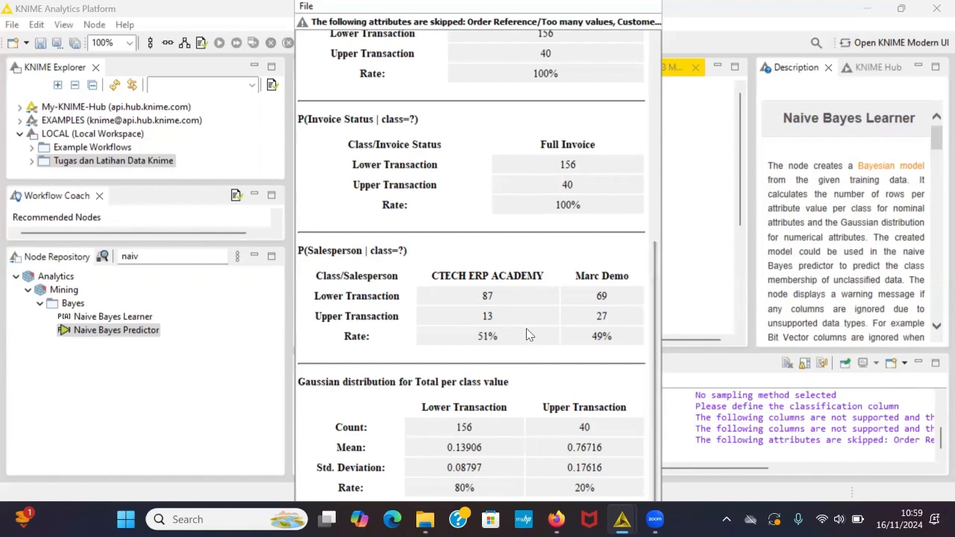
click(690, 276)
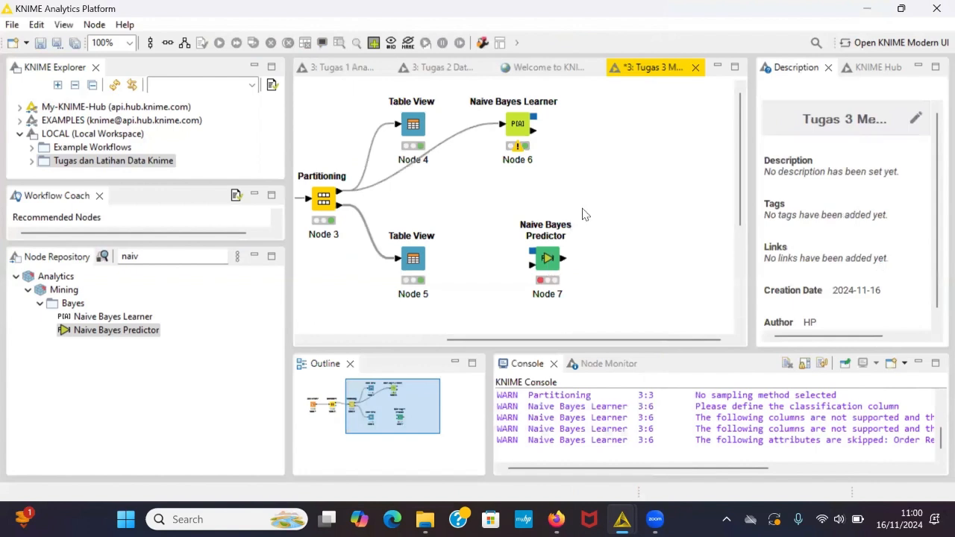
Step: Connect the Partitioning node's second output and the Naive Bayes Learner's PMML model output to the Naive Bayes Predictor
scroll(584, 215, down, 1)
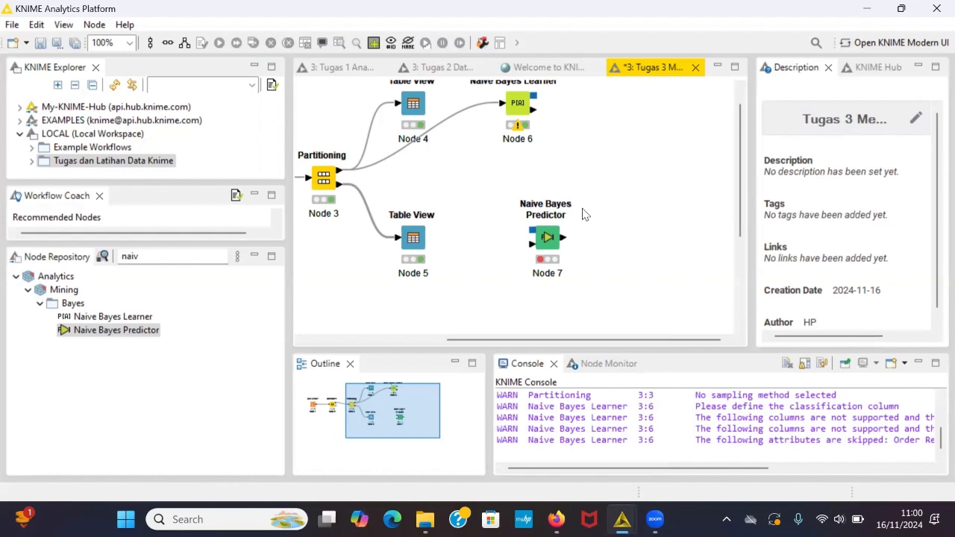
drag(342, 185, 577, 237)
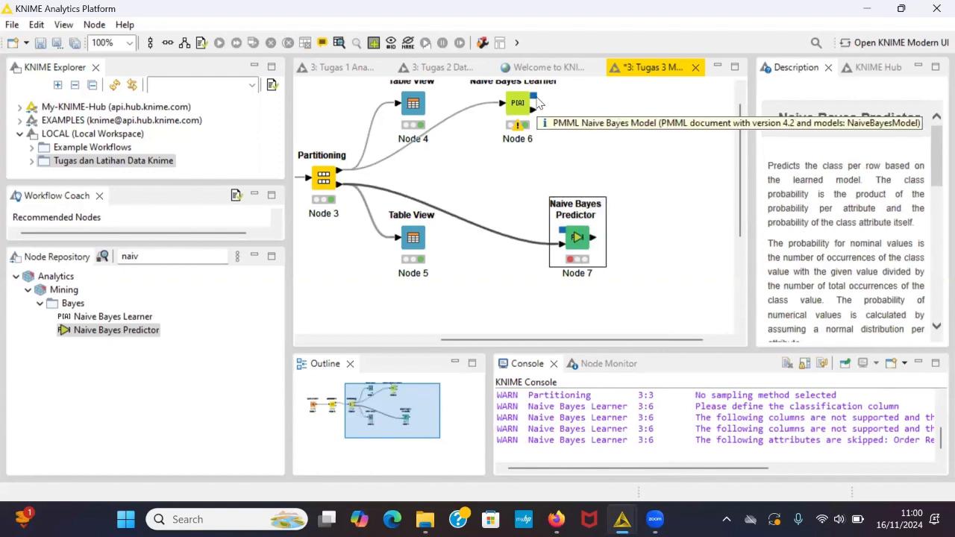
drag(534, 102, 560, 238)
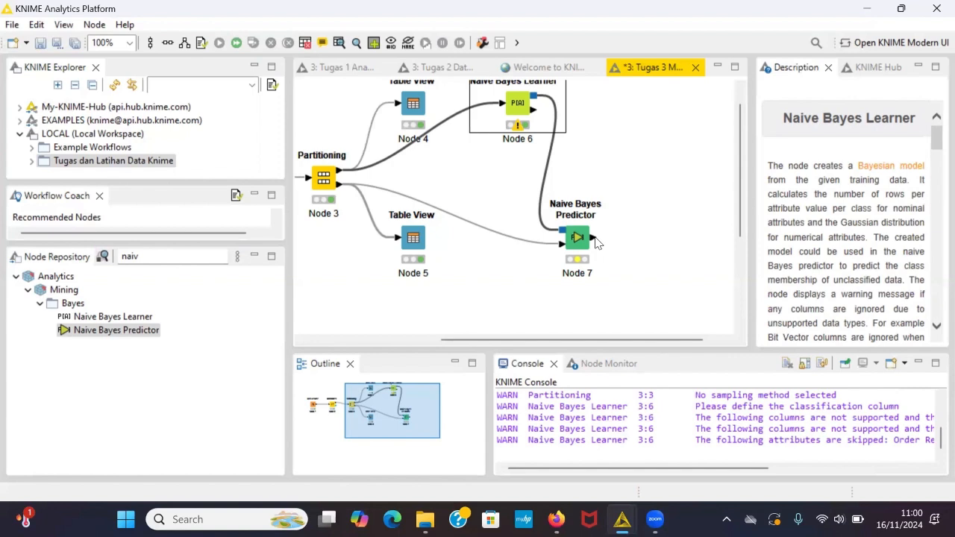
Step: Execute the Naive Bayes Predictor and compare the Cluster and Prediction (Cluster) columns in its classified data table
click(578, 237)
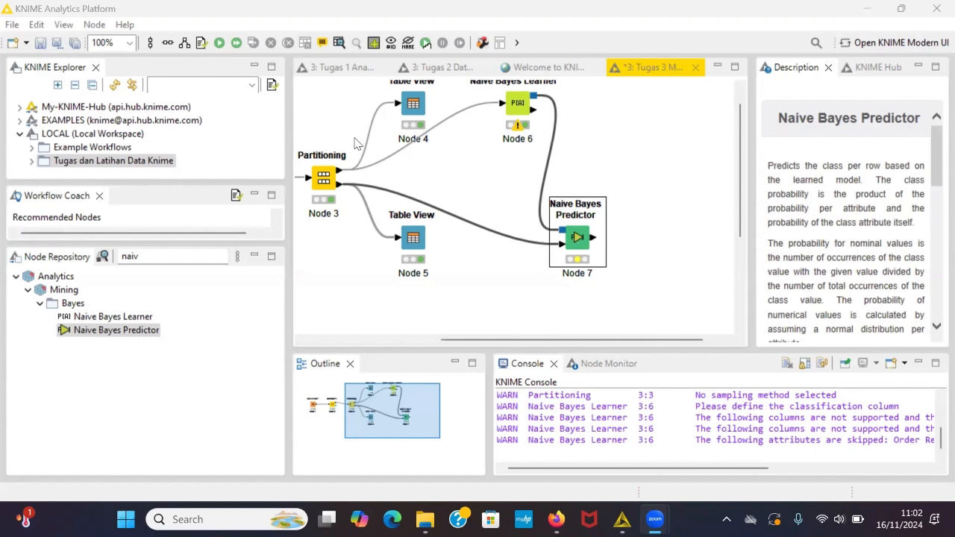
click(218, 43)
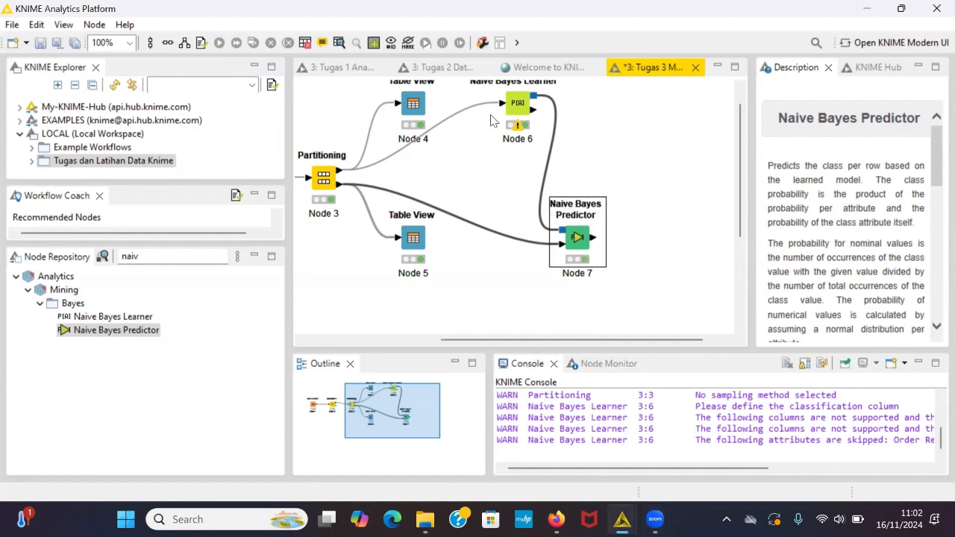
click(338, 43)
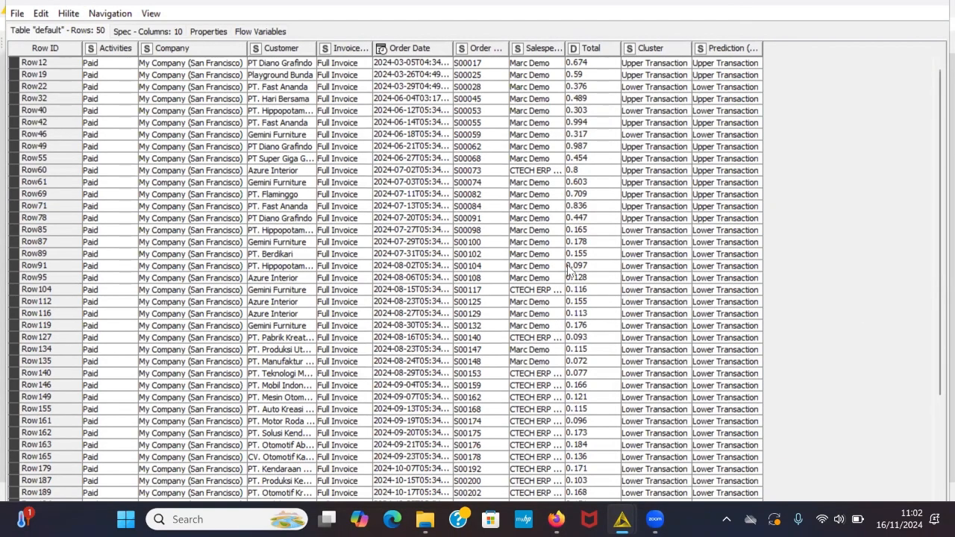
click(759, 44)
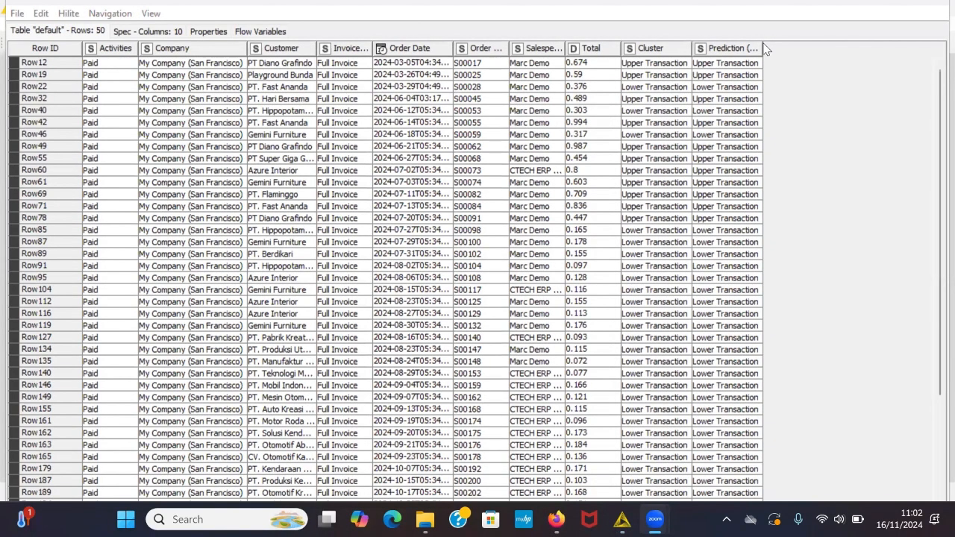
click(754, 47)
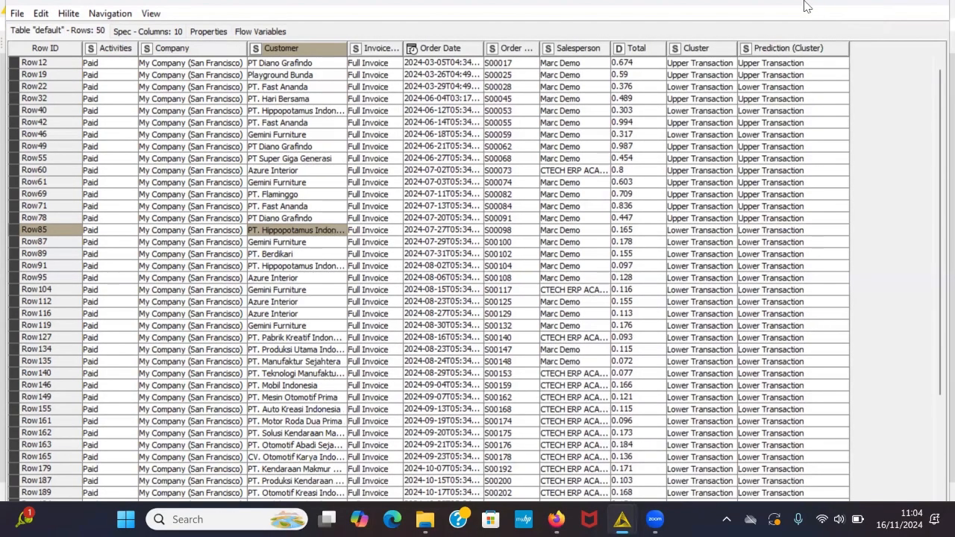
double_click(855, 7)
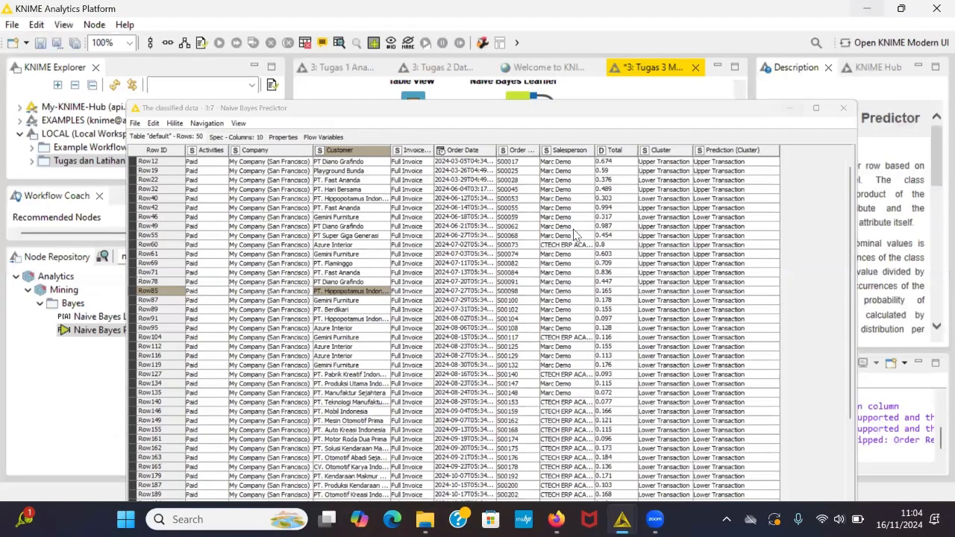
Step: Move the Naive Bayes Predictor farther from the Table View nodes, search the node repository for "score", and place a Scorer node beside it
drag(622, 227, 646, 224)
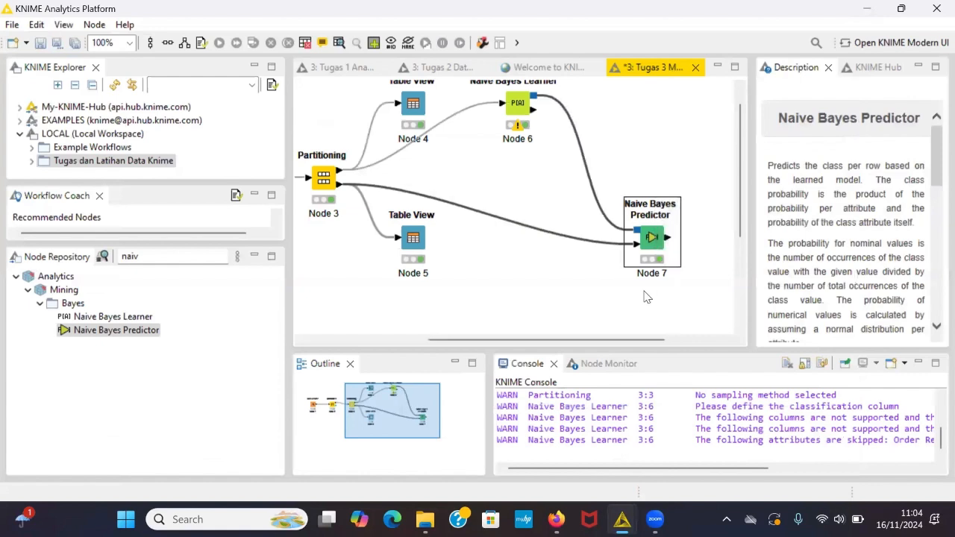
scroll(645, 292, right, 3)
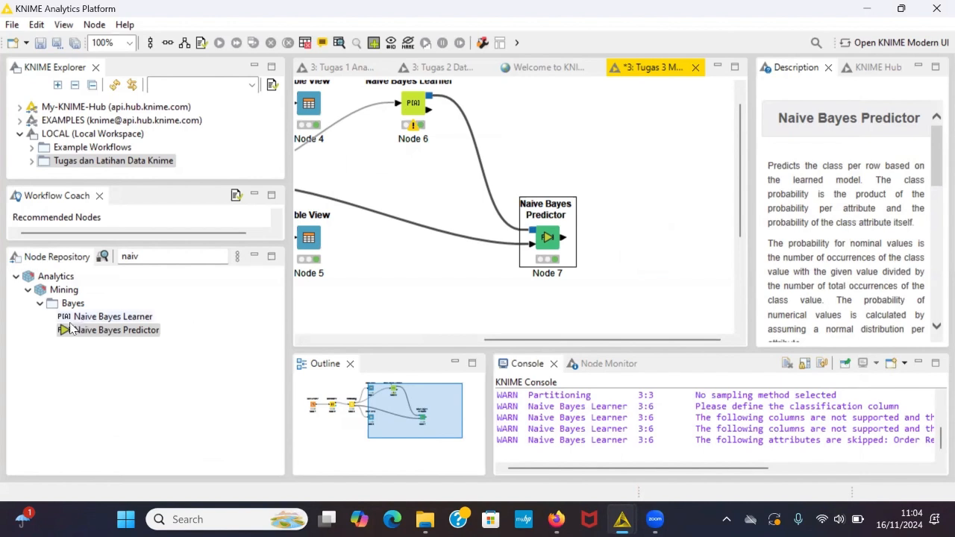
click(170, 259)
key(BackSpace)
key(BackSpace)
key(BackSpace)
key(BackSpace)
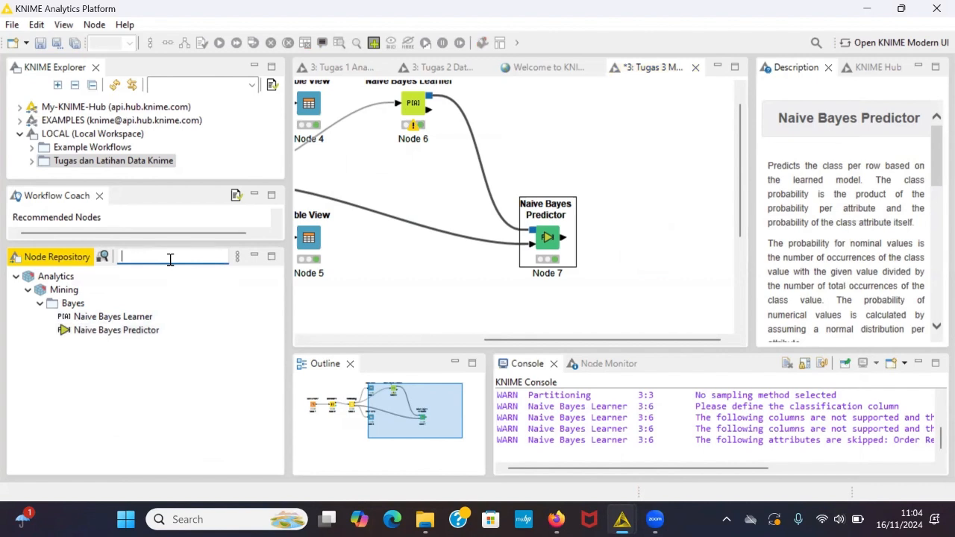
text(score)
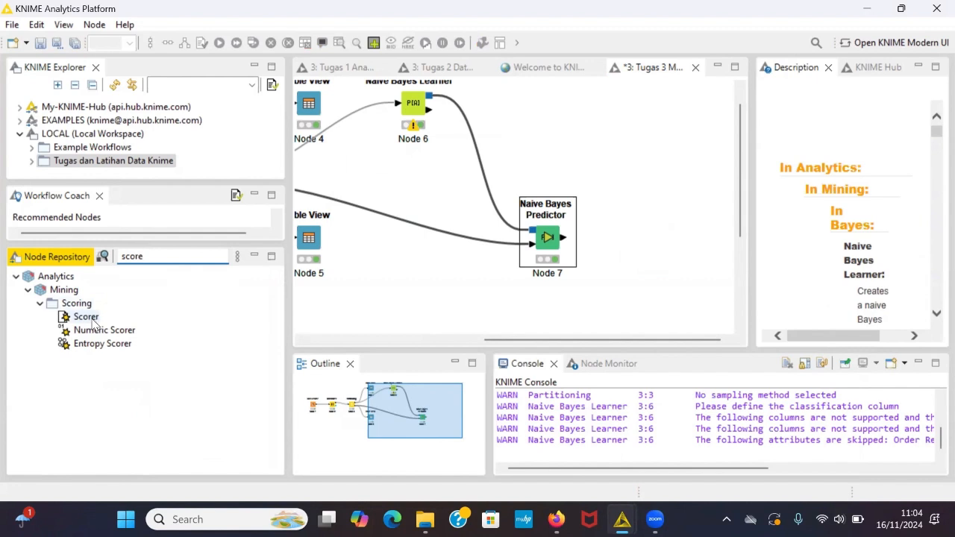
drag(94, 321, 651, 238)
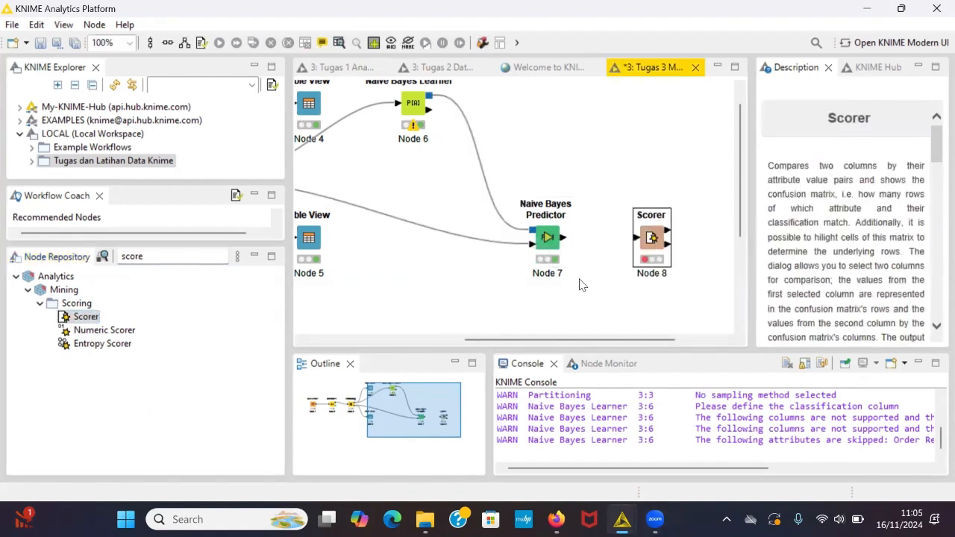
Step: Connect the Naive Bayes Predictor's classified data output to the Scorer's input table
scroll(582, 286, right, 3)
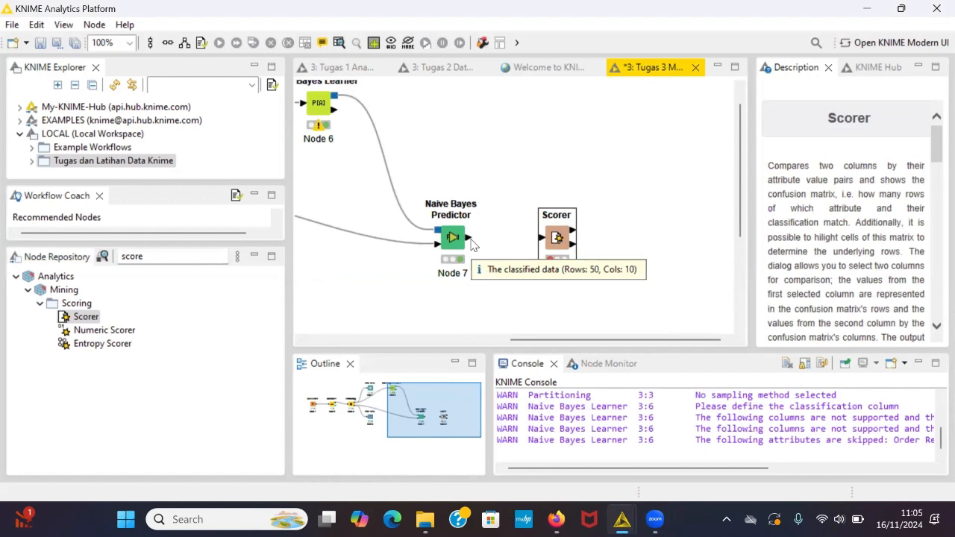
drag(468, 238, 537, 244)
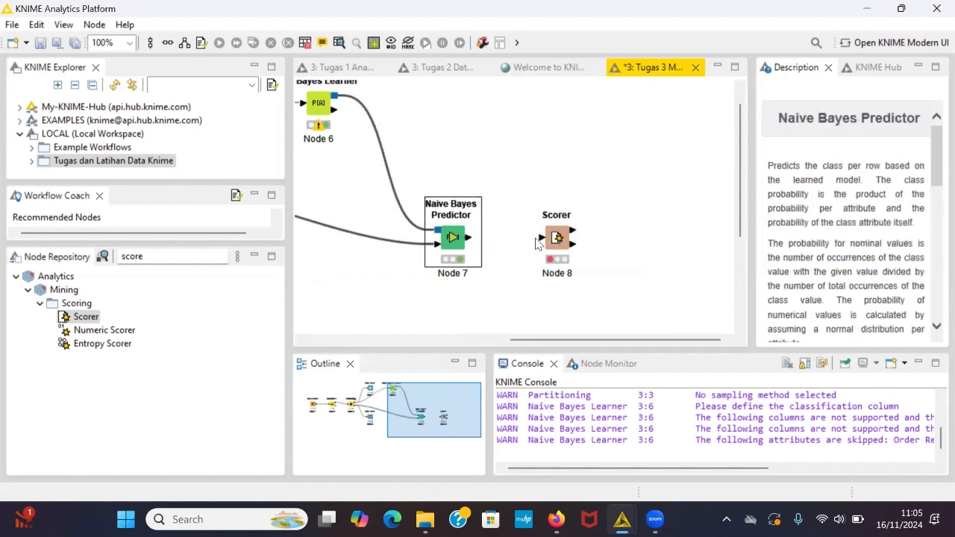
drag(468, 238, 539, 236)
drag(469, 238, 543, 242)
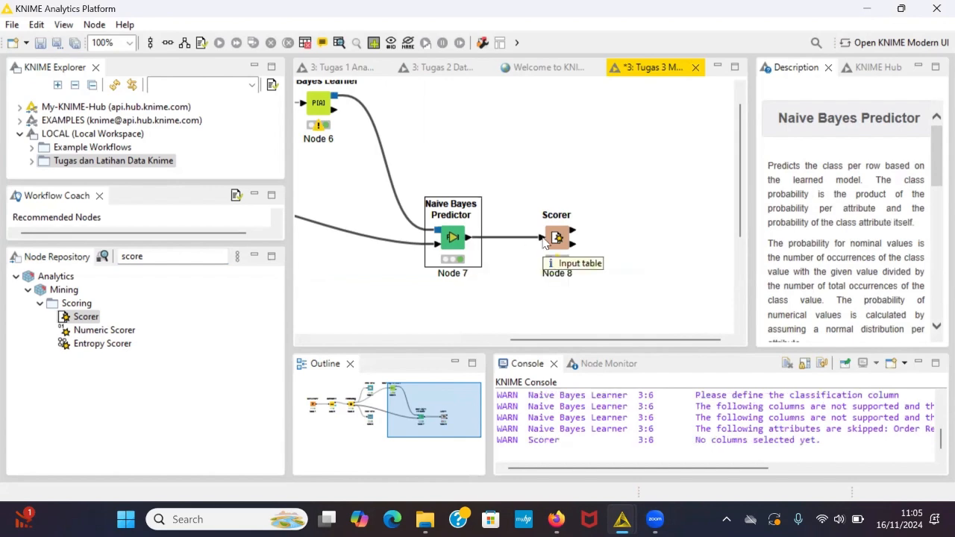
Step: Configure the Scorer with Cluster as the first column and Prediction (Cluster) as the second, and apply the settings
click(662, 233)
click(557, 237)
right_click(557, 237)
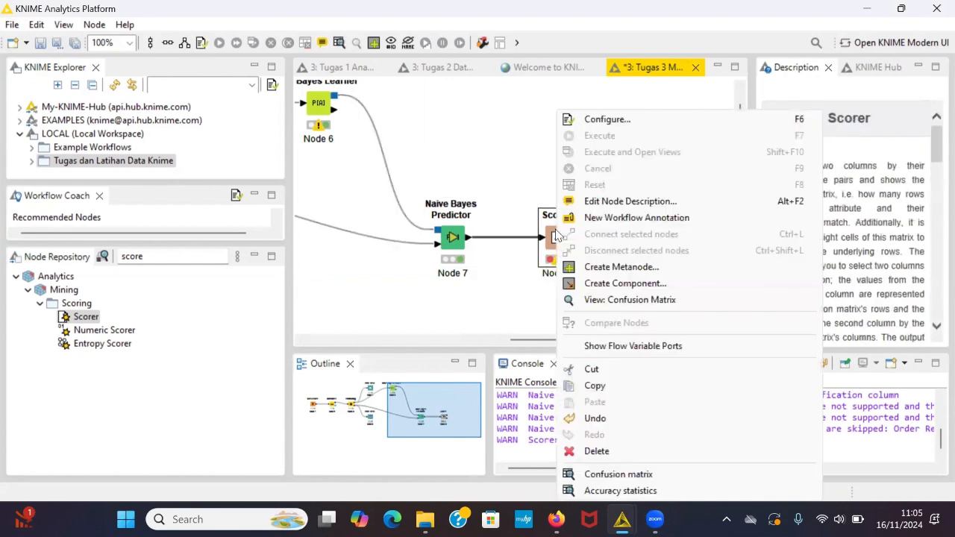
click(623, 119)
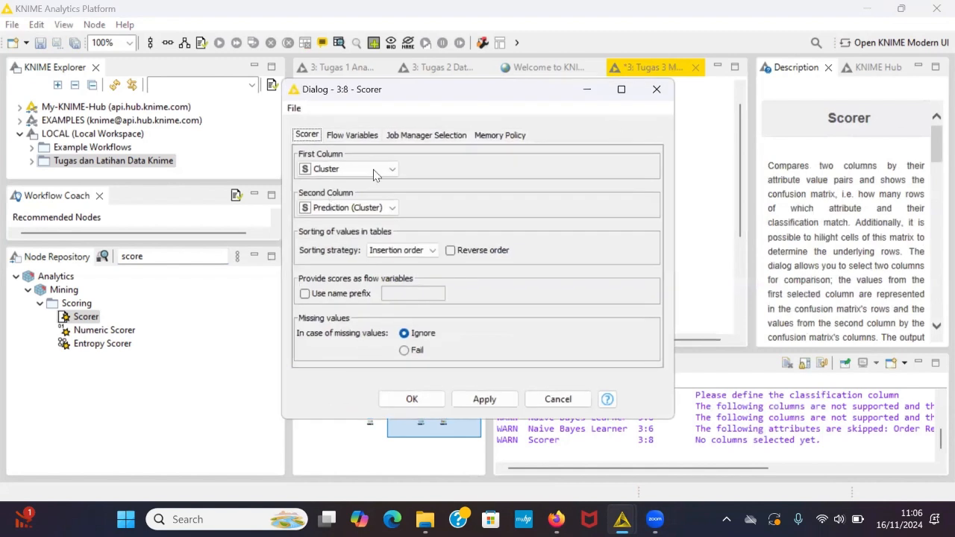
click(484, 398)
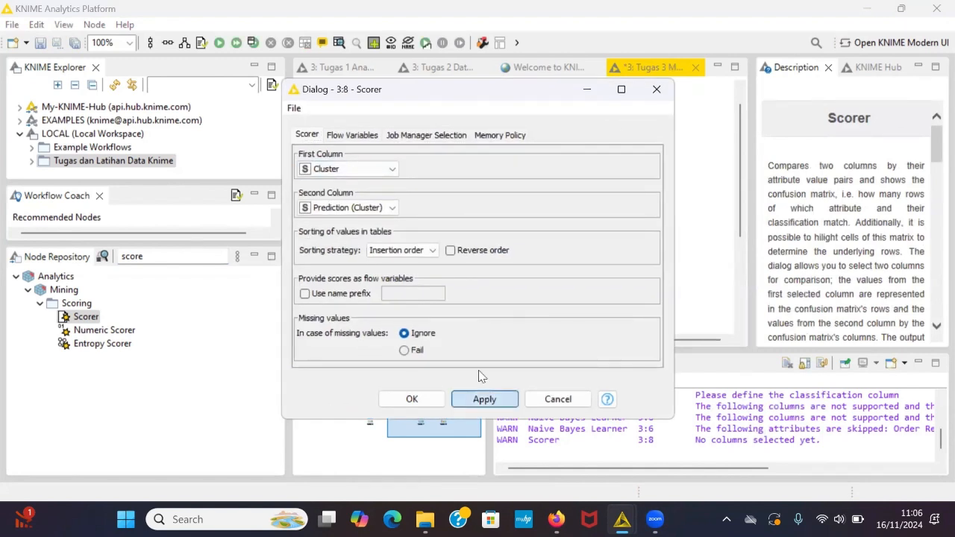
click(412, 399)
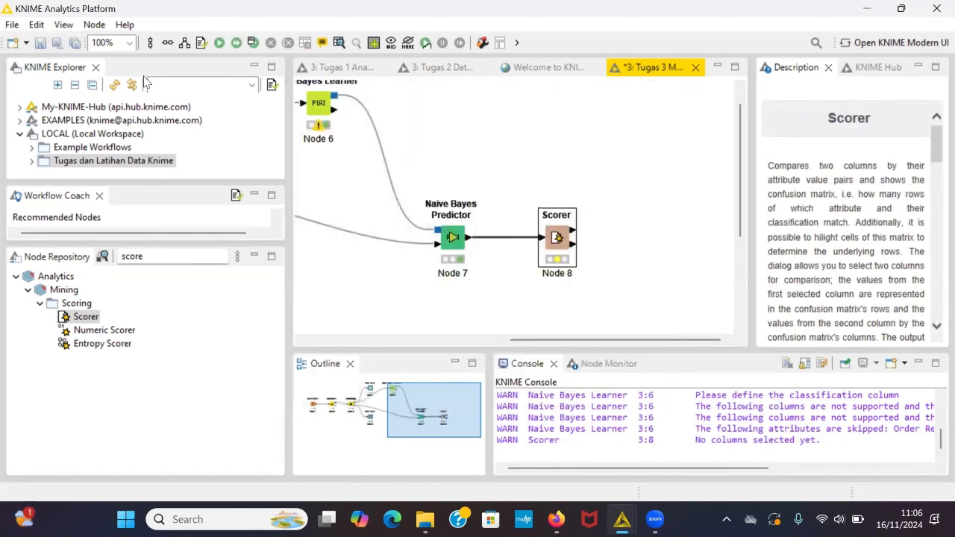
Step: Execute the Scorer, examine the confusion matrix and accuracy figures in its view, and close the view
click(221, 43)
click(356, 44)
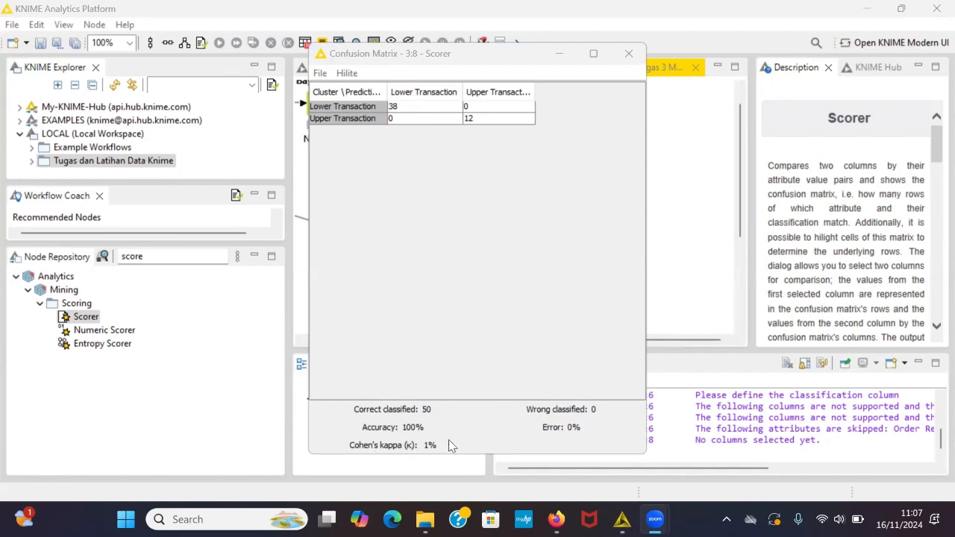
click(634, 57)
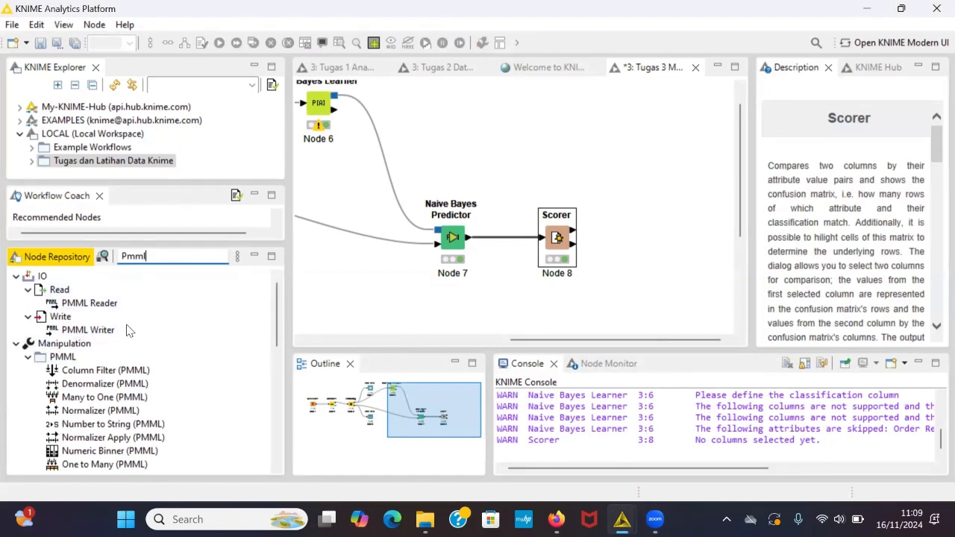
Step: Place a PMML Writer node above the Scorer and connect the Naive Bayes Learner's PMML model output to it
drag(93, 330, 558, 110)
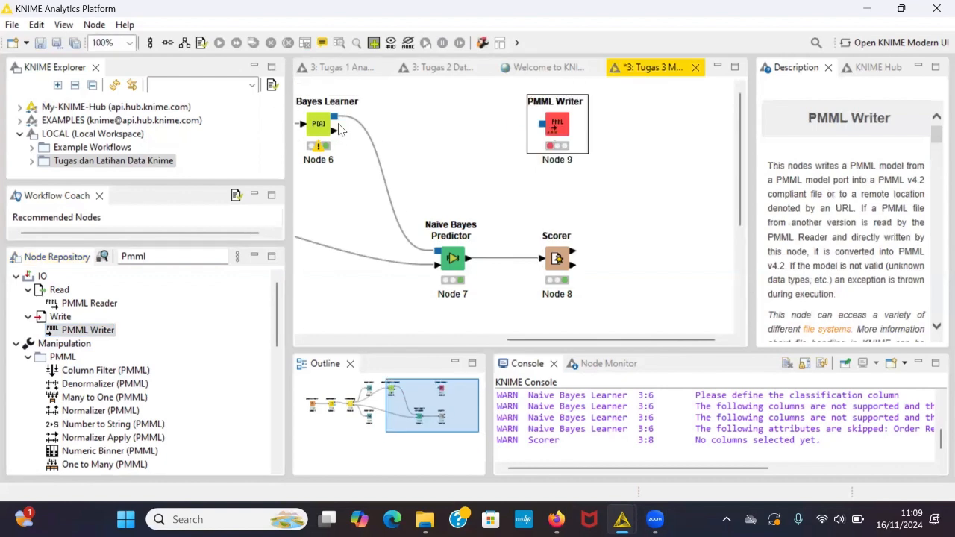
scroll(335, 118, left, 3)
scroll(335, 118, right, 3)
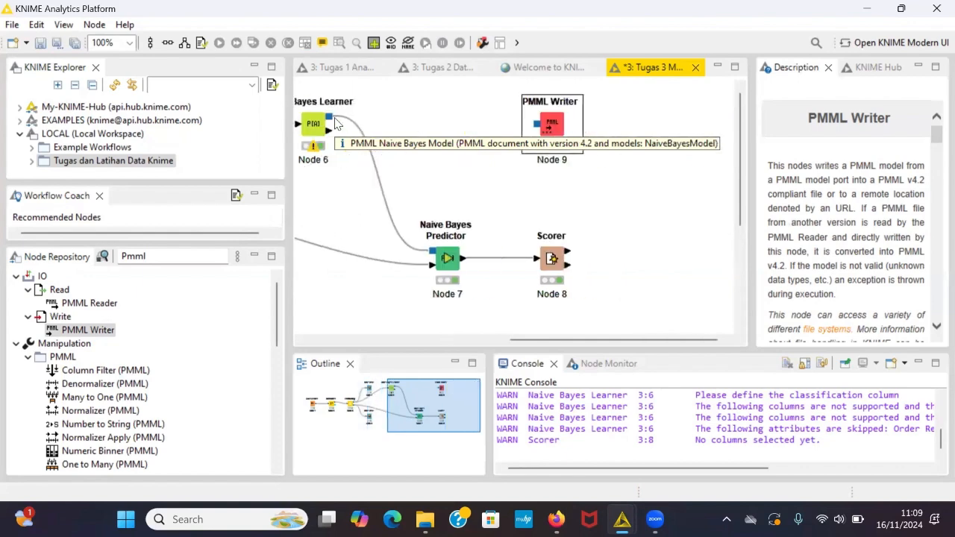
drag(329, 122, 543, 127)
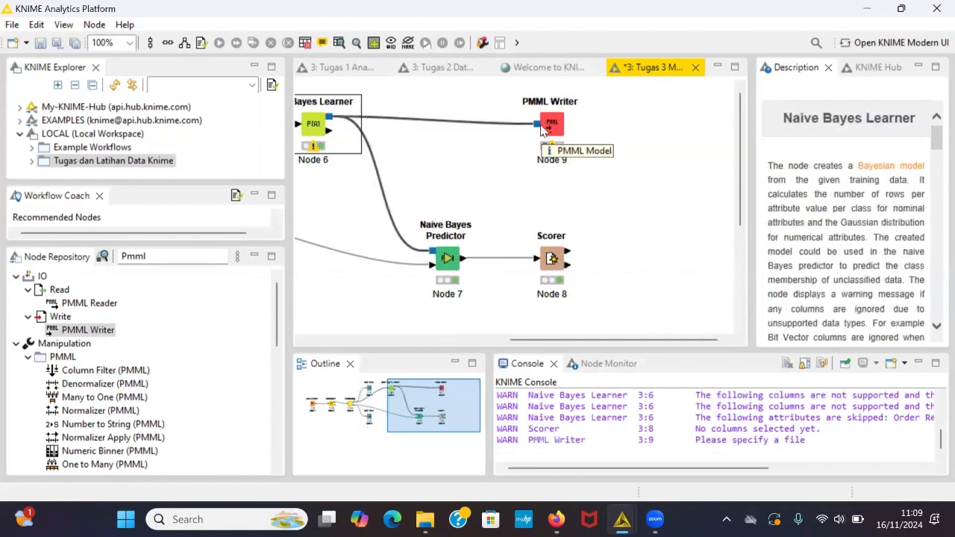
Step: Open the PMML Writer's configuration and set its output location to Relative to, Current workflow data area
right_click(561, 131)
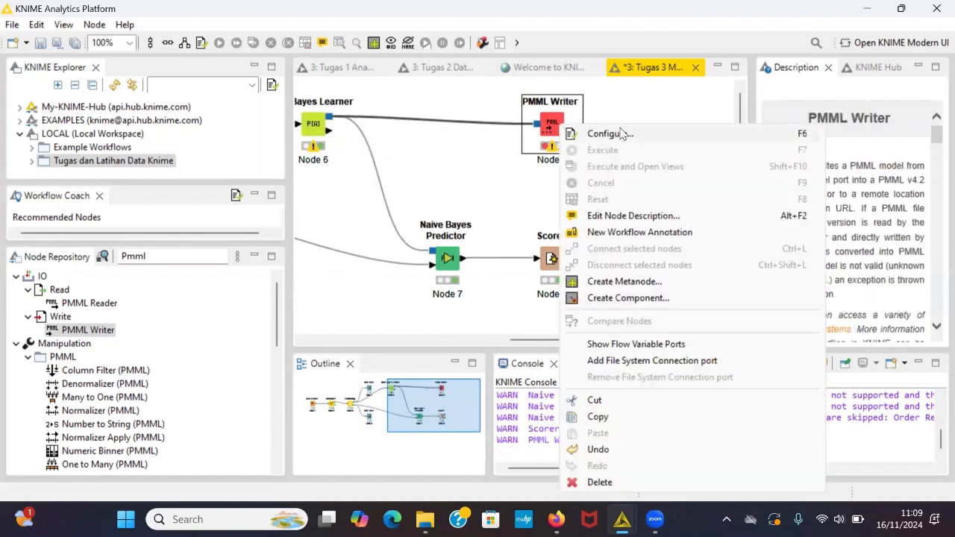
click(619, 133)
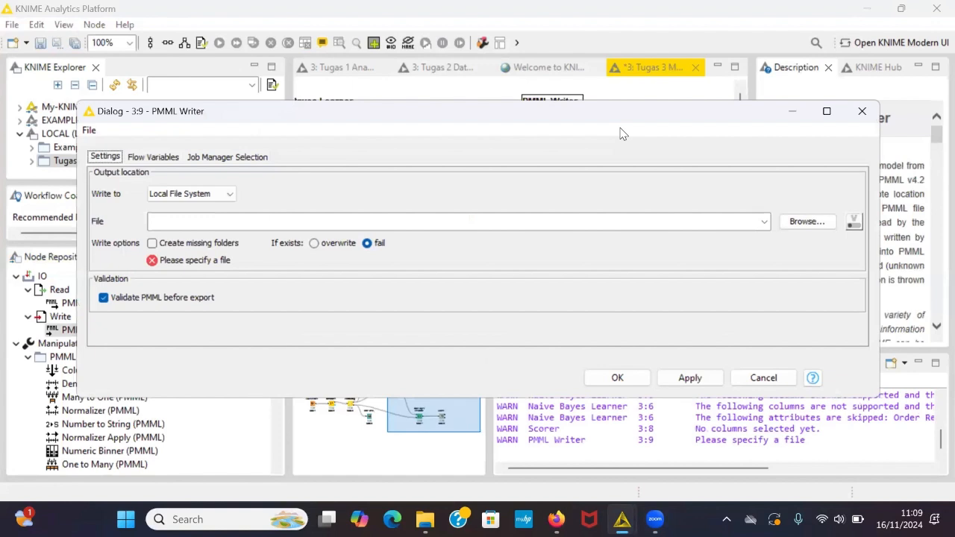
click(198, 196)
click(209, 231)
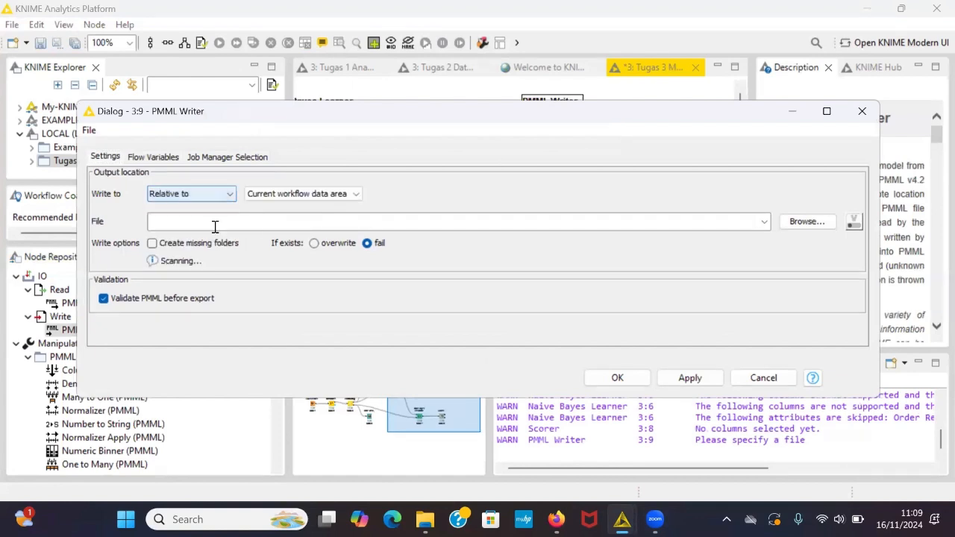
click(330, 216)
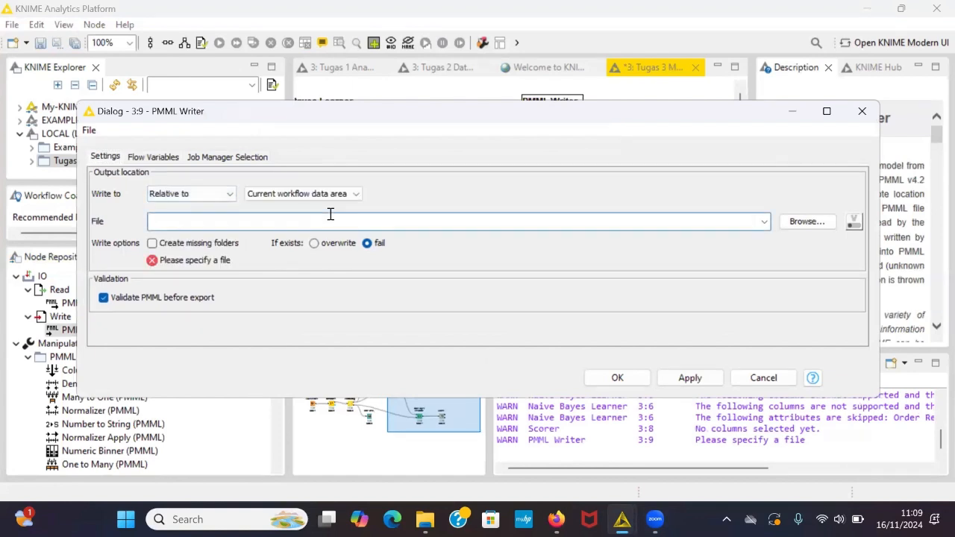
Step: Create a folder named "data transaksi" in the workflow data area while browsing for the PMML Writer's output file
click(794, 224)
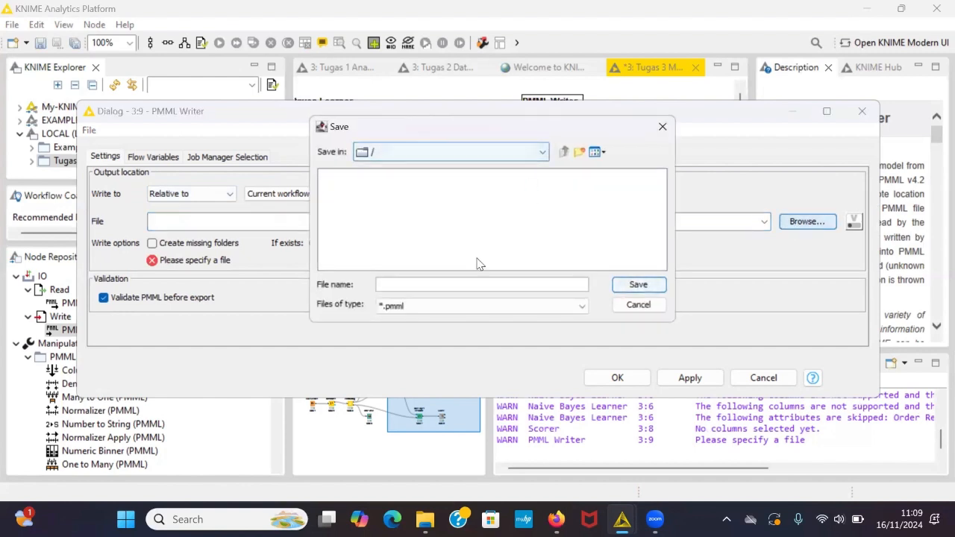
click(469, 283)
click(576, 153)
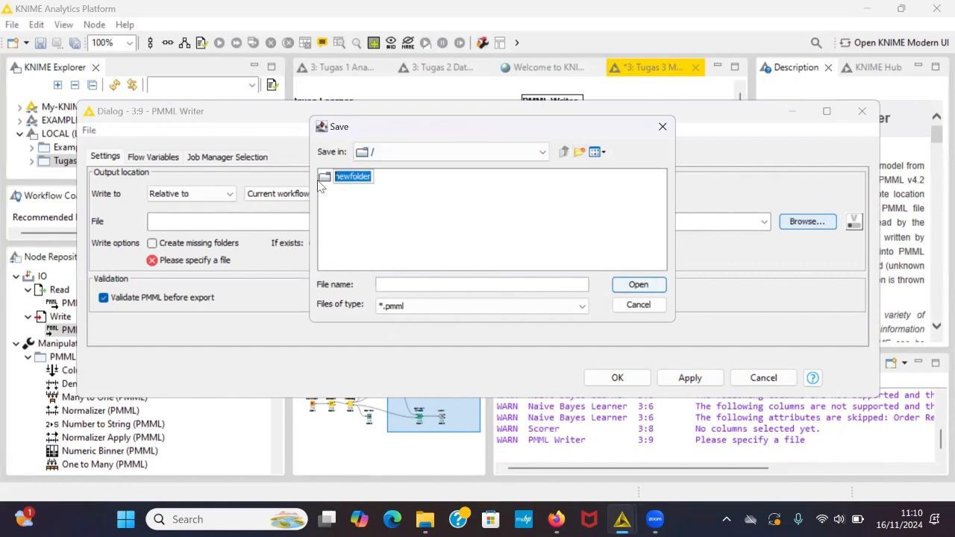
text(data transaksi)
Step: Set the PMML Writer's output file to "Pmml datase label transaksi" inside the data transaksi folder, and confirm the configuration
click(498, 285)
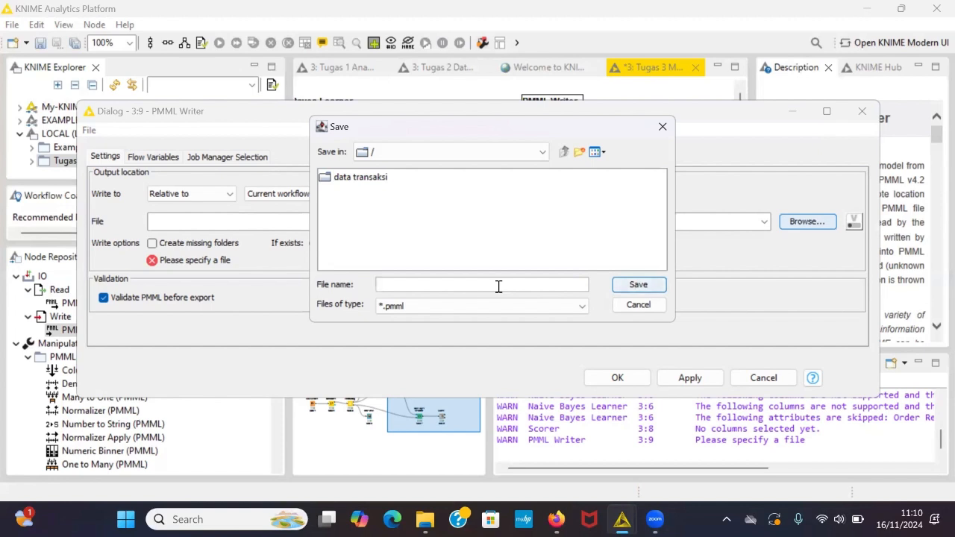
text(Pmml datase label tran)
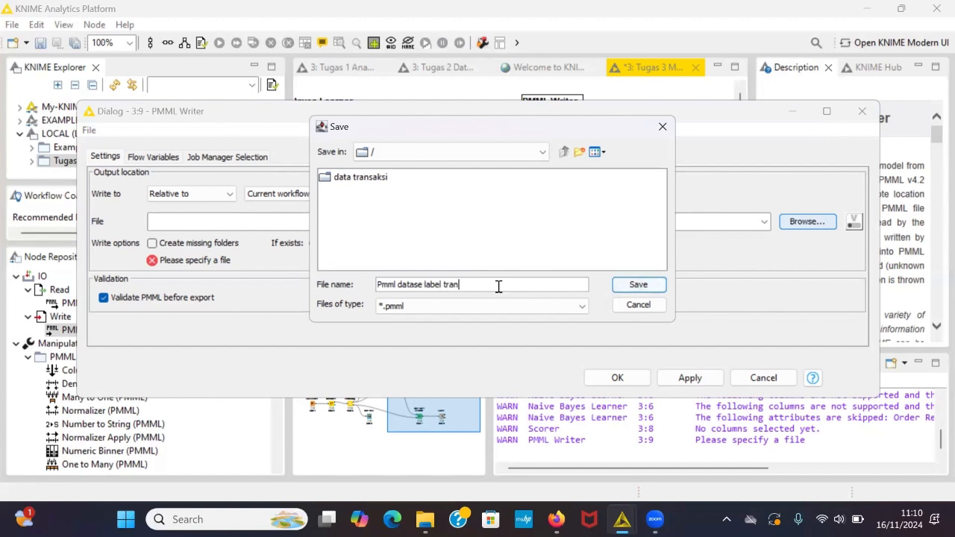
text(saksi)
click(377, 180)
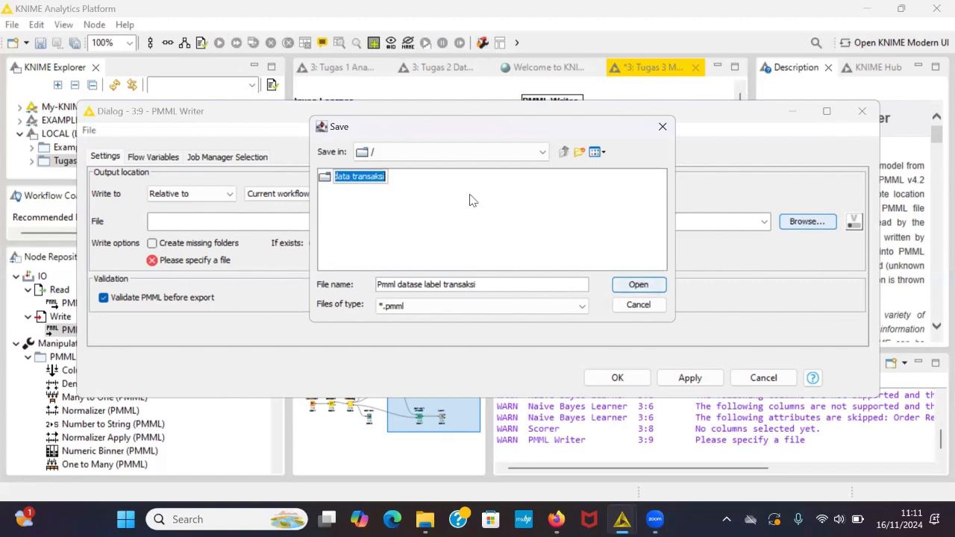
click(646, 291)
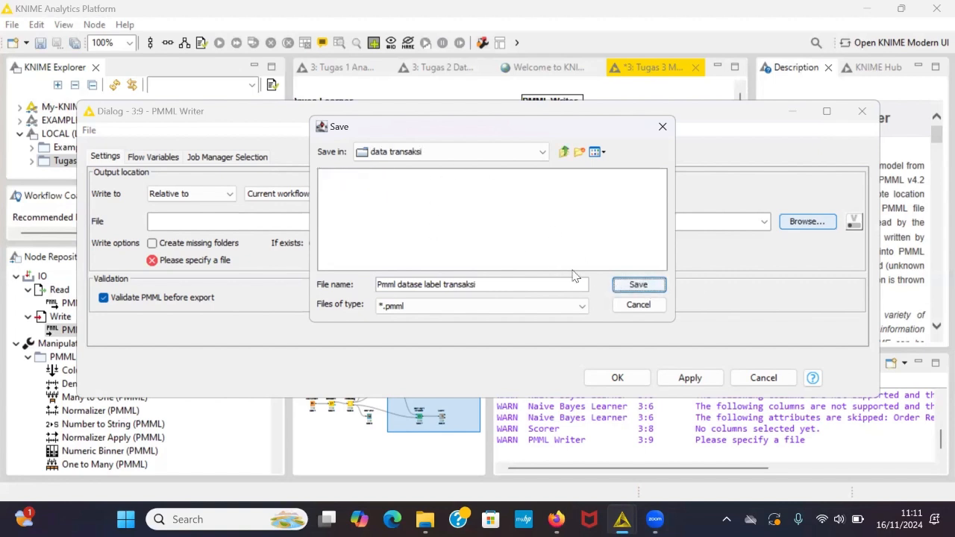
click(625, 287)
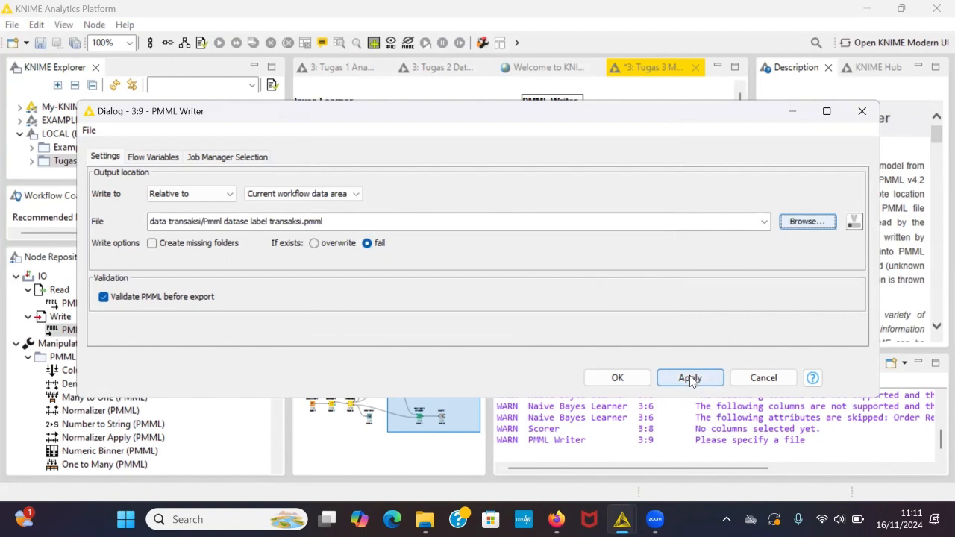
click(617, 377)
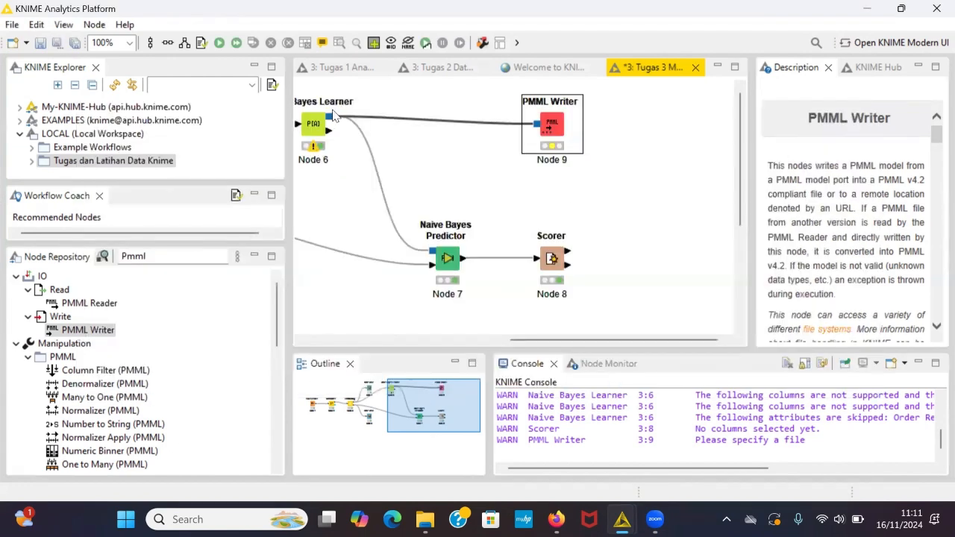
Step: Execute the PMML Writer connected to the Naive Bayes Learner and check its status
key(F7)
scroll(570, 135, left, 3)
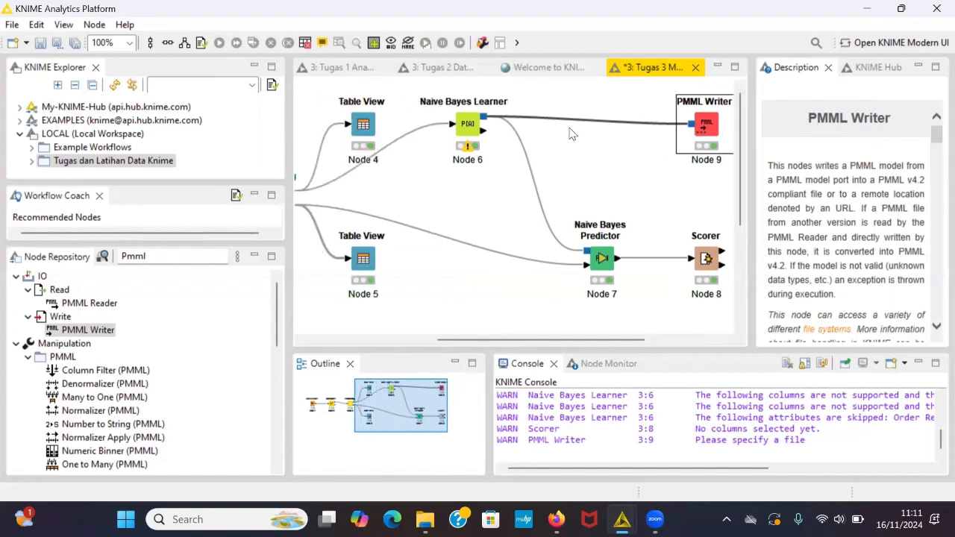
scroll(571, 135, right, 3)
scroll(569, 143, down, 2)
scroll(555, 143, up, 2)
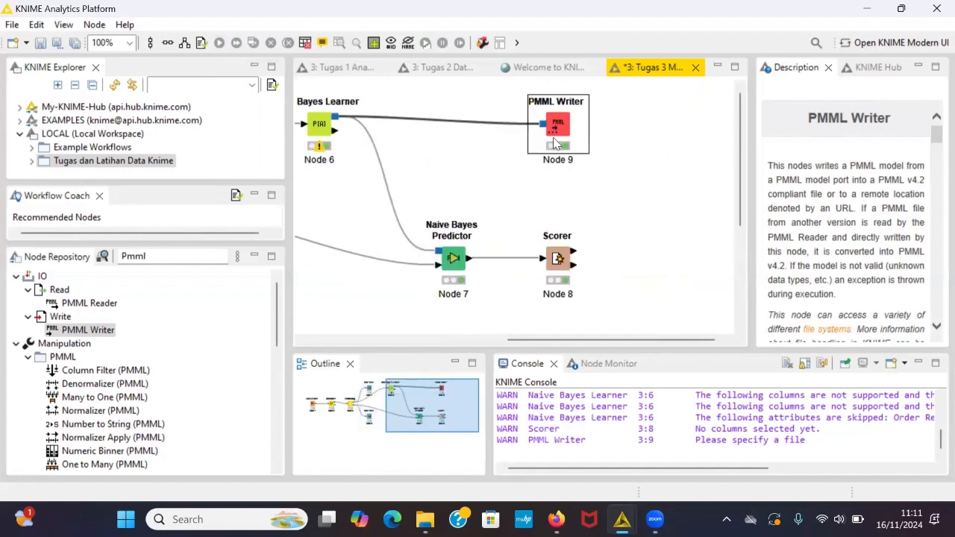
Step: Place a second PMML Writer node in the empty area below the first Excel Reader
scroll(556, 144, left, 8)
scroll(523, 214, down, 1)
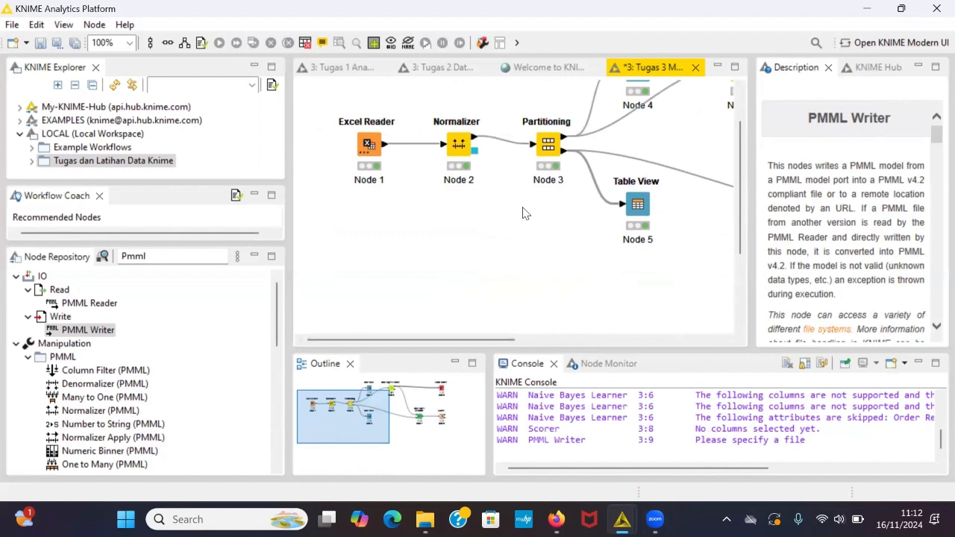
scroll(523, 214, down, 3)
scroll(430, 212, up, 3)
scroll(388, 220, down, 3)
scroll(467, 226, up, 2)
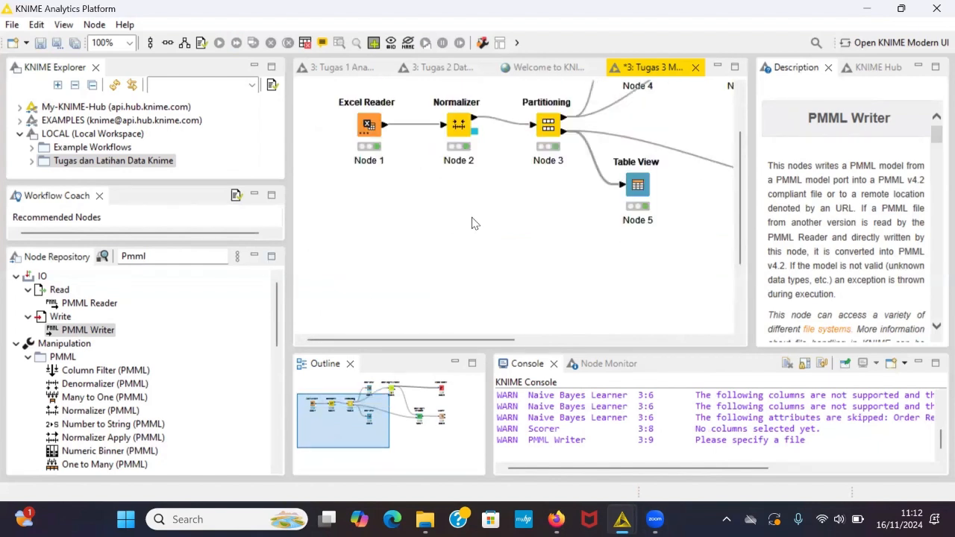
scroll(475, 222, right, 5)
scroll(471, 222, up, 2)
scroll(471, 223, left, 5)
scroll(472, 222, down, 4)
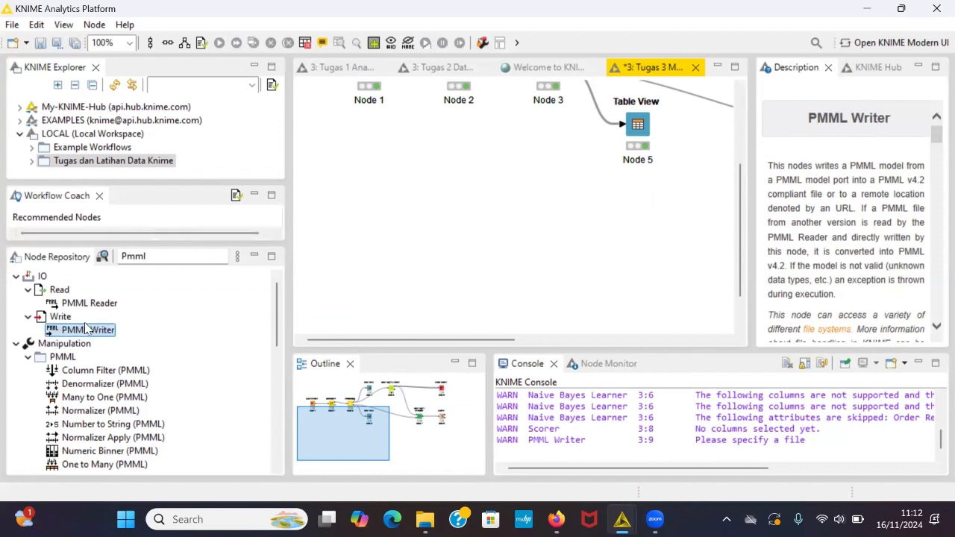
drag(88, 330, 355, 212)
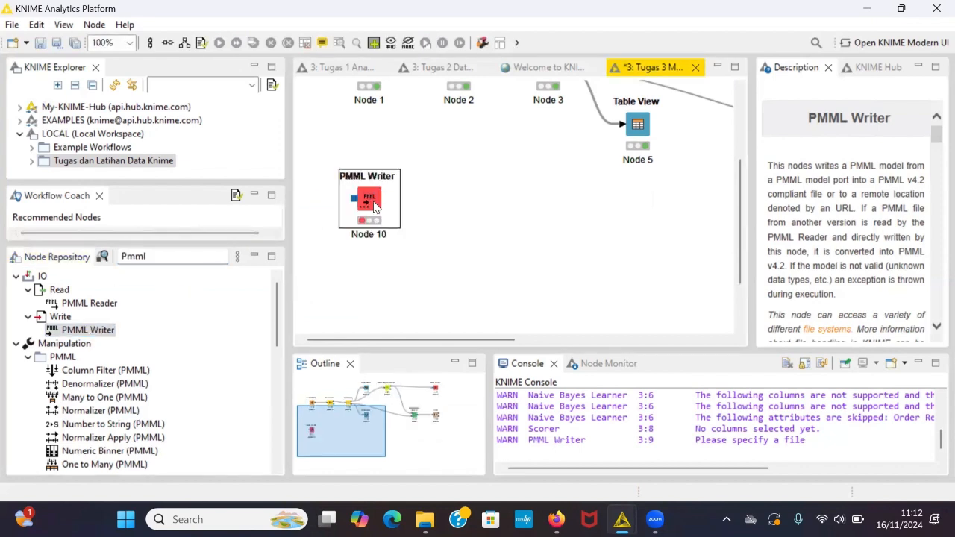
Step: Search the node repository for "excel" and place a second Excel Reader to the lower right of the new PMML Writer
click(162, 259)
key(BackSpace)
key(BackSpace)
key(BackSpace)
key(BackSpace)
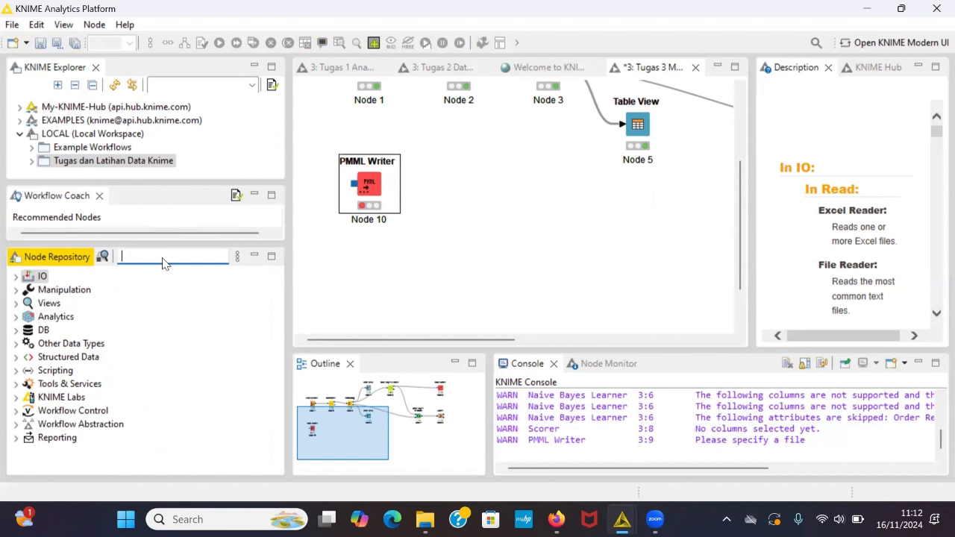
text(excel)
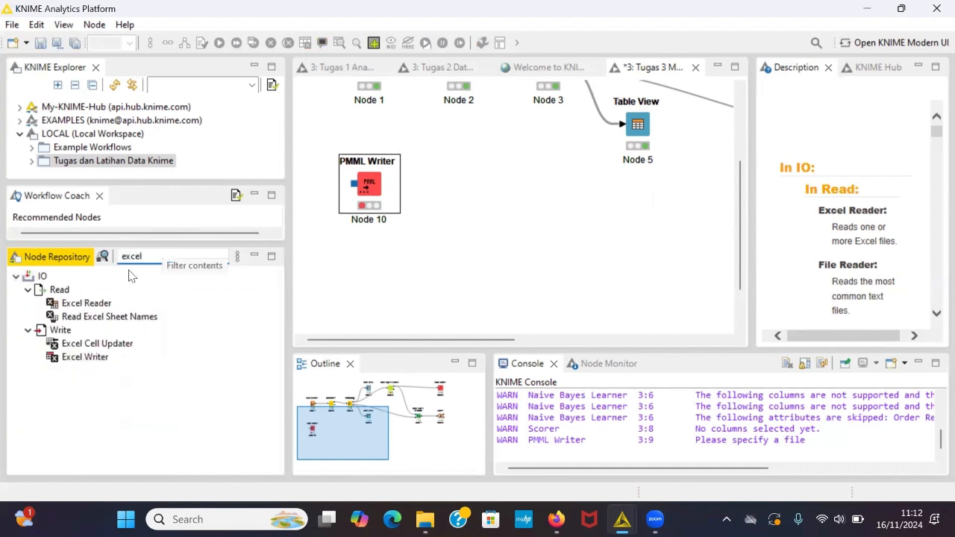
click(86, 303)
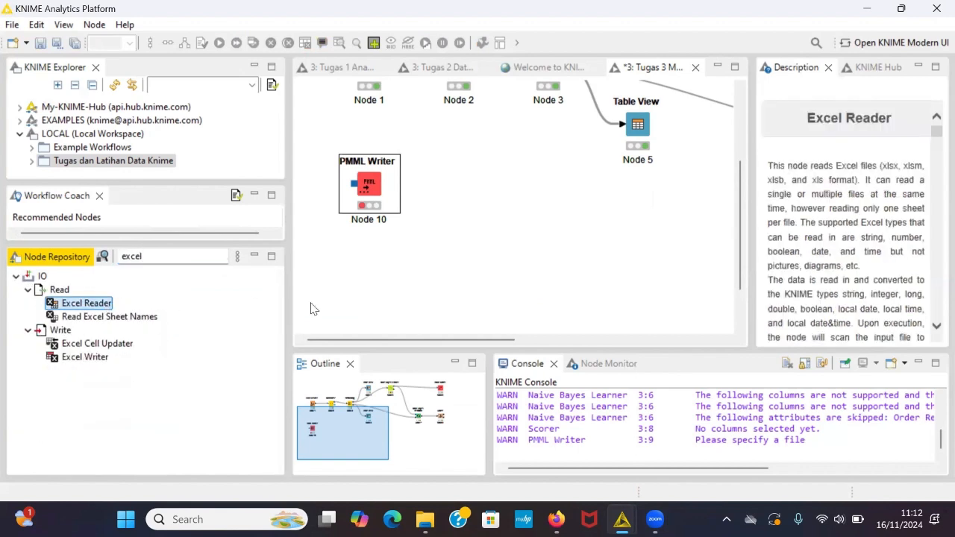
drag(84, 304, 472, 261)
scroll(472, 262, down, 2)
scroll(472, 262, right, 4)
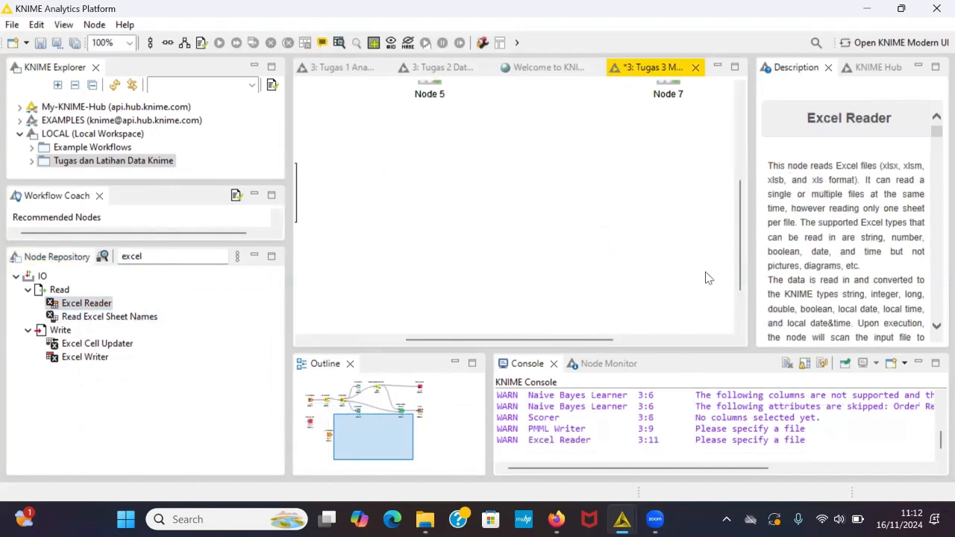
scroll(706, 277, left, 3)
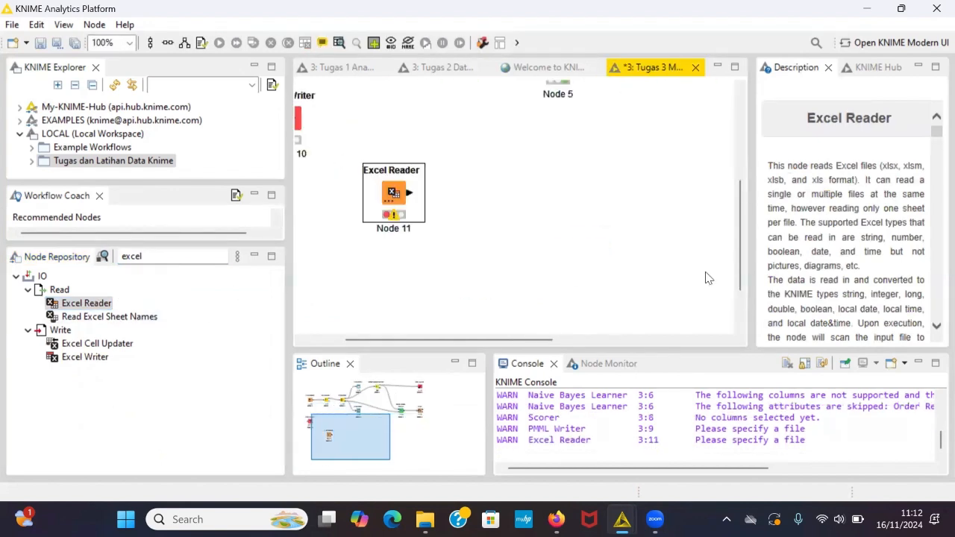
Step: Configure the new Excel Reader to read Prediksi Rentang Transaksi.xlsx relative to the current workflow data area
right_click(409, 193)
click(480, 123)
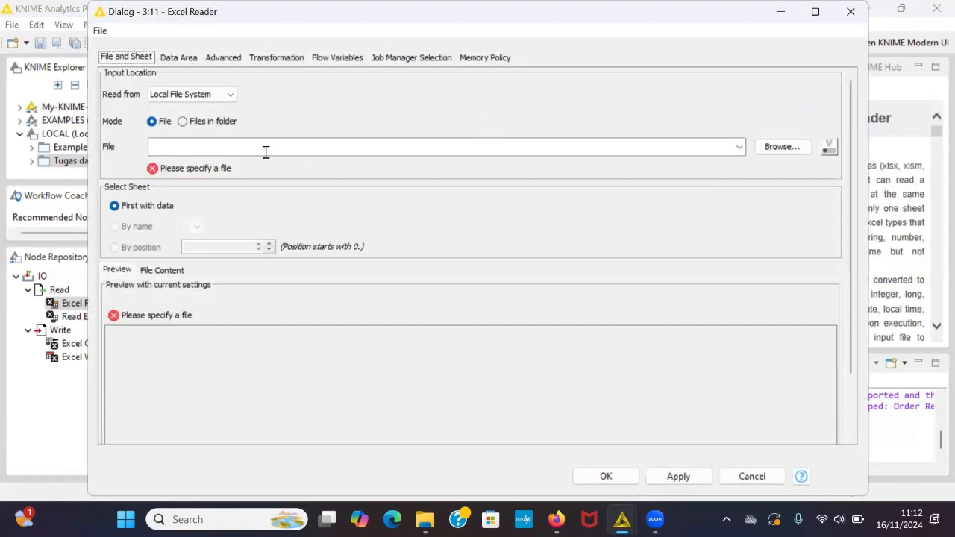
click(224, 97)
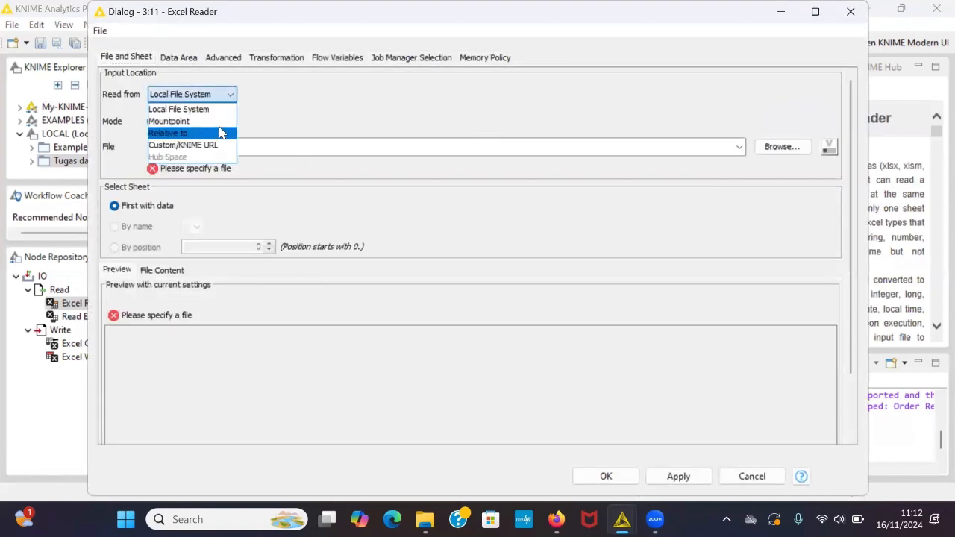
click(219, 133)
click(782, 148)
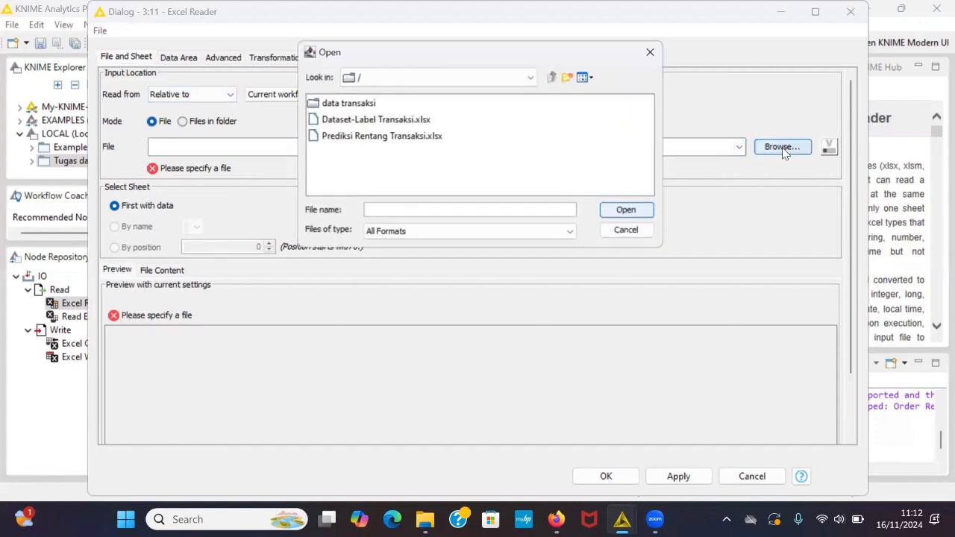
click(428, 139)
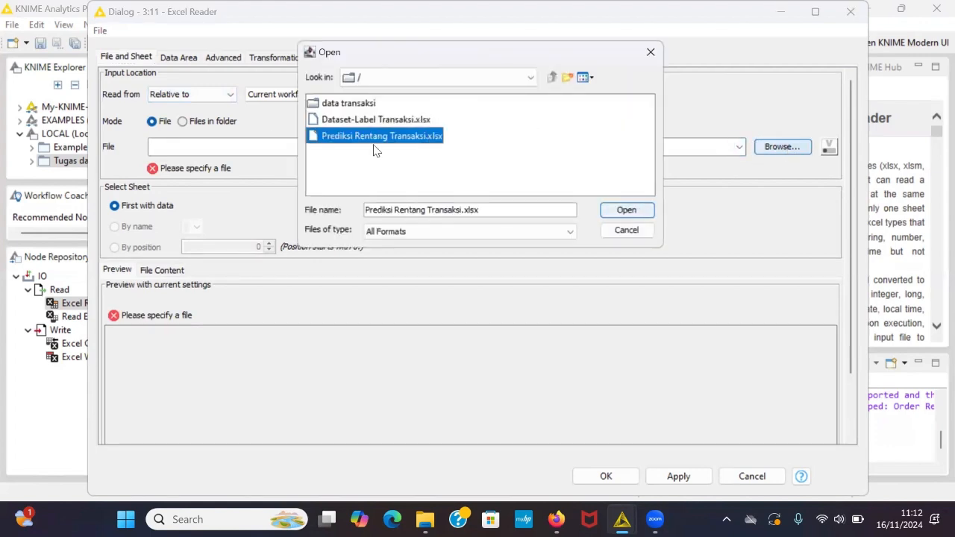
click(636, 210)
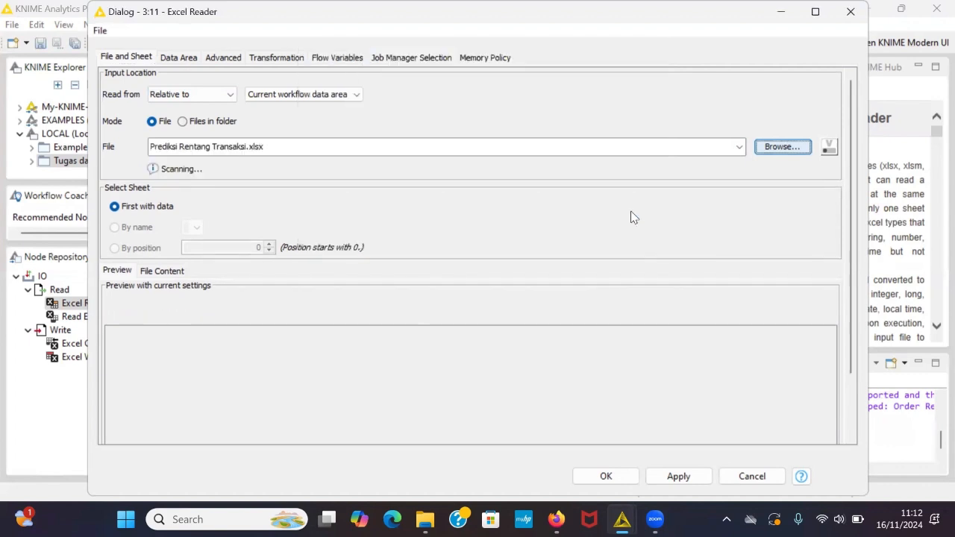
Step: Review the data preview, confirm the new Excel Reader's settings, and execute the node
scroll(499, 375, down, 8)
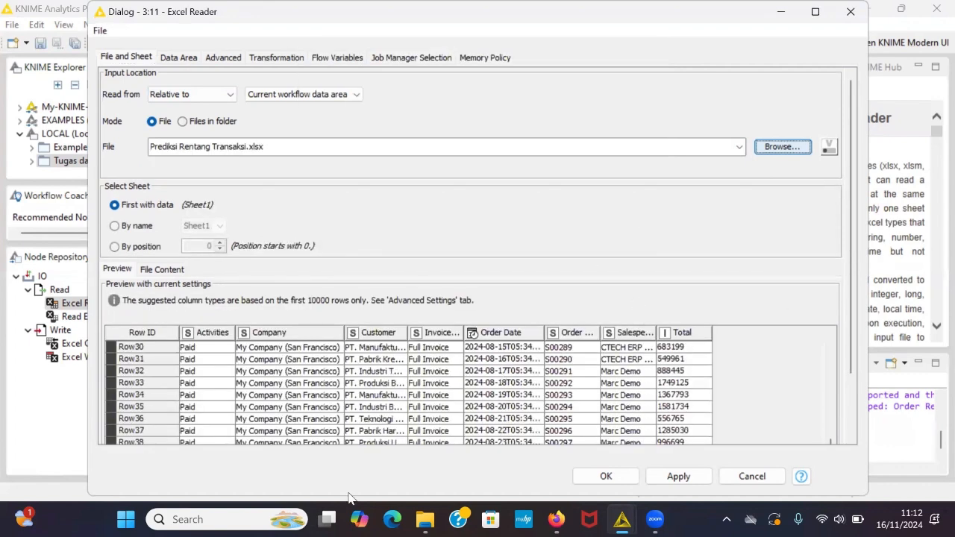
click(680, 478)
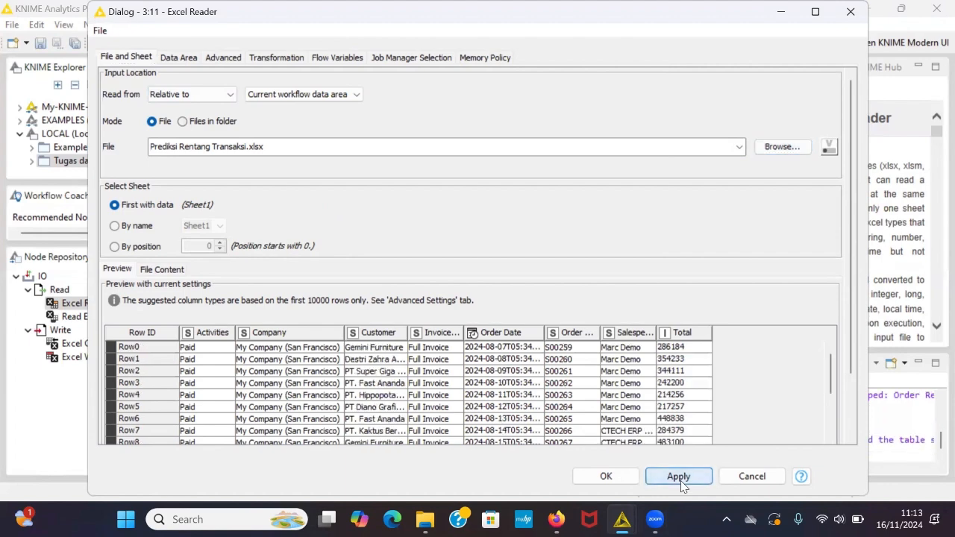
click(618, 484)
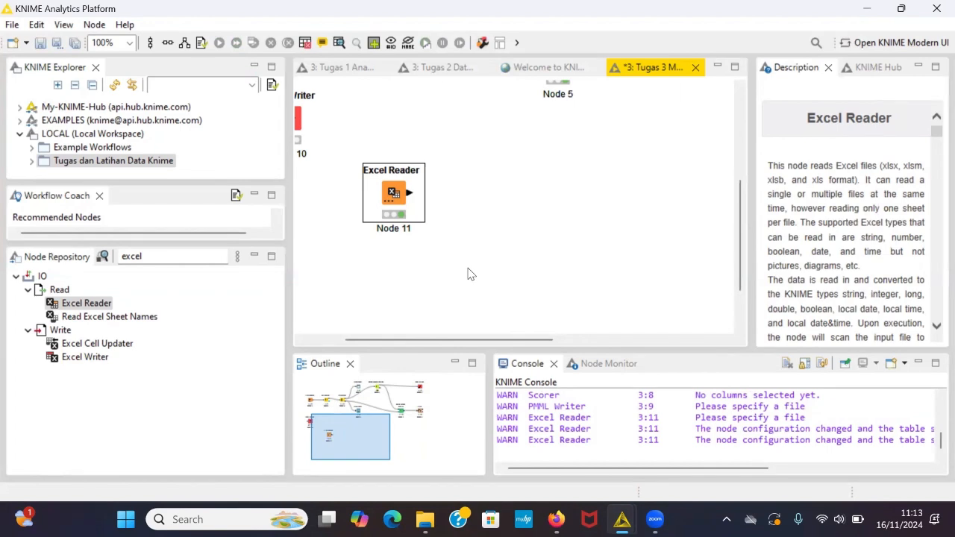
Step: Clear the "excel" search term from the node repository filter
scroll(482, 260, up, 3)
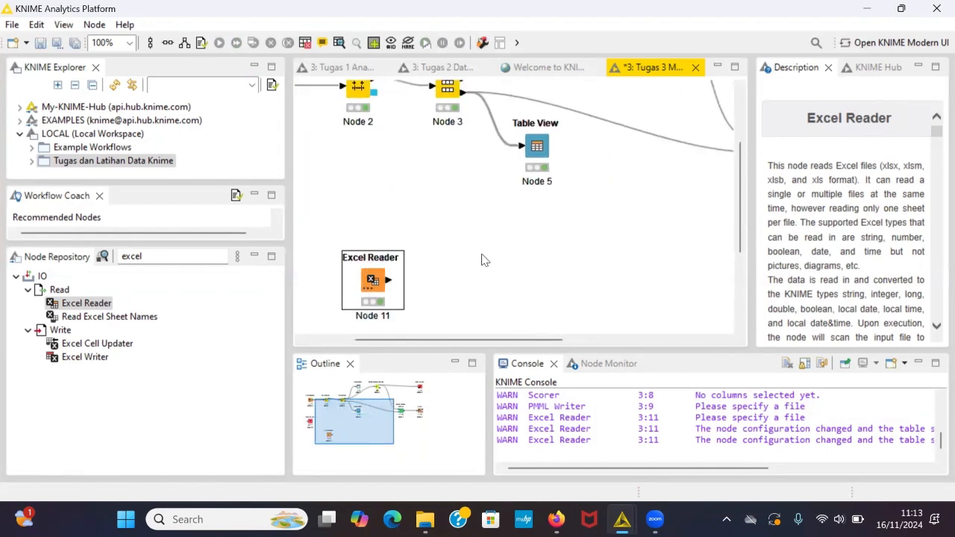
click(179, 259)
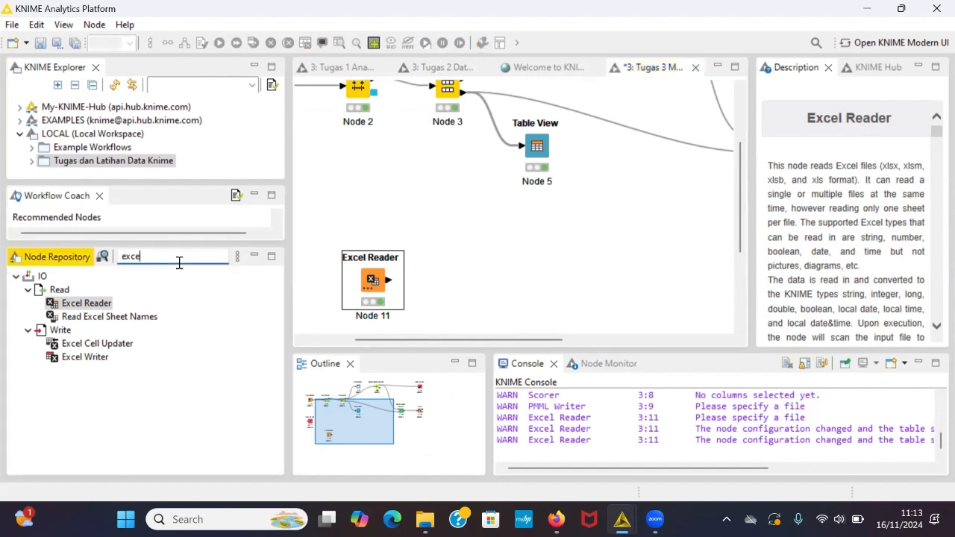
key(BackSpace)
key(BackSpace)
key(BackSpace)
key(BackSpace)
text(nirmal)
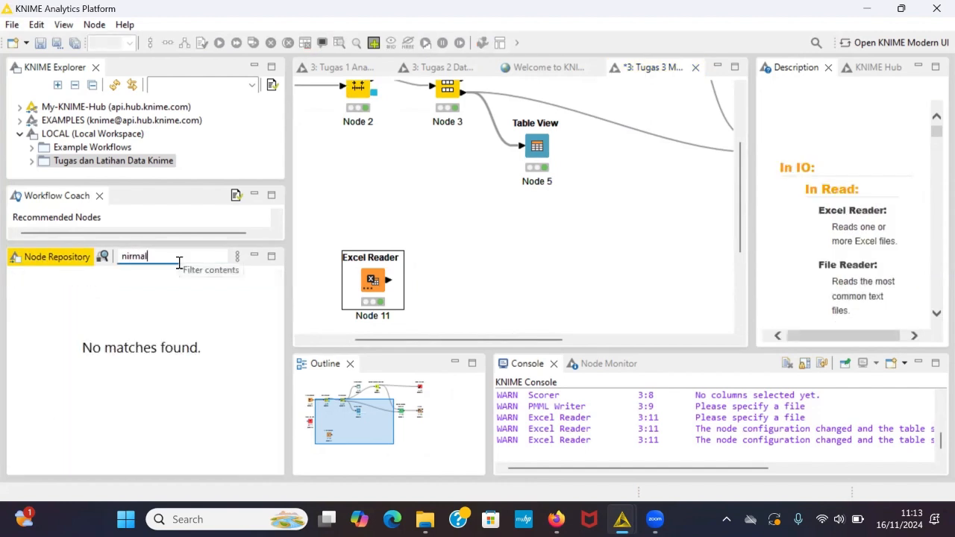
text(ize)
key(BackSpace)
key(BackSpace)
key(BackSpace)
key(BackSpace)
key(BackSpace)
key(BackSpace)
key(BackSpace)
key(BackSpace)
key(BackSpace)
Step: Search for "nor", place a Normalizer beside the new Excel Reader, and connect the reader's output to it
text(nor)
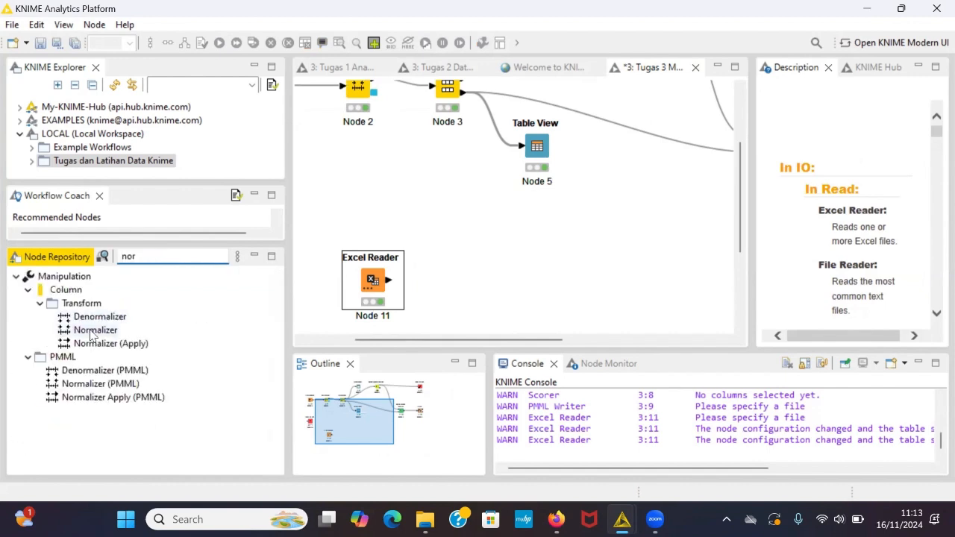
drag(95, 329, 475, 286)
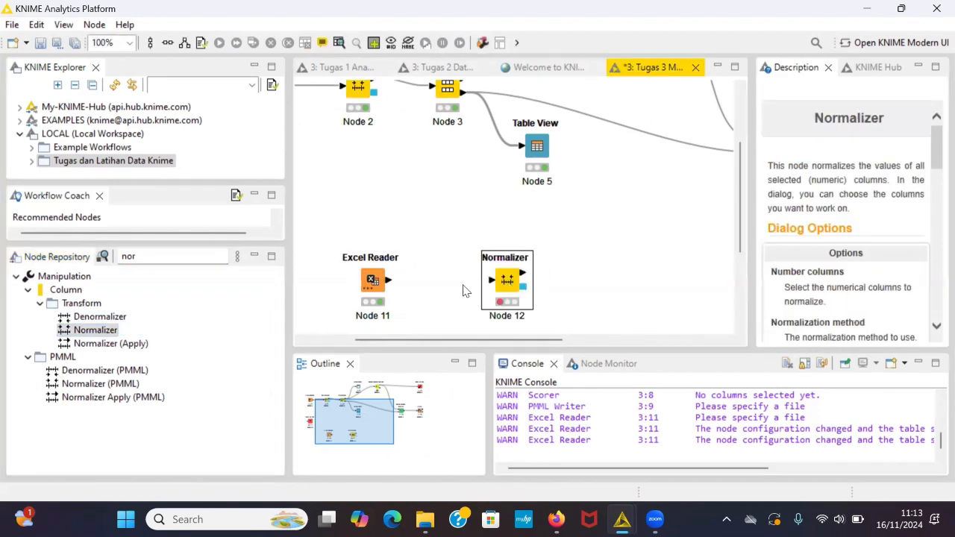
scroll(462, 291, down, 1)
drag(514, 256, 485, 256)
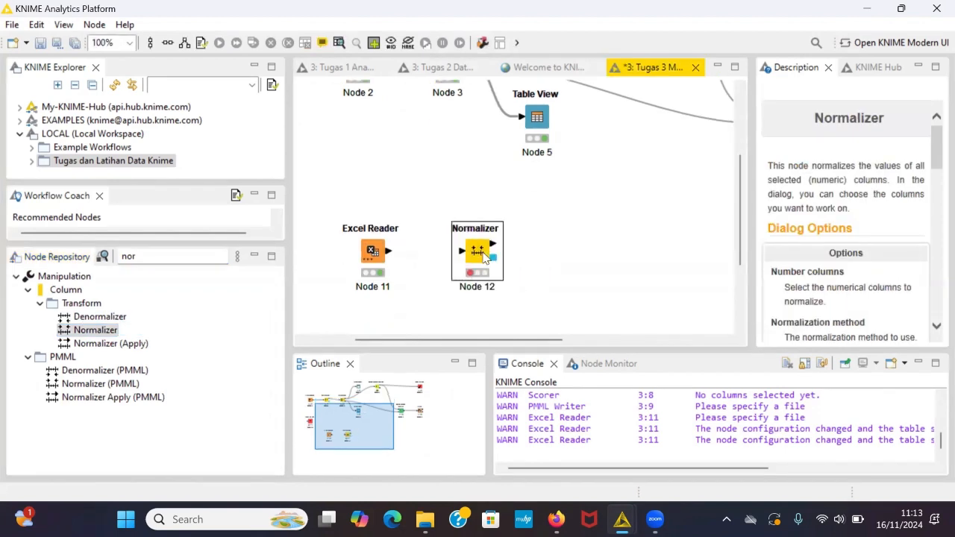
drag(389, 251, 462, 251)
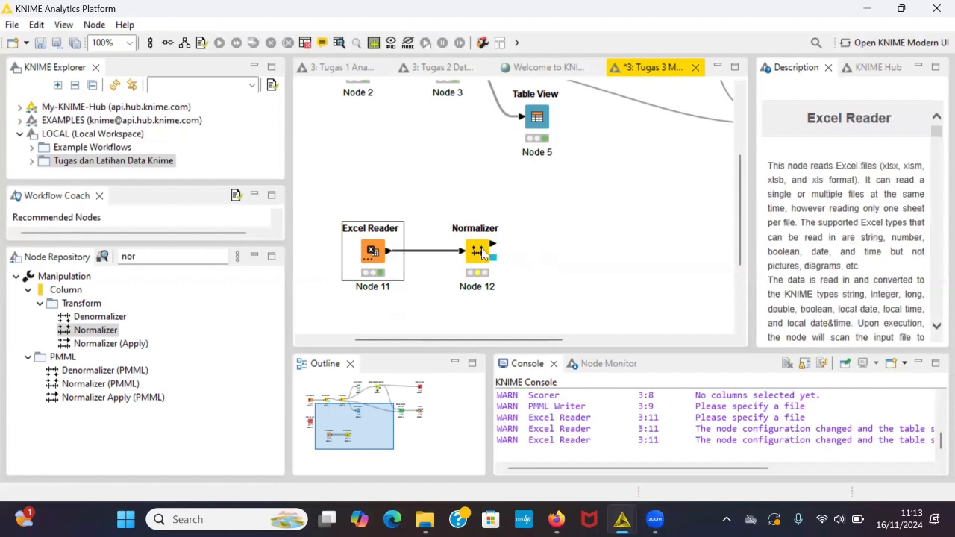
Step: Configure the Normalizer for Min-max scaling of the Total column from 0 to 1 and execute the node
click(483, 253)
right_click(483, 254)
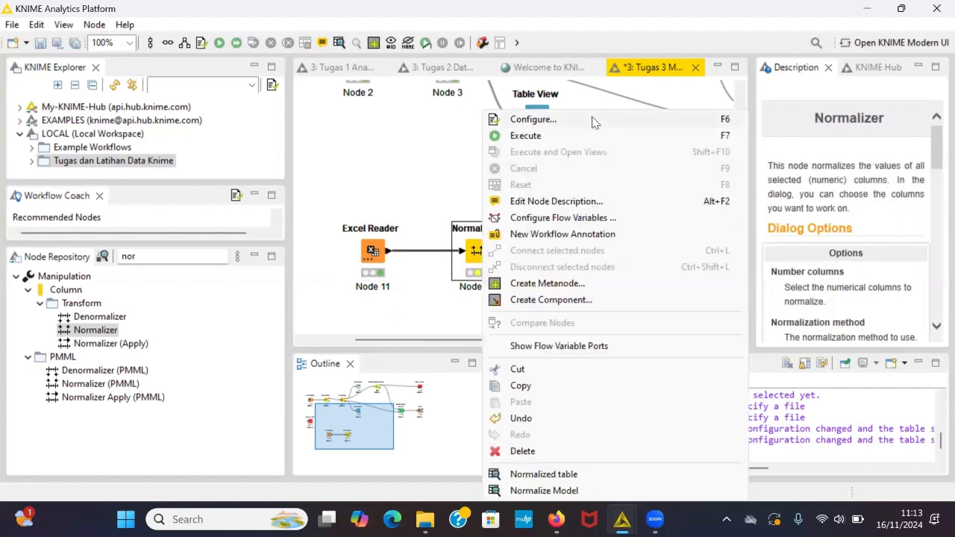
click(595, 120)
scroll(479, 315, down, 1)
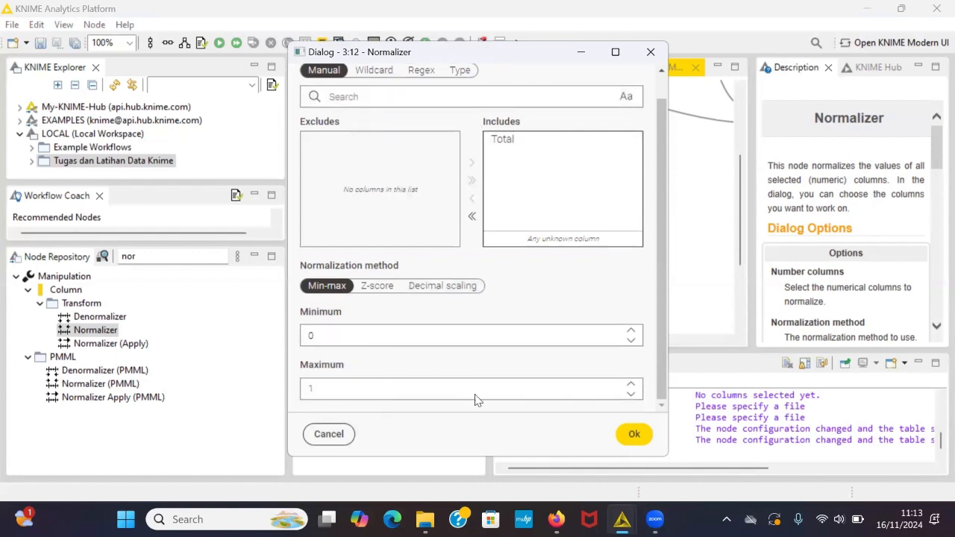
click(634, 434)
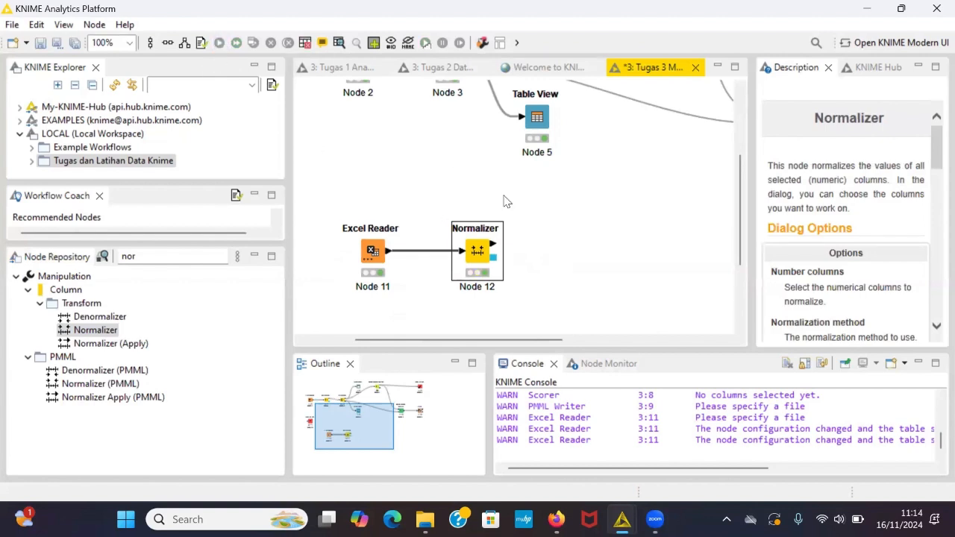
Step: Open the Normalizer's output table, examine the scaled values in the Total column, and close the table
scroll(519, 220, right, 1)
scroll(519, 220, up, 1)
scroll(518, 218, down, 2)
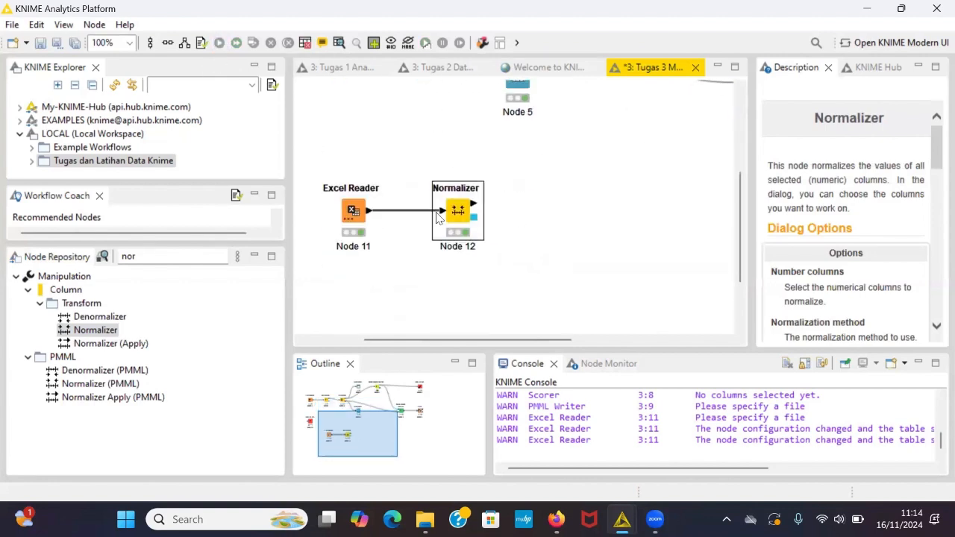
click(338, 42)
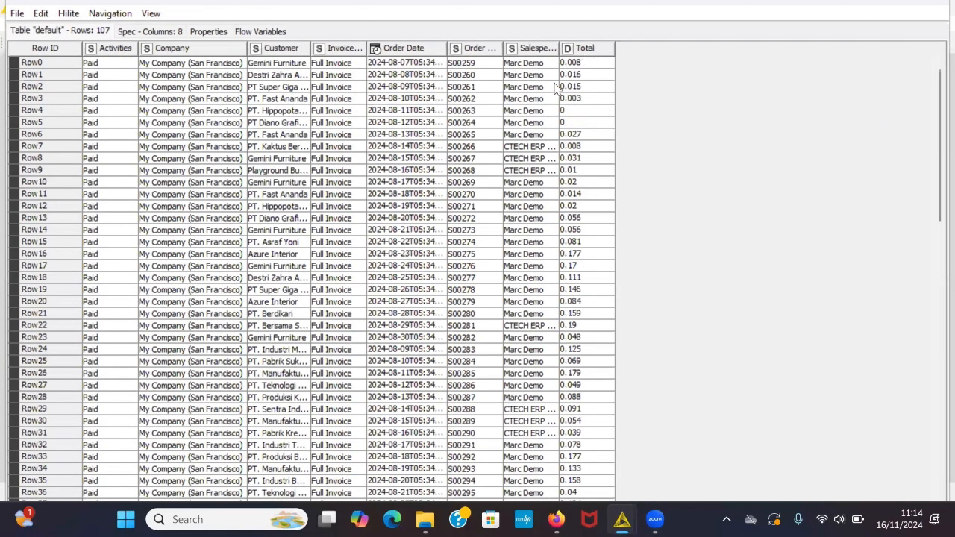
scroll(564, 165, down, 7)
scroll(560, 269, down, 2)
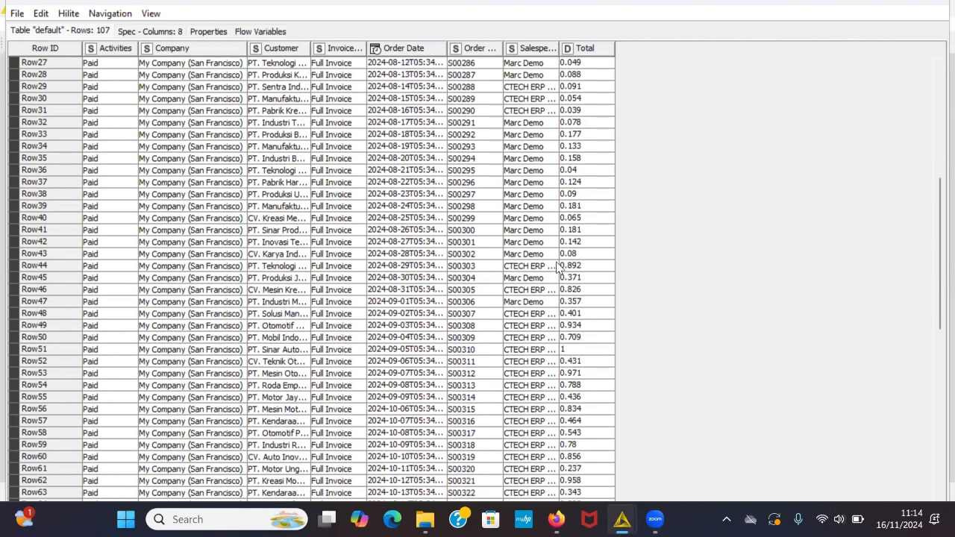
click(894, 6)
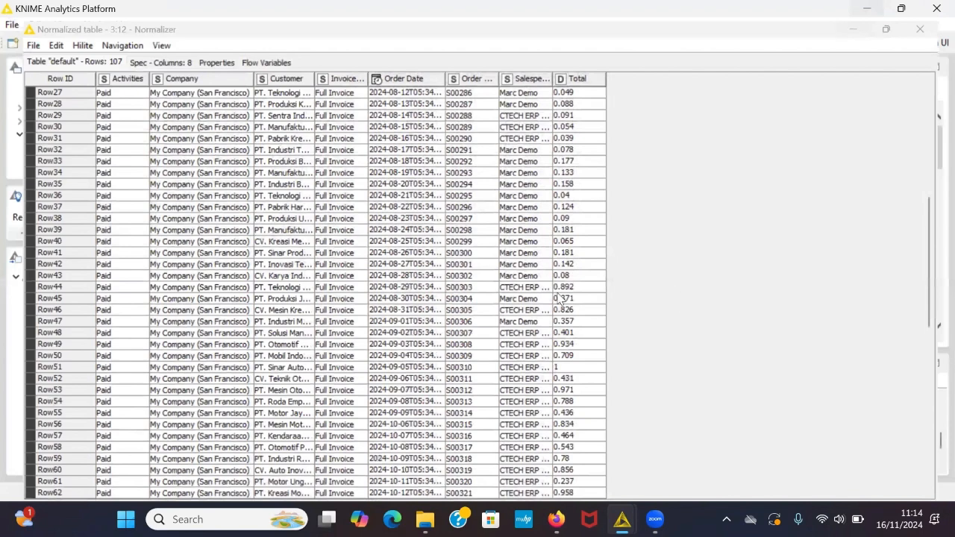
Step: Search the node repository for "naive" and add a Naive Bayes Predictor beside the new Normalizer
scroll(580, 251, up, 1)
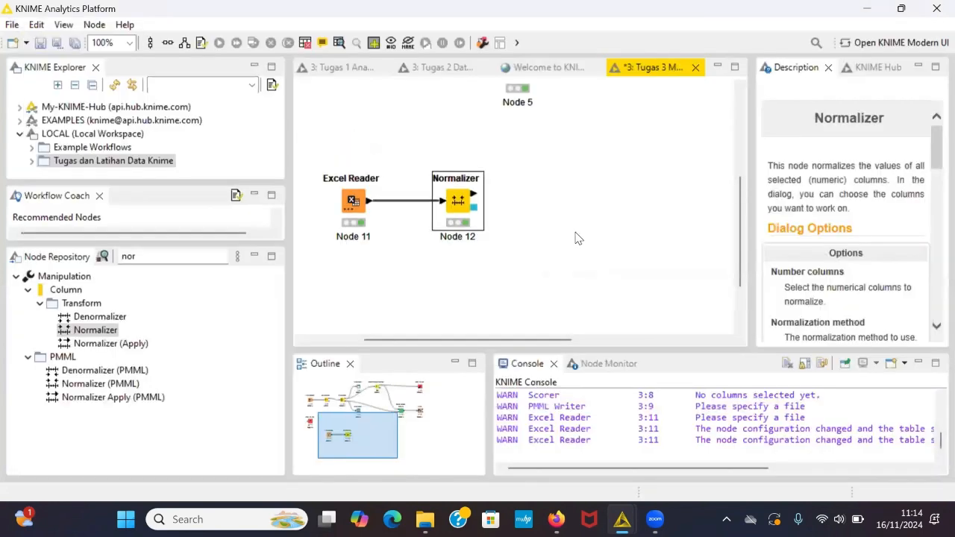
scroll(518, 223, up, 2)
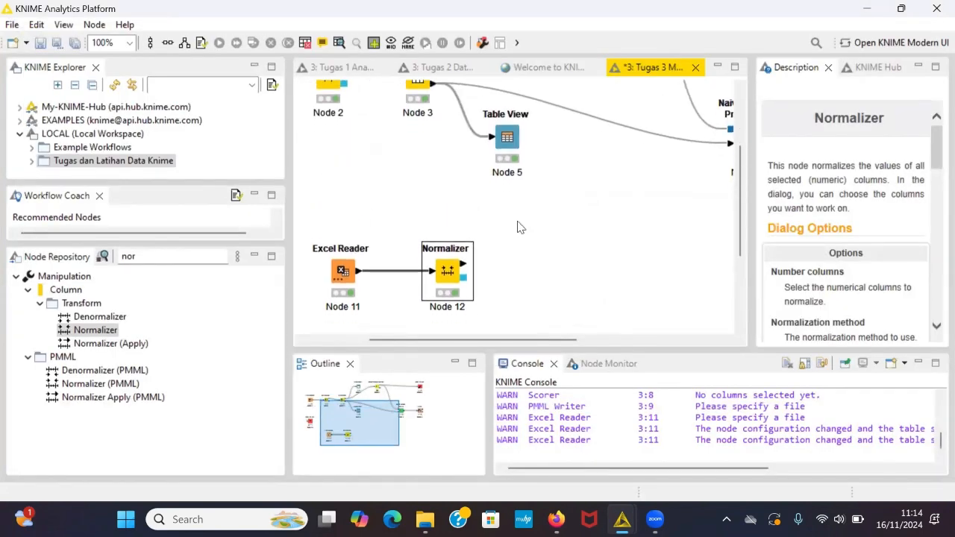
click(157, 256)
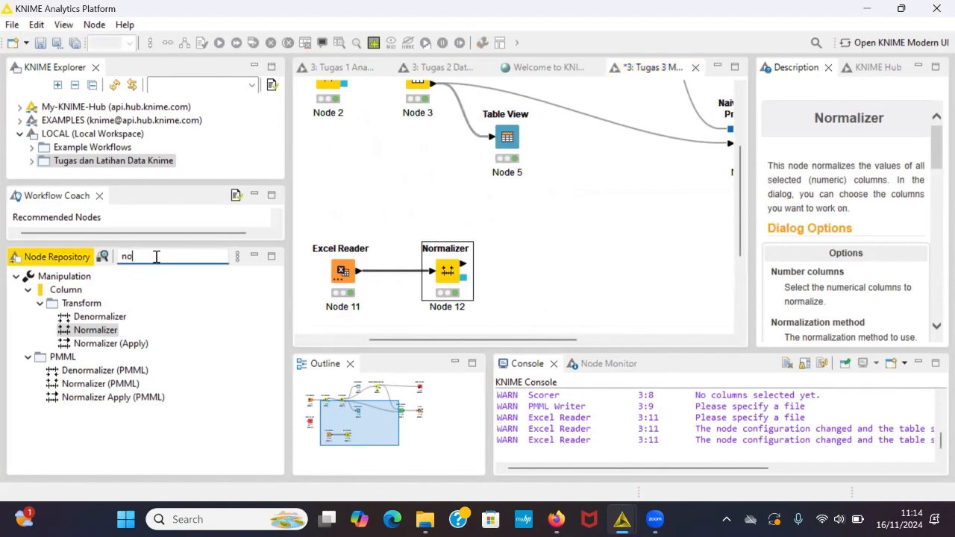
key(BackSpace)
key(BackSpace)
text(naives)
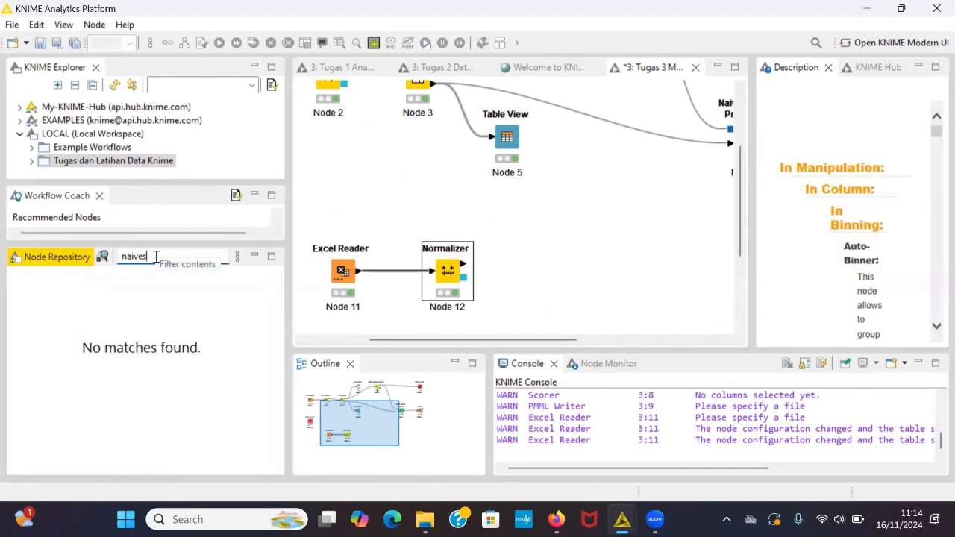
key(BackSpace)
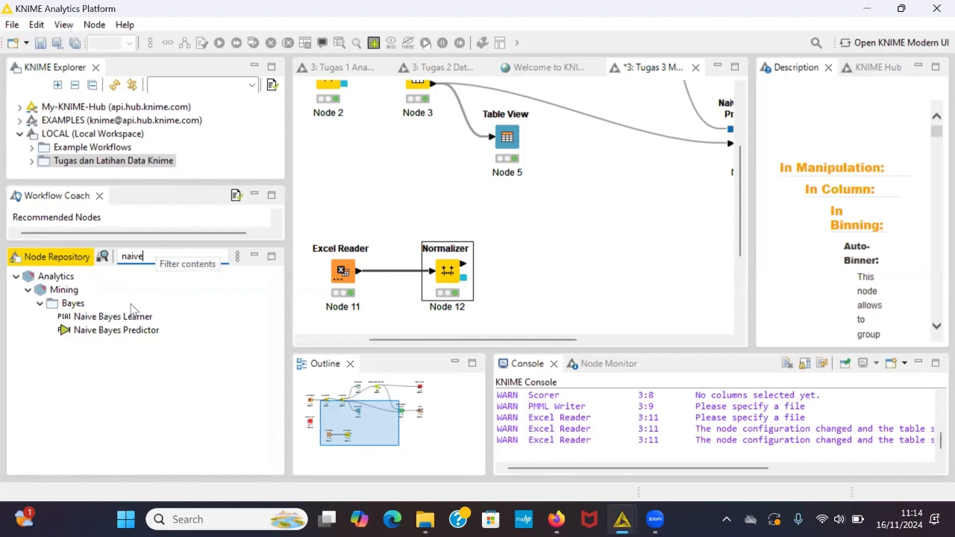
drag(94, 337, 579, 249)
scroll(579, 248, down, 3)
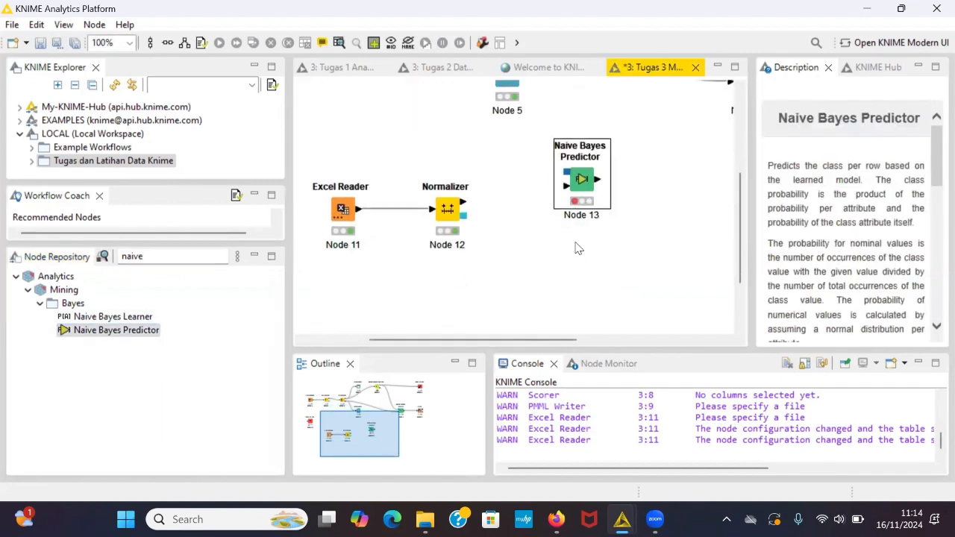
Step: Line up the new Excel Reader and Normalizer below the unconnected PMML Writer, with the Naive Bayes Predictor moved closer to them
drag(451, 217, 451, 247)
click(337, 217)
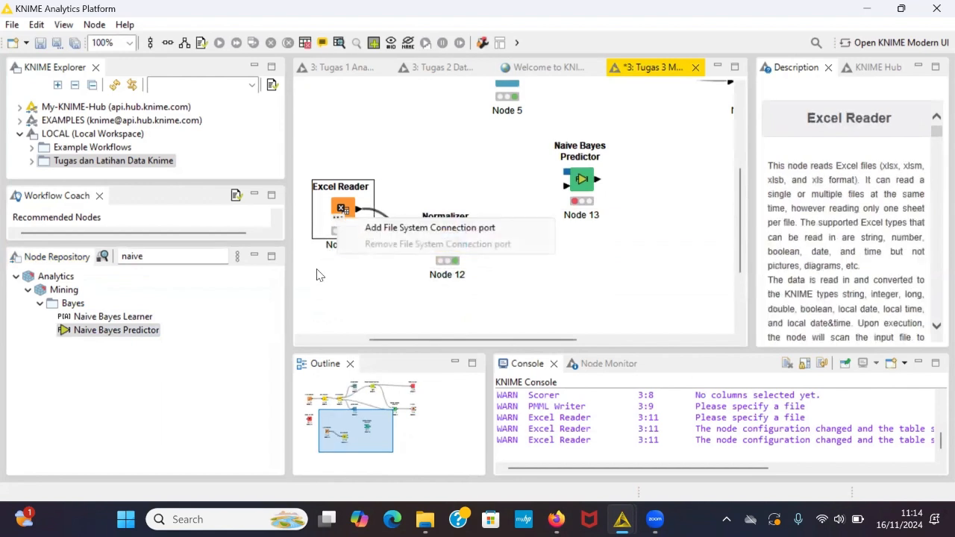
click(337, 216)
drag(335, 228, 334, 287)
scroll(328, 285, left, 5)
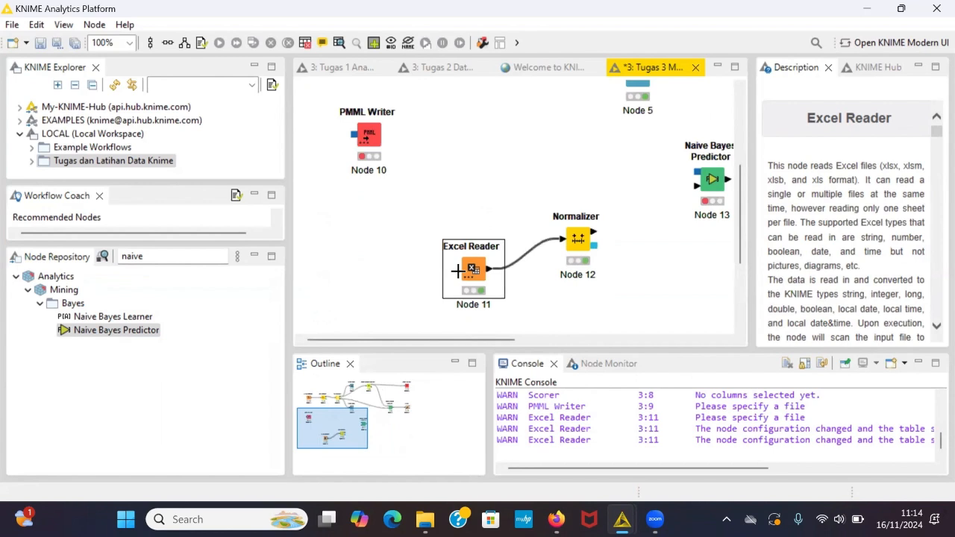
drag(457, 272, 411, 256)
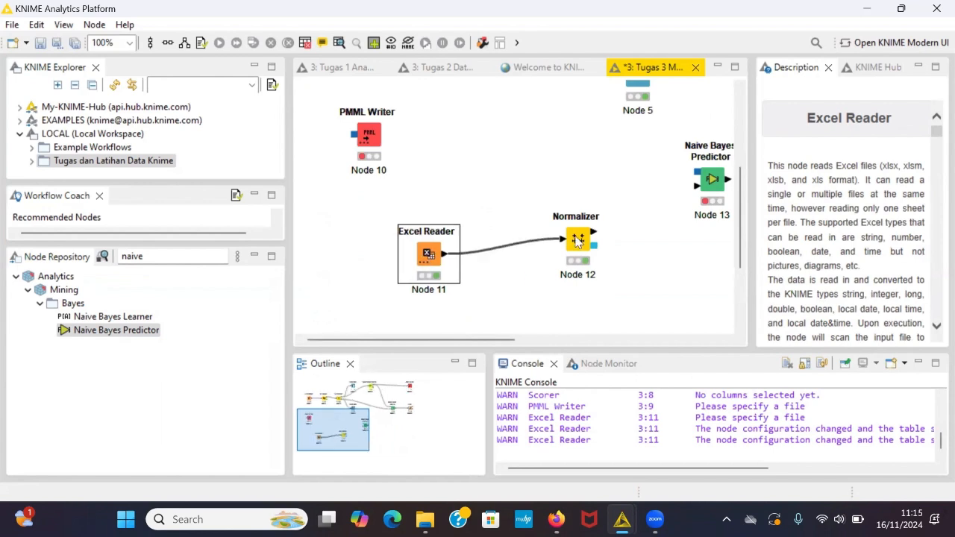
drag(577, 241, 572, 271)
scroll(571, 271, right, 3)
scroll(572, 271, left, 2)
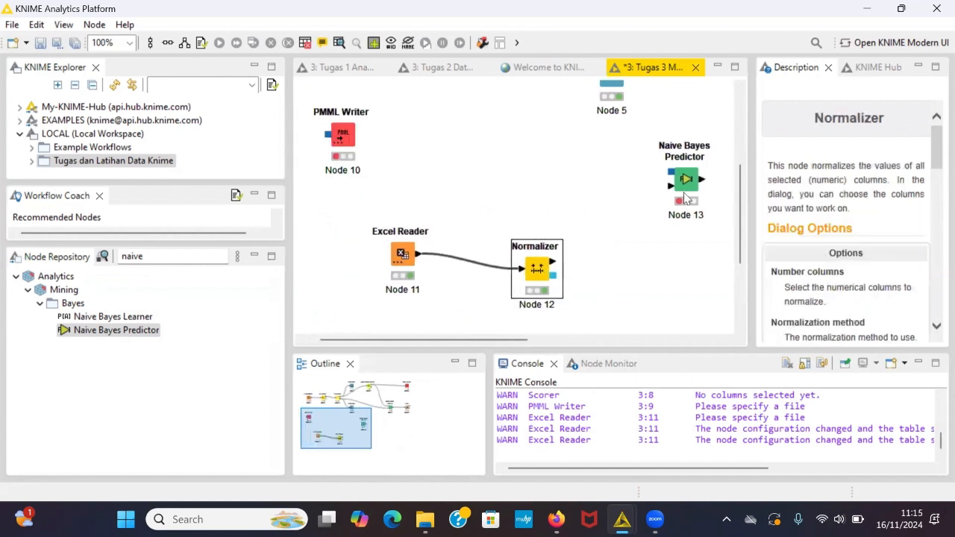
drag(690, 179, 600, 194)
click(536, 272)
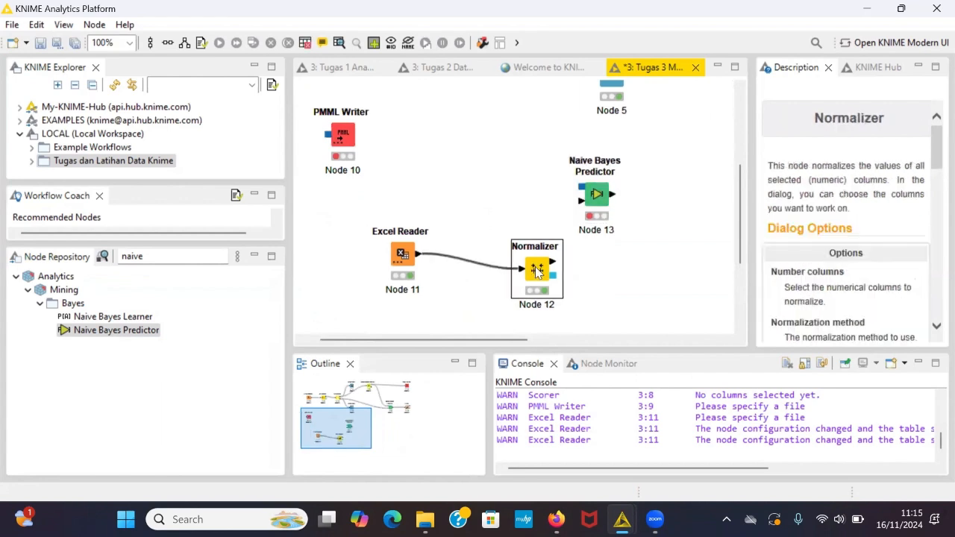
drag(536, 272, 482, 259)
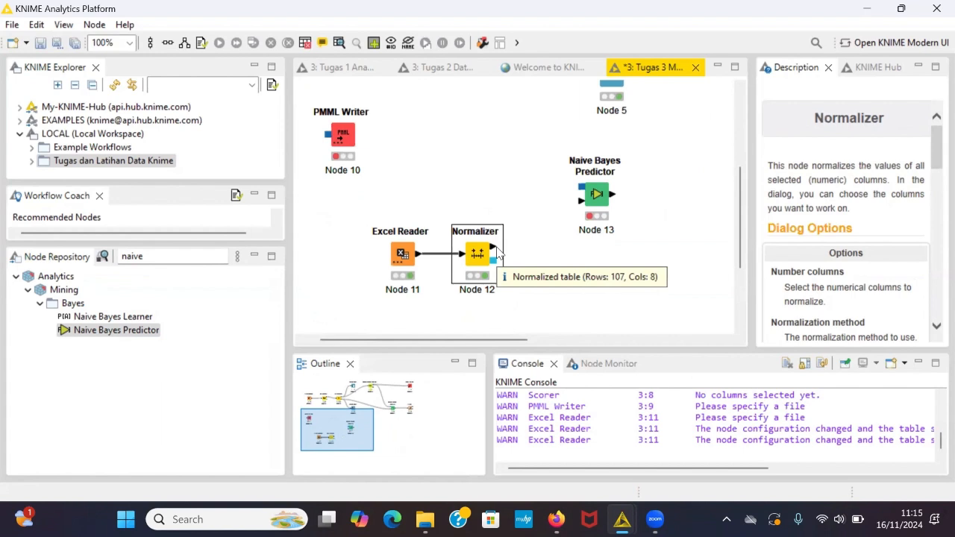
Step: Connect the Normalizer's normalized table output to the Naive Bayes Predictor's data input and shift the predictor nearer to the Normalizer
drag(494, 252, 583, 195)
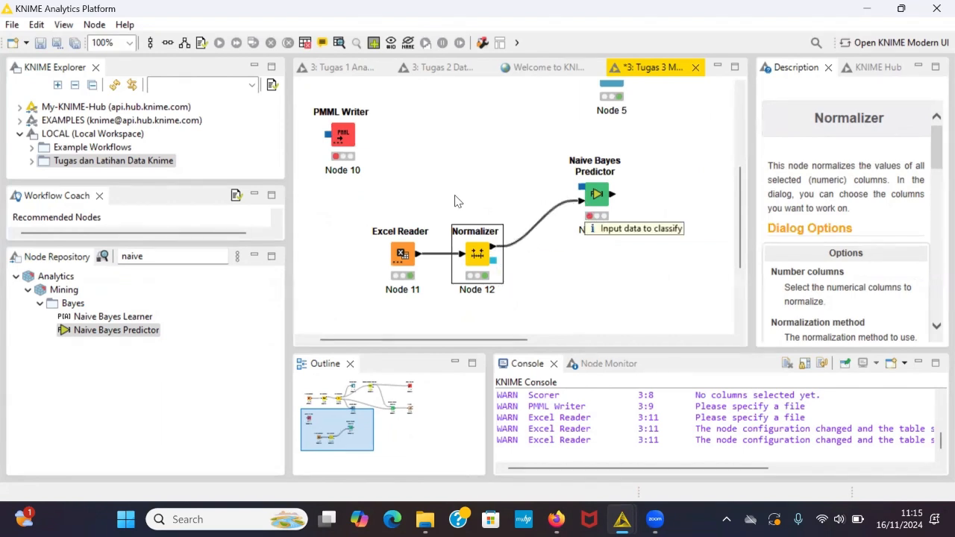
click(329, 142)
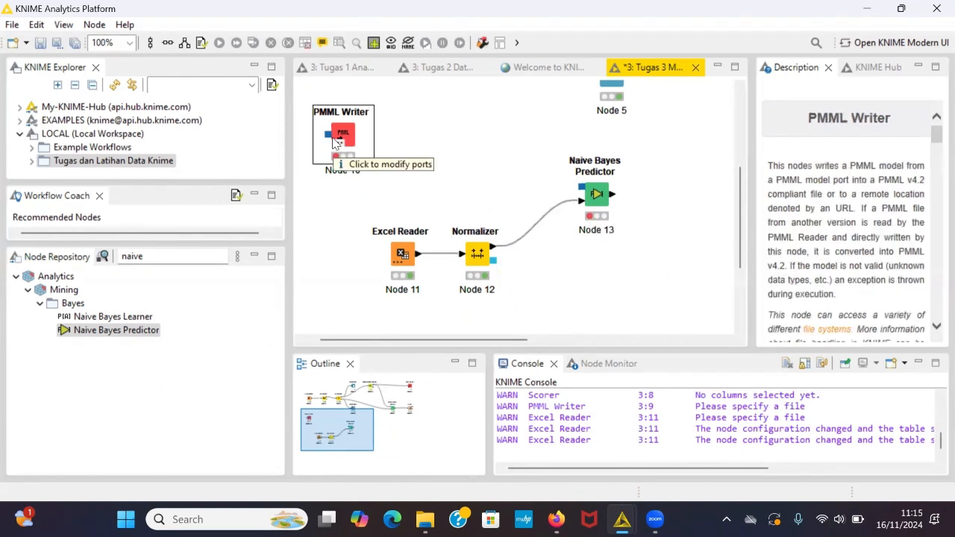
scroll(565, 233, up, 1)
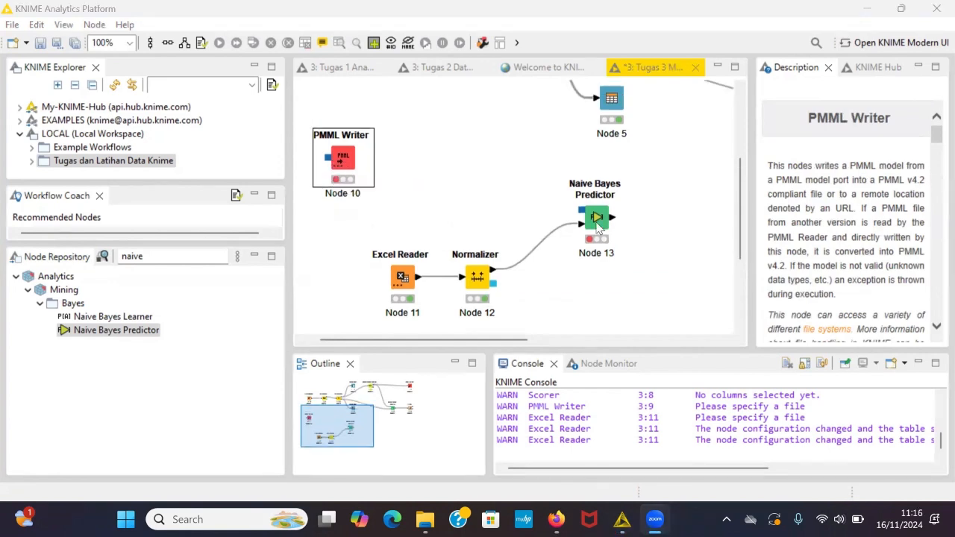
drag(597, 229, 581, 245)
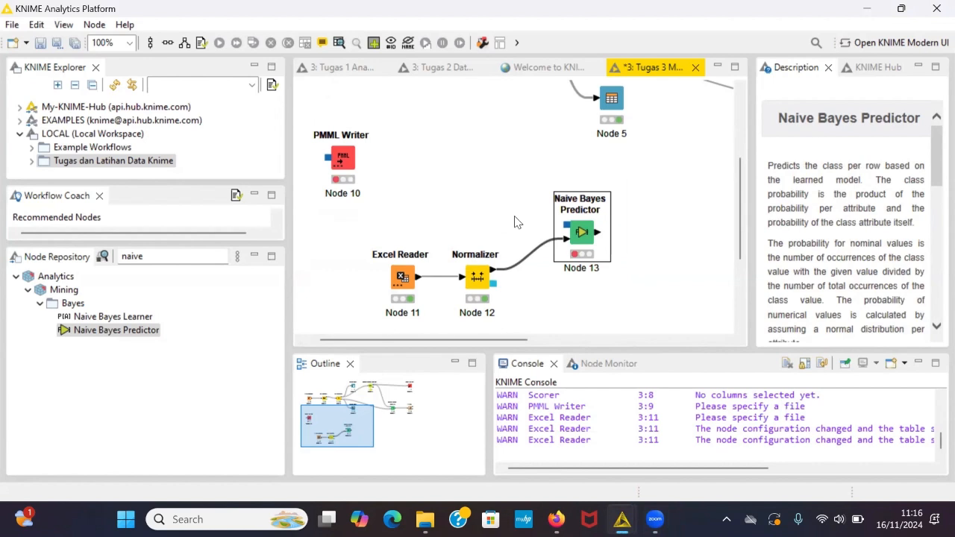
Step: Open the unconnected PMML Writer's configuration and set its output location relative to the current workflow data area
click(336, 165)
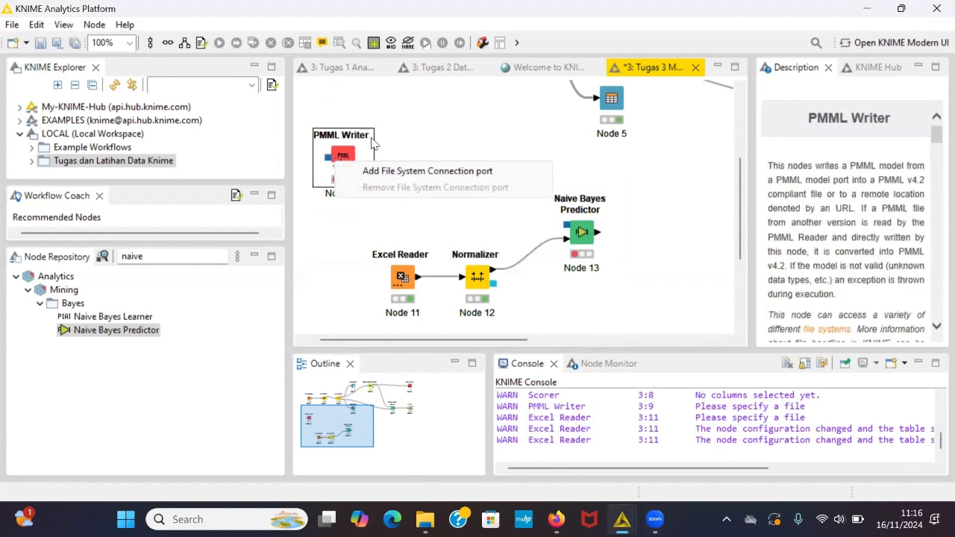
click(330, 163)
right_click(330, 163)
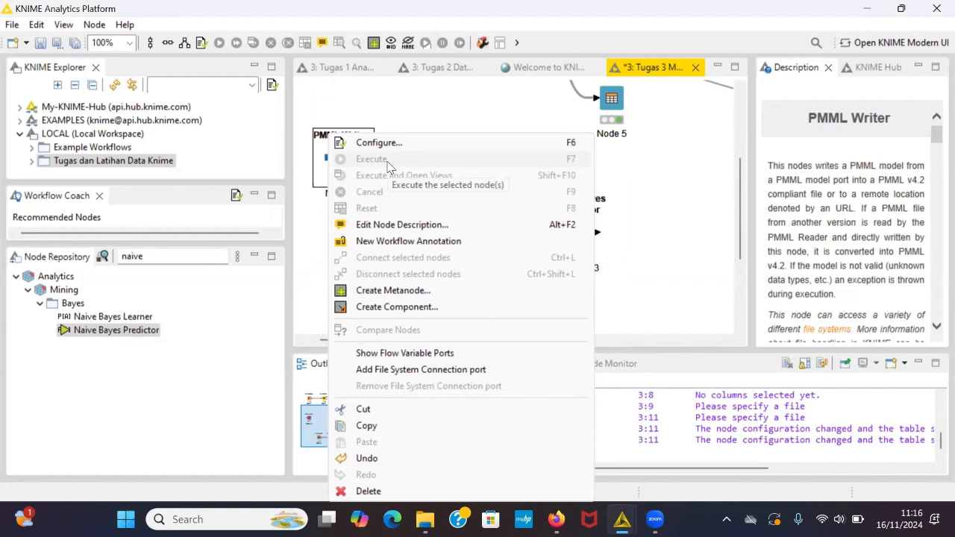
click(458, 149)
click(192, 194)
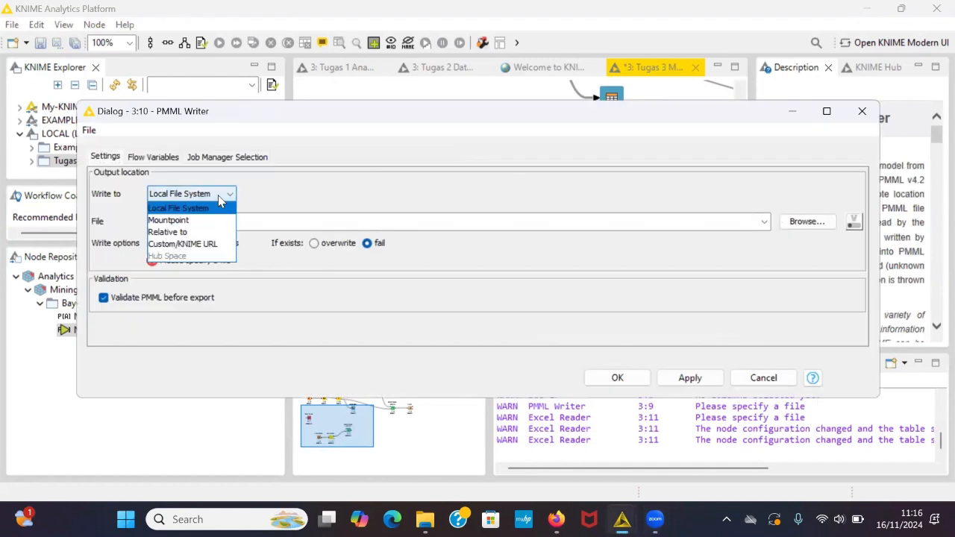
click(176, 226)
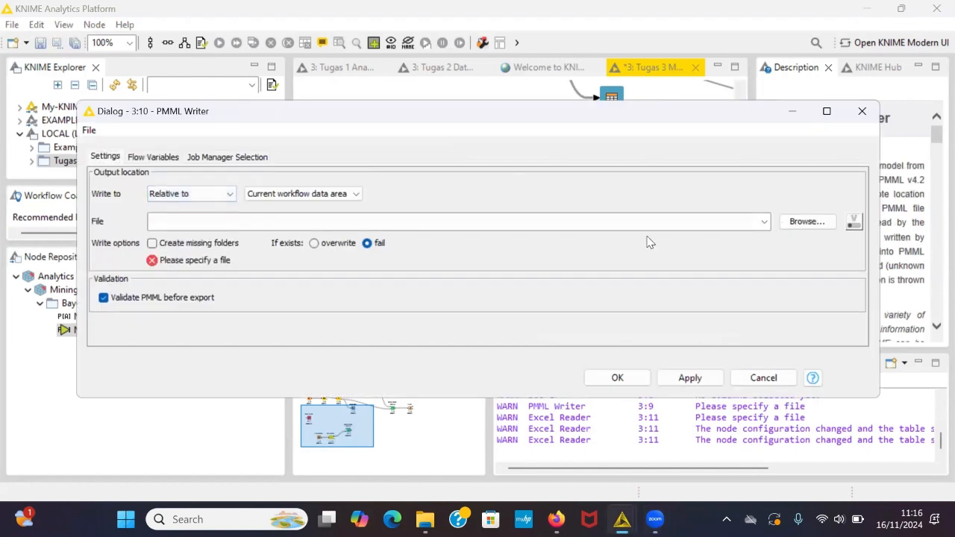
Step: Choose Pmml datase label transaksi.pmml in the data transaksi folder as the PMML Writer's output file
click(811, 222)
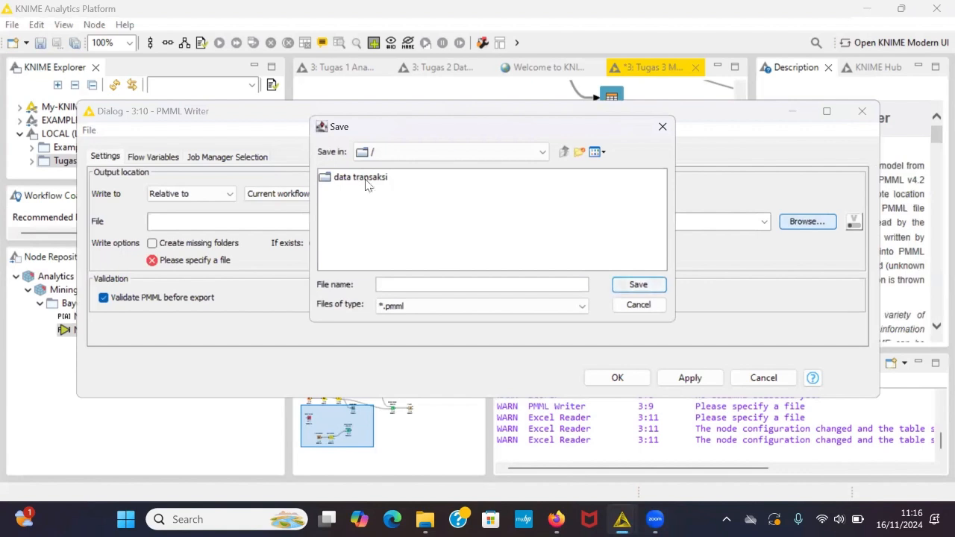
click(355, 182)
click(638, 285)
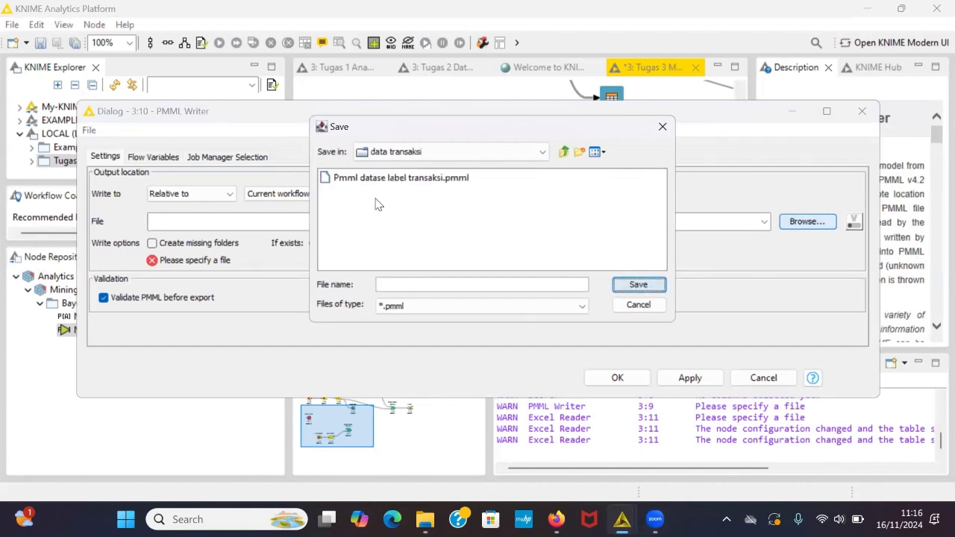
click(385, 179)
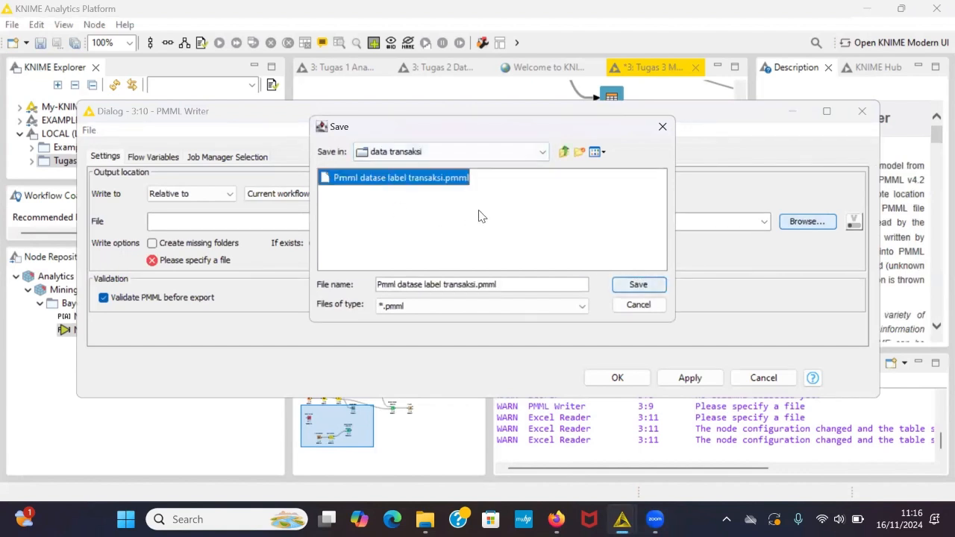
click(636, 285)
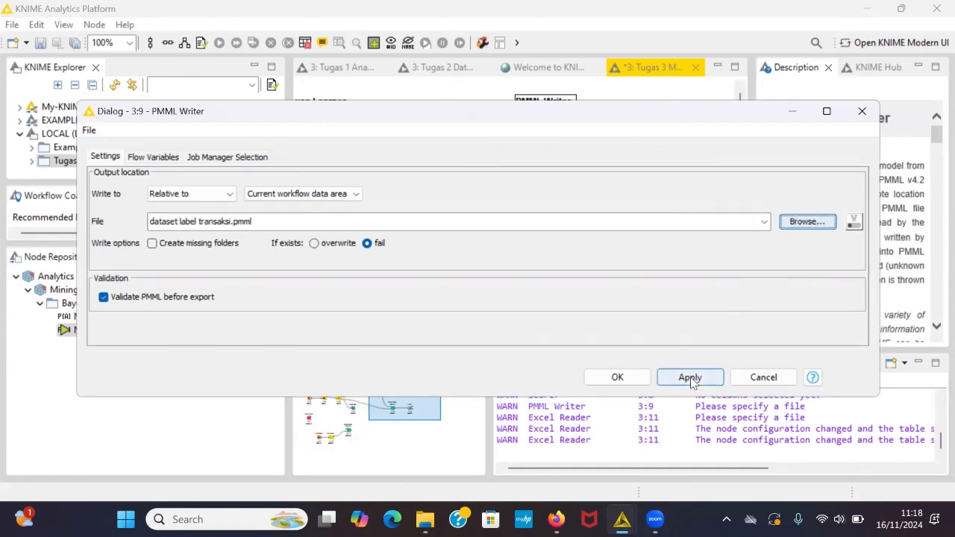
click(690, 379)
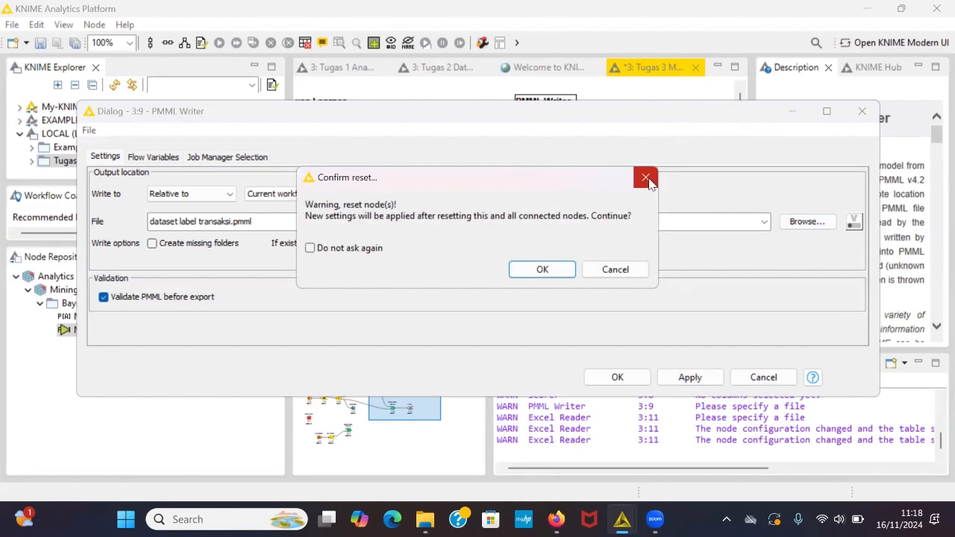
click(646, 178)
click(759, 380)
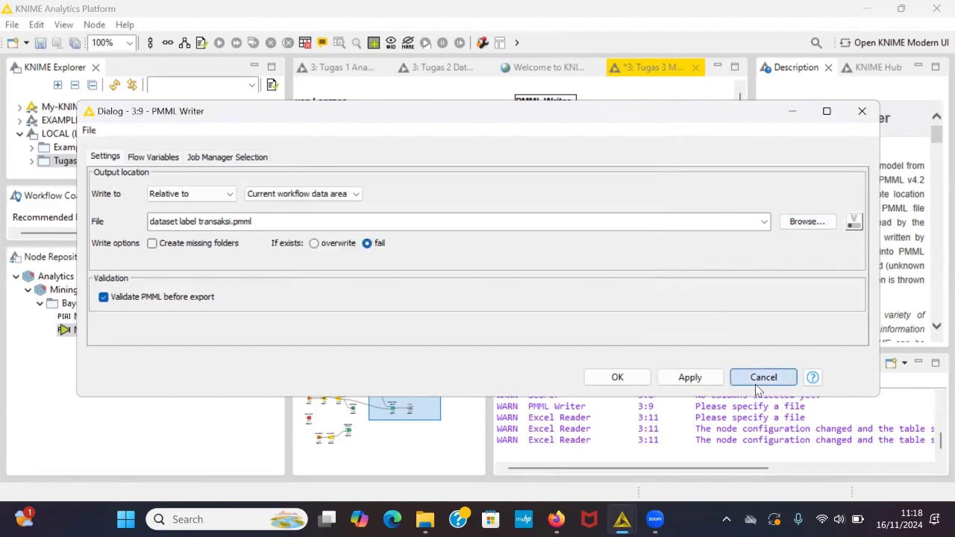
Step: Delete the unconnected PMML Writer node above the new Excel Reader and Normalizer
drag(565, 341, 358, 341)
scroll(367, 224, down, 3)
click(367, 200)
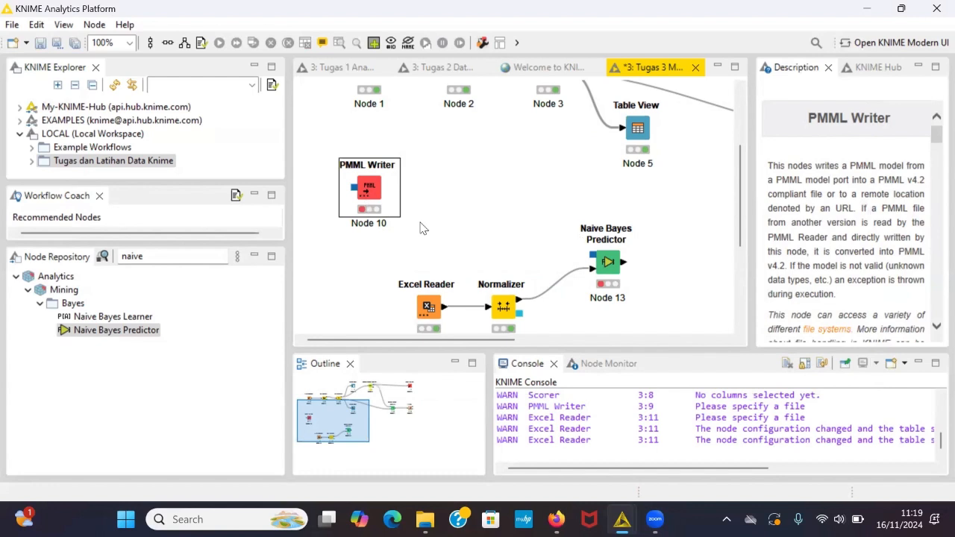
right_click(378, 192)
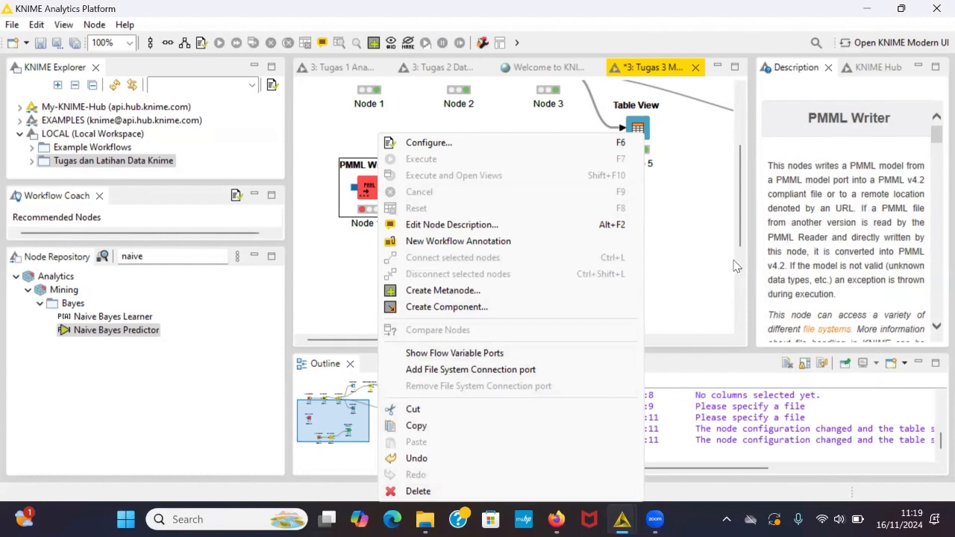
click(442, 491)
click(550, 264)
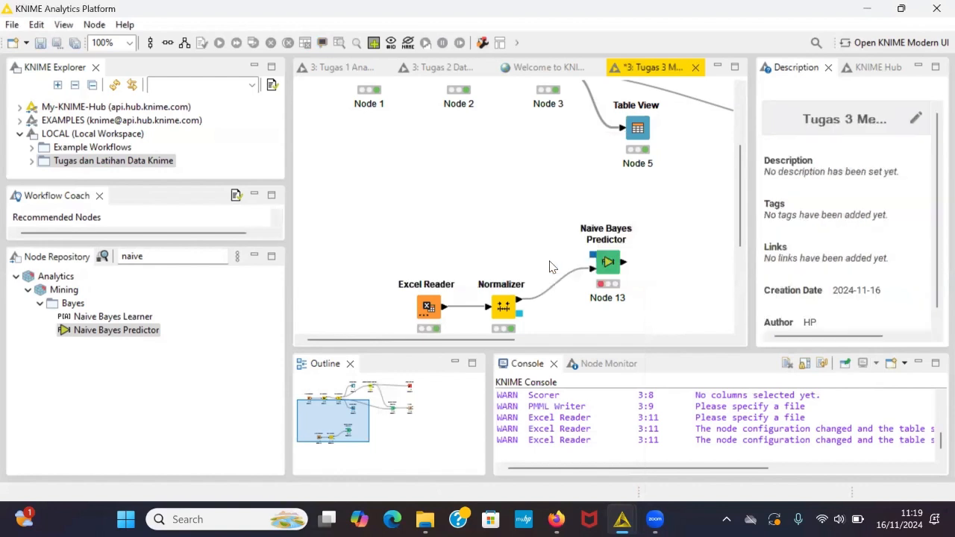
Step: Search the node repository for "Pmm" and add a PMML Reader above the new Excel Reader in the prediction branch
click(172, 257)
key(BackSpace)
key(BackSpace)
key(BackSpace)
key(BackSpace)
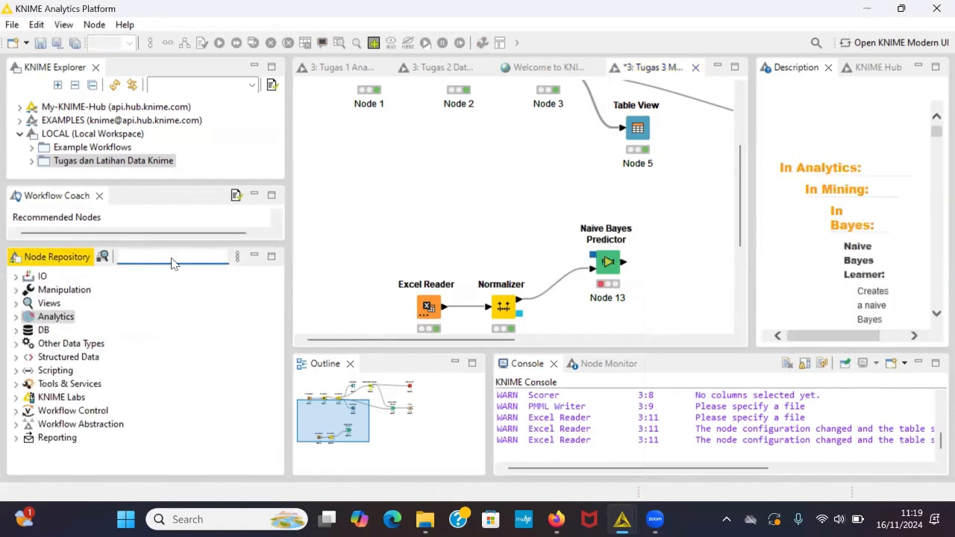
scroll(526, 291, up, 2)
scroll(526, 291, down, 3)
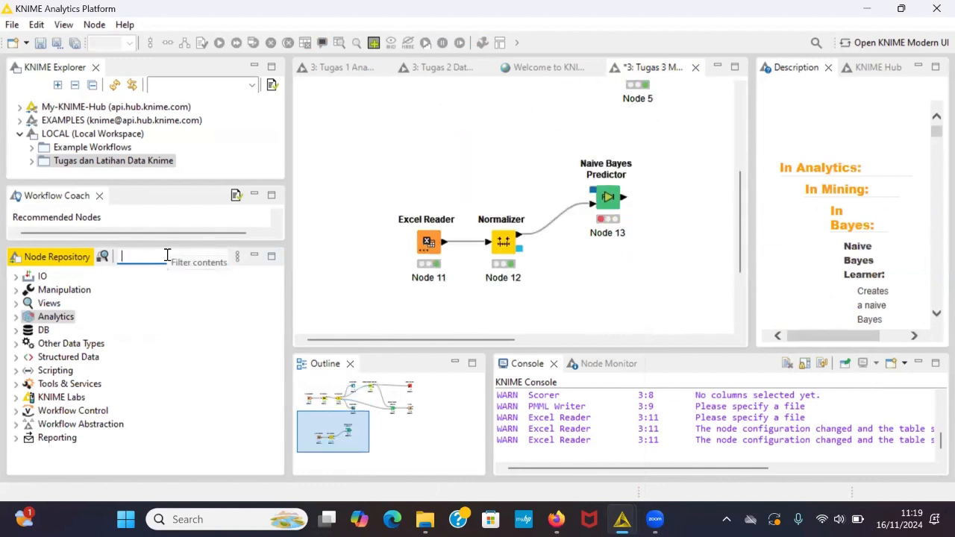
scroll(458, 210, up, 5)
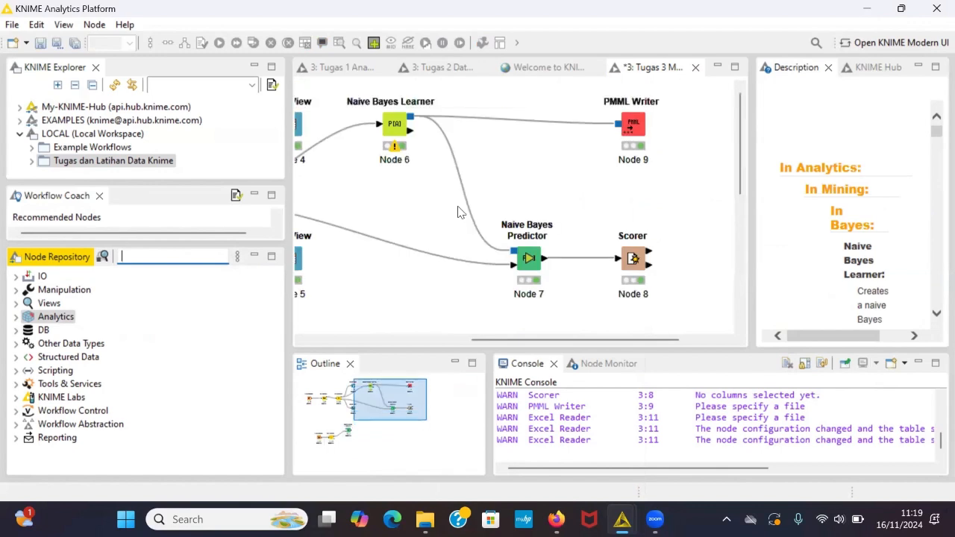
scroll(458, 211, left, 5)
text(Pmm)
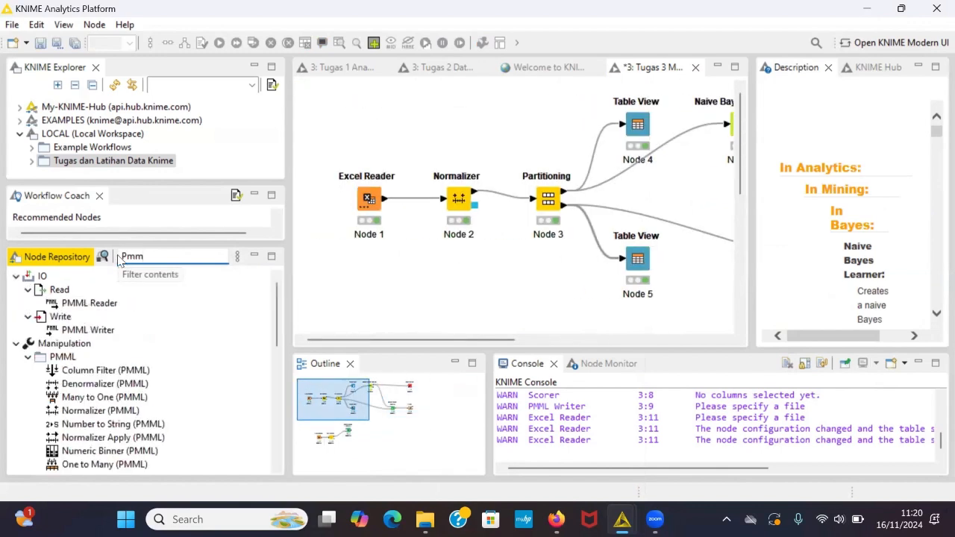
click(88, 305)
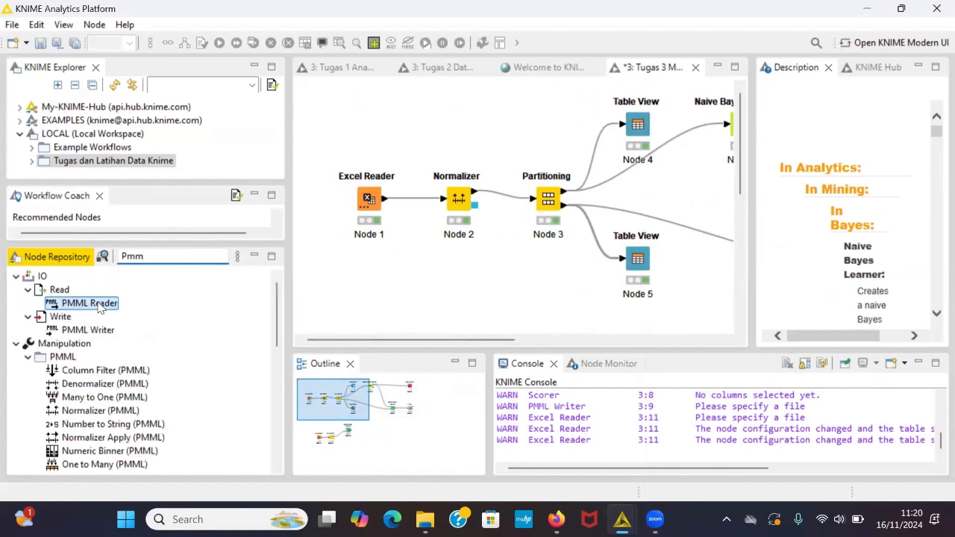
drag(88, 306, 371, 307)
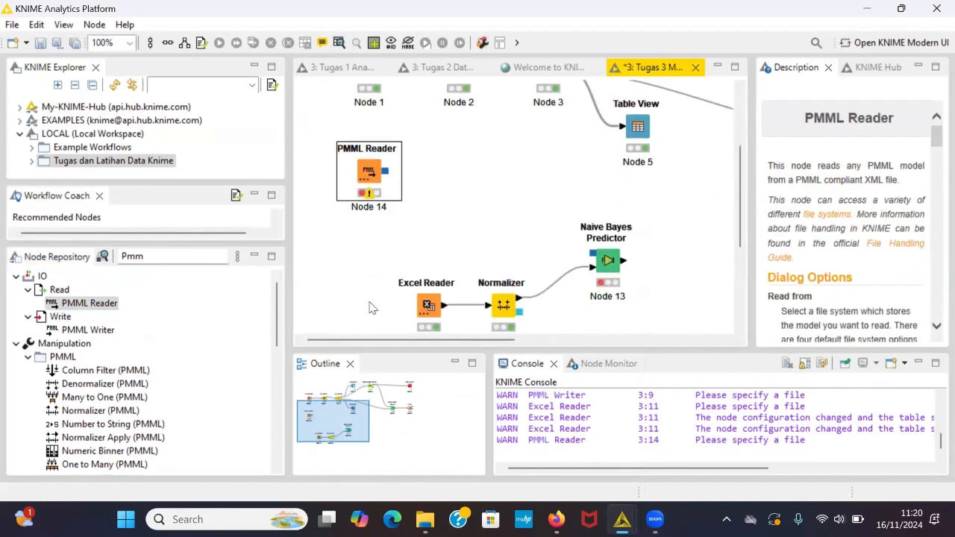
drag(367, 172, 382, 202)
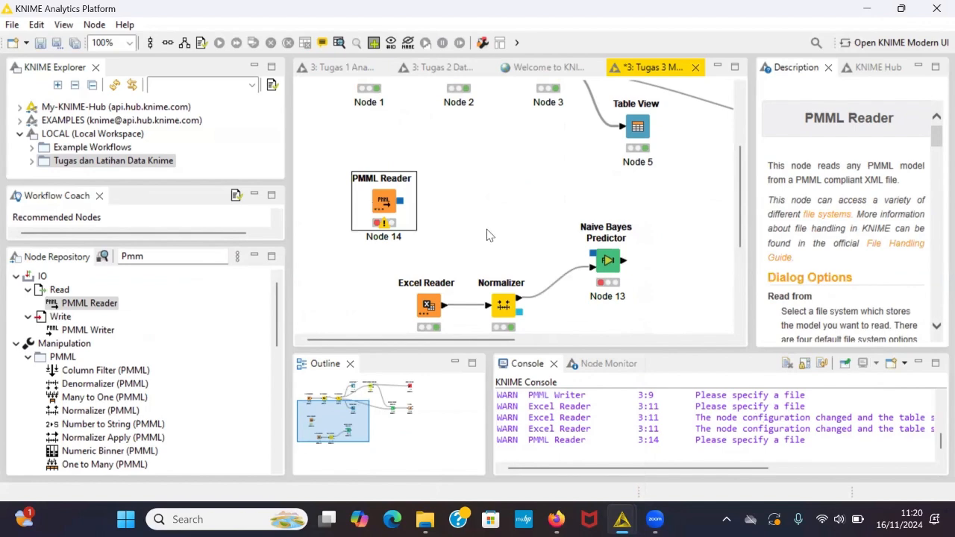
Step: Open the PMML Reader's configuration and set its input location relative to the current workflow data area
right_click(386, 188)
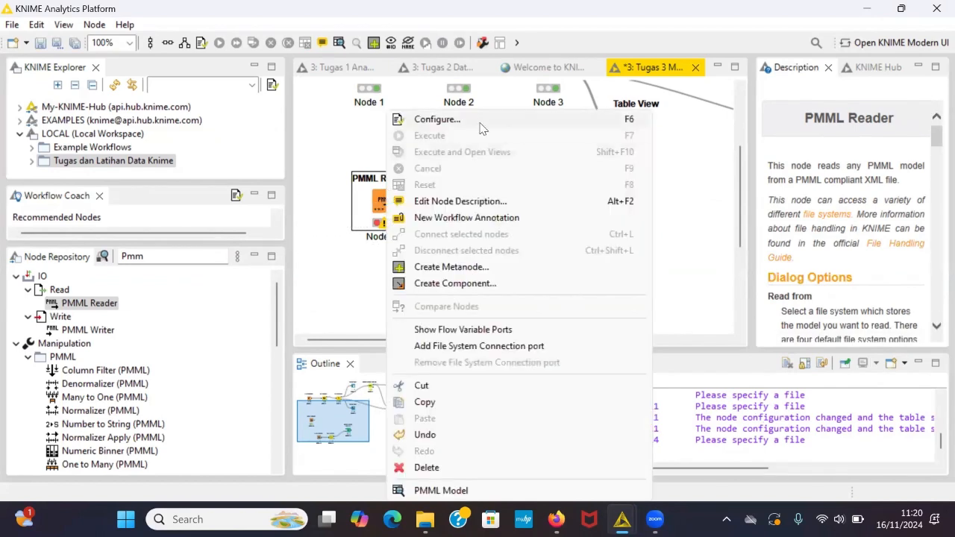
click(481, 123)
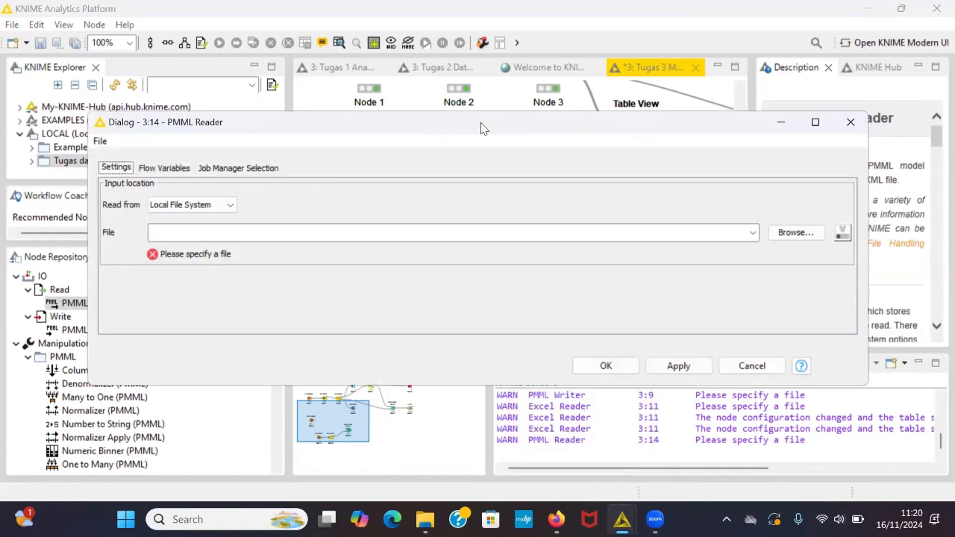
click(221, 211)
click(204, 244)
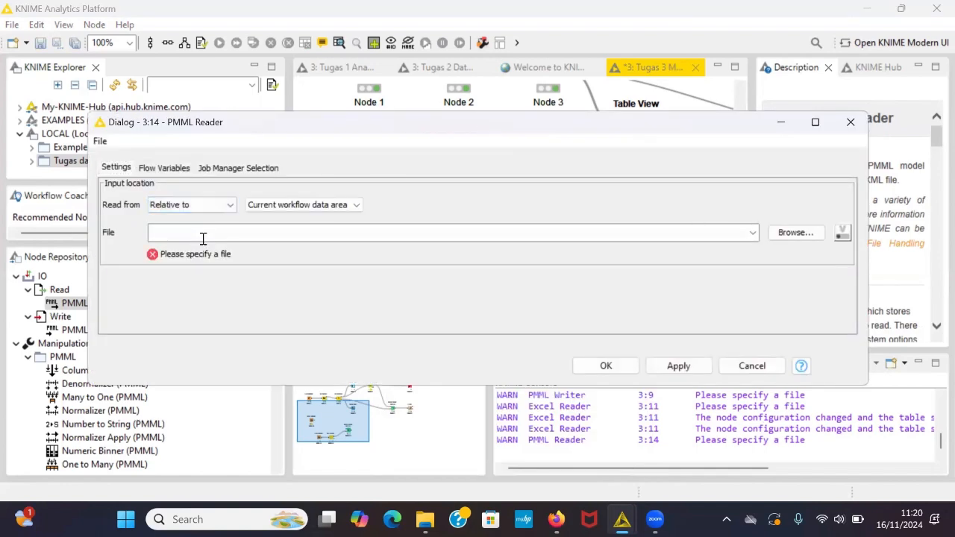
Step: Choose Pmml datase label transaksi.pmml in the data transaksi folder as the PMML Reader's input file and apply the configuration
click(795, 232)
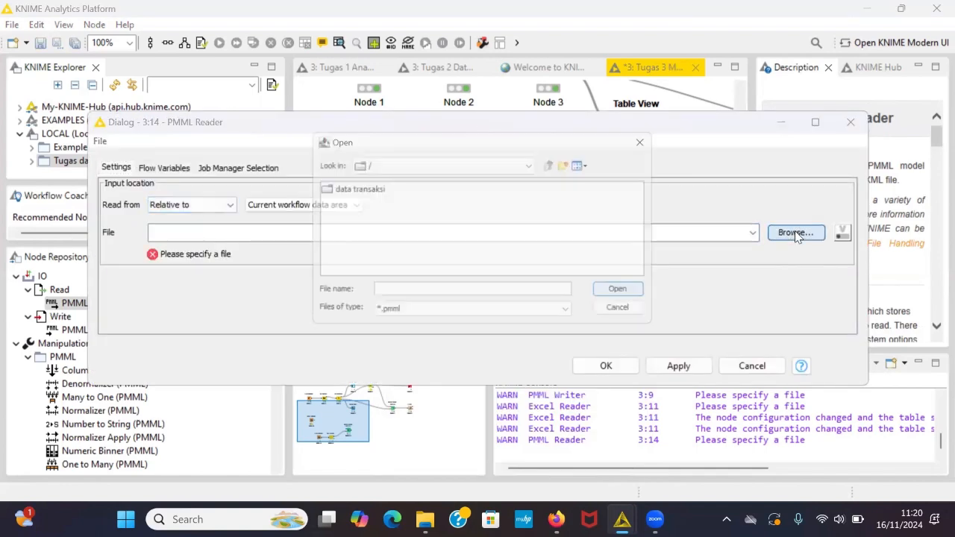
double_click(356, 189)
click(406, 191)
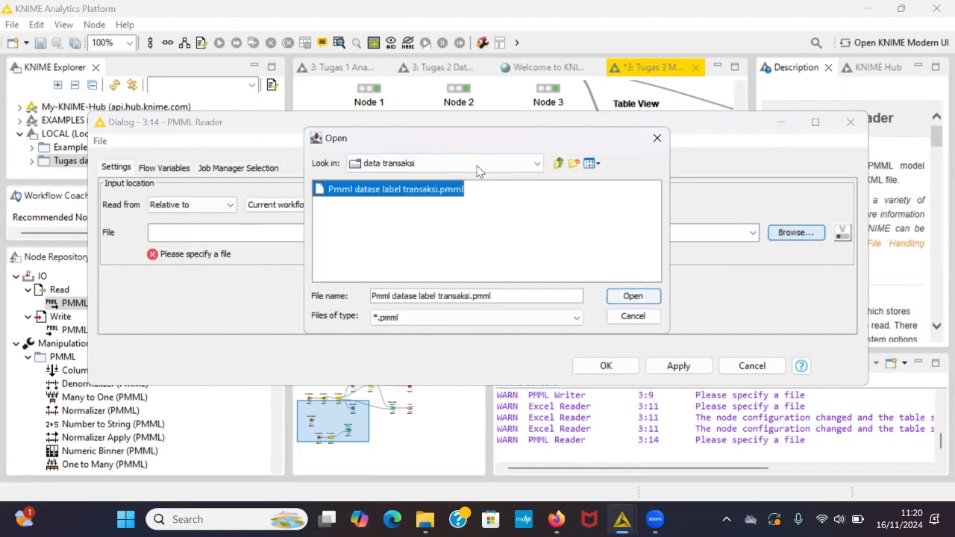
click(646, 296)
click(681, 367)
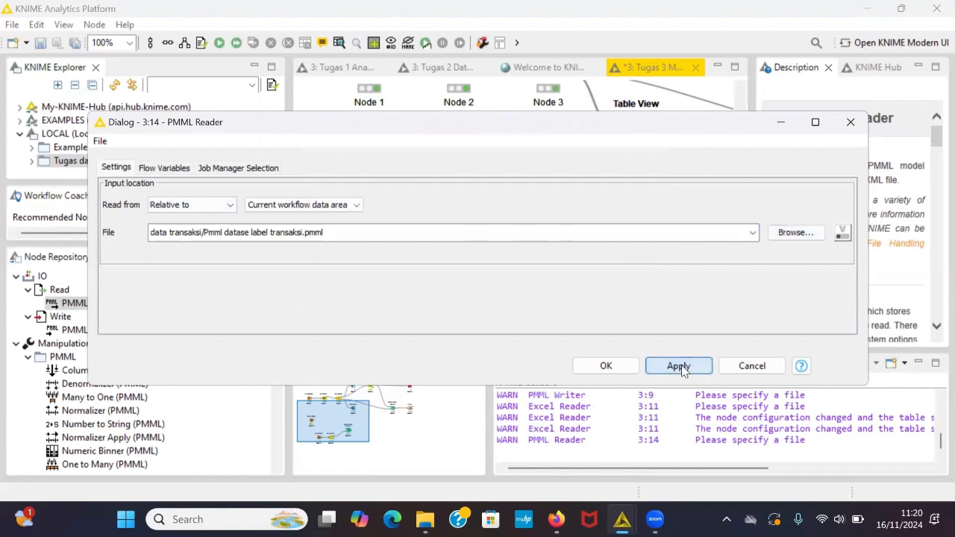
click(604, 365)
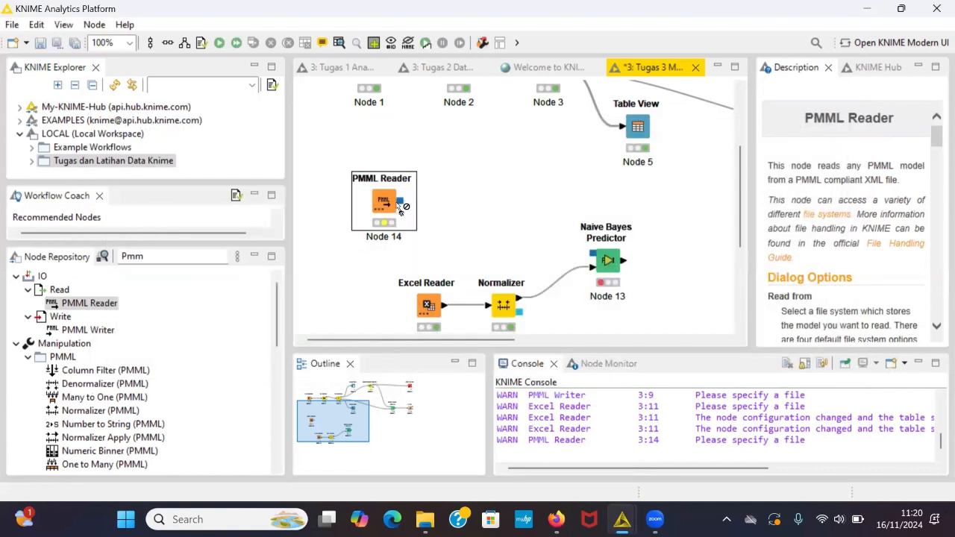
Step: Connect the PMML Reader's model output to the new Naive Bayes Predictor's model input and execute both nodes
drag(401, 202, 591, 256)
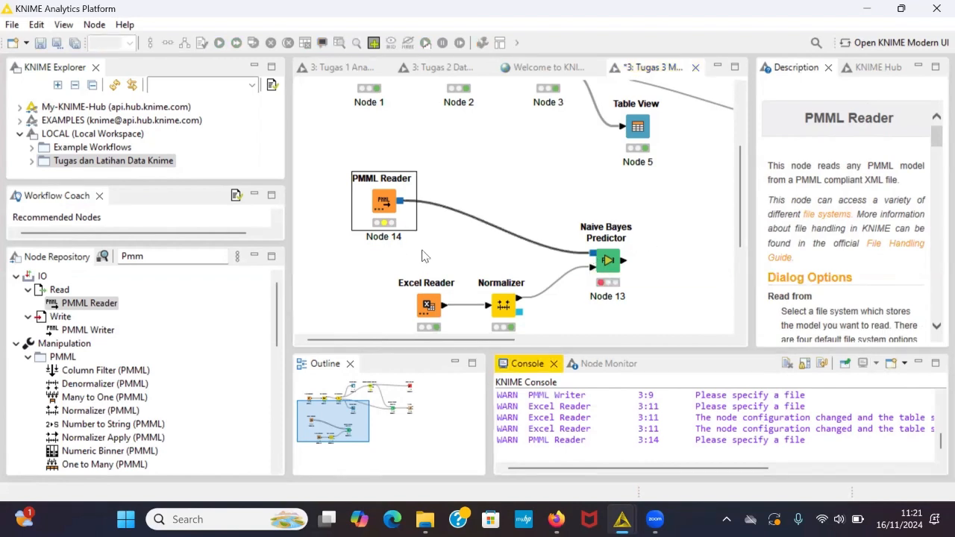
click(383, 209)
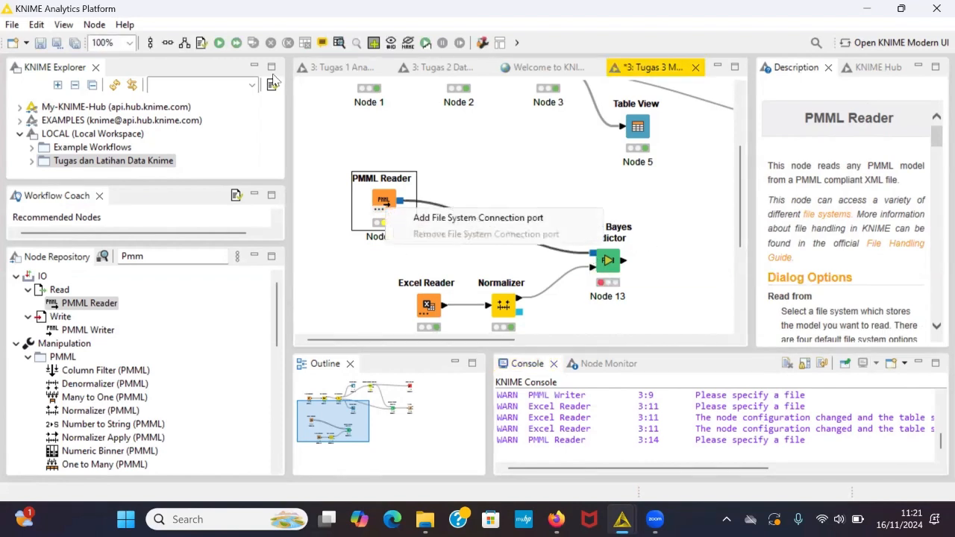
click(220, 44)
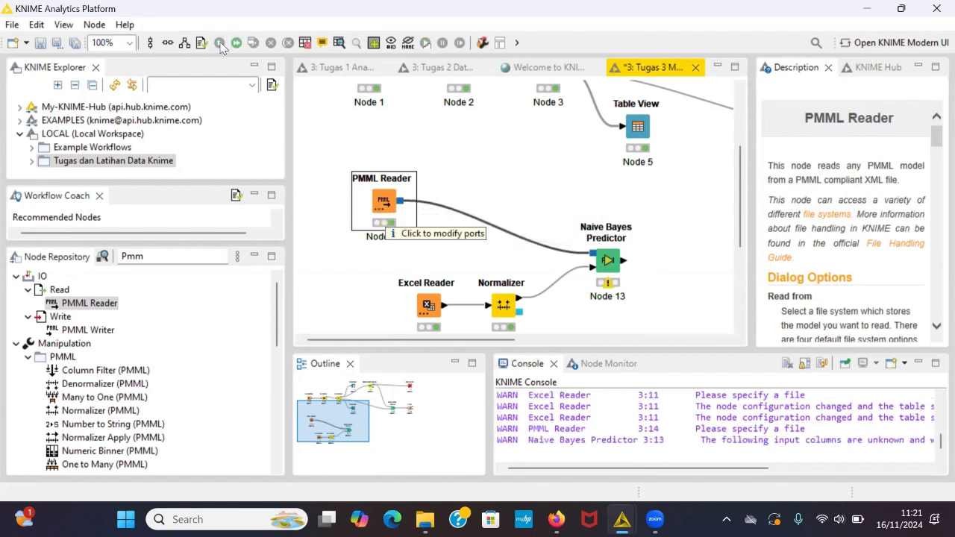
click(605, 265)
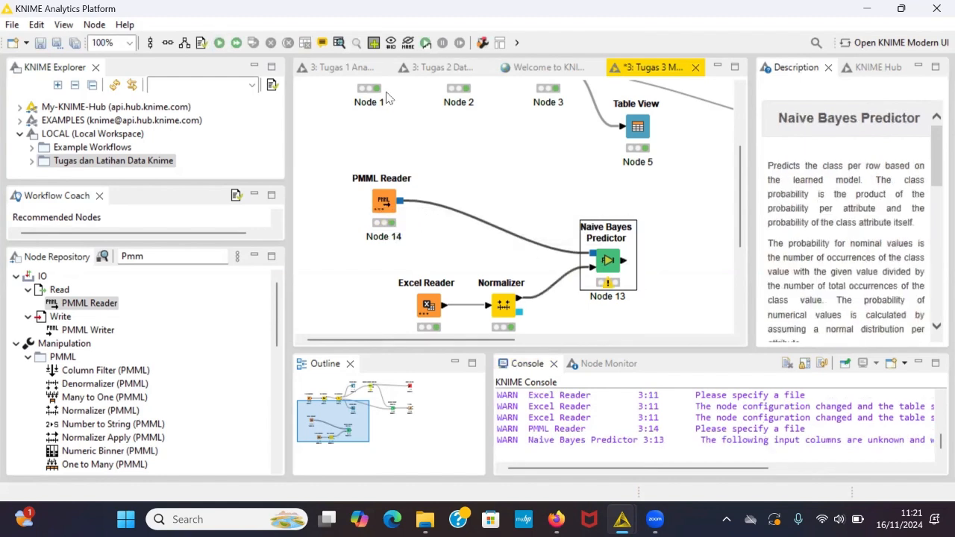
click(220, 43)
Step: Open the new Naive Bayes Predictor's output table and examine the predicted transaction label against the normalized total of each row
scroll(616, 258, right, 3)
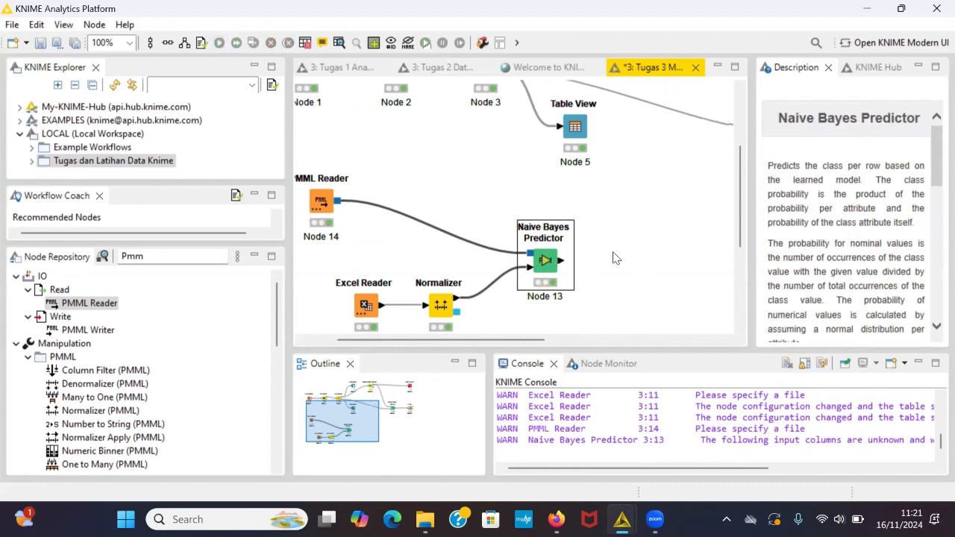
scroll(616, 258, up, 1)
scroll(567, 287, down, 2)
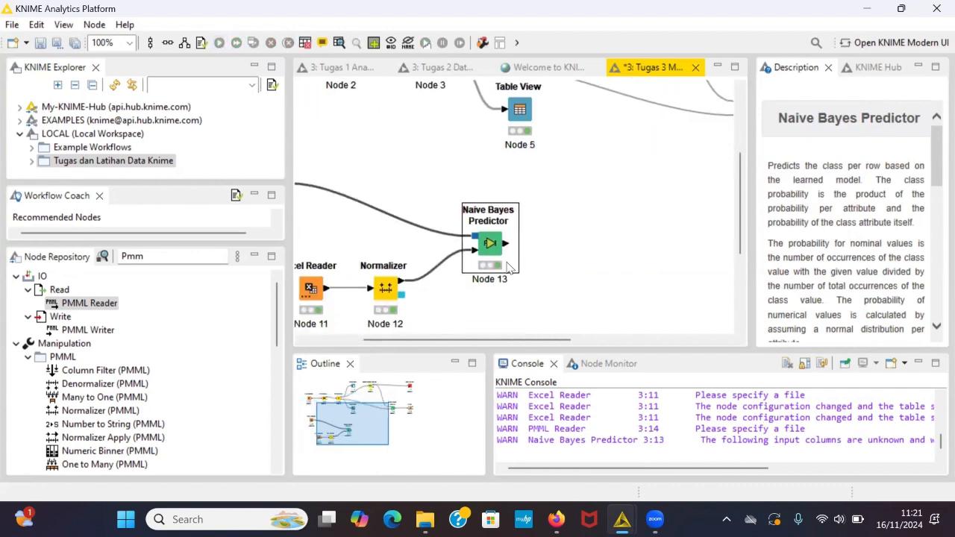
click(339, 43)
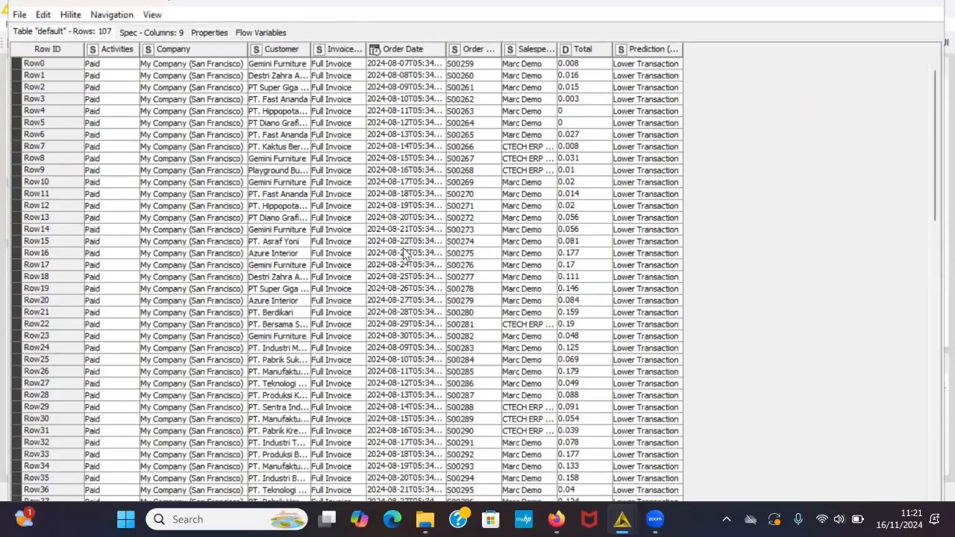
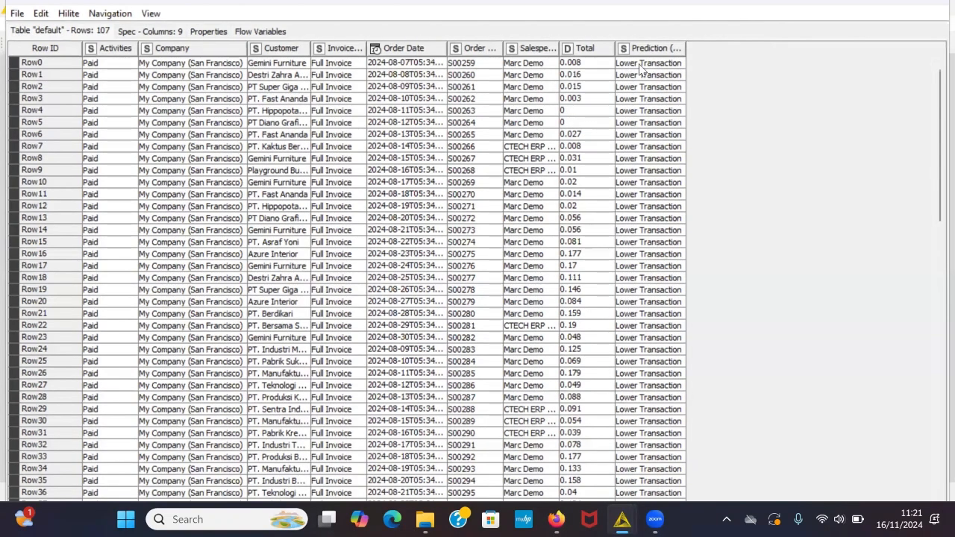
scroll(657, 112, down, 19)
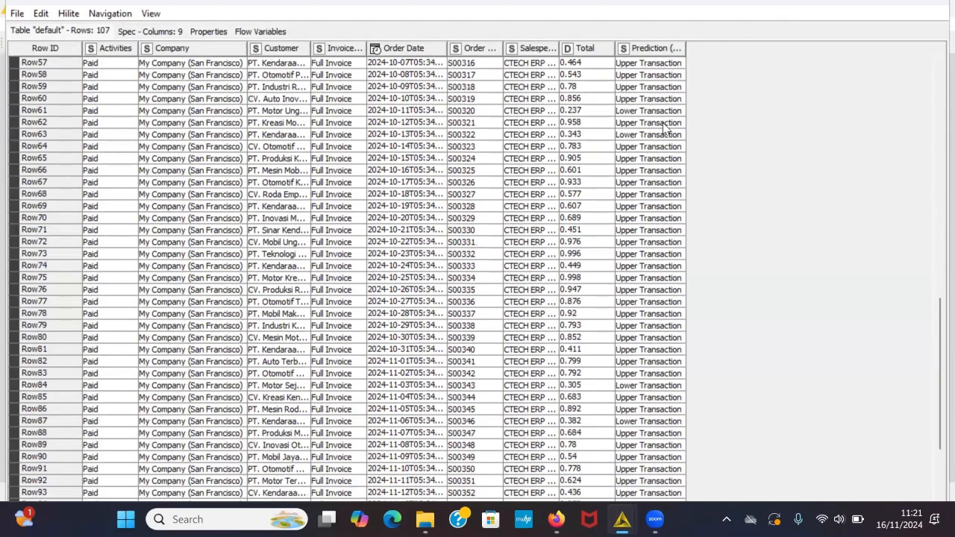
scroll(632, 127, up, 7)
scroll(831, 6, up, 3)
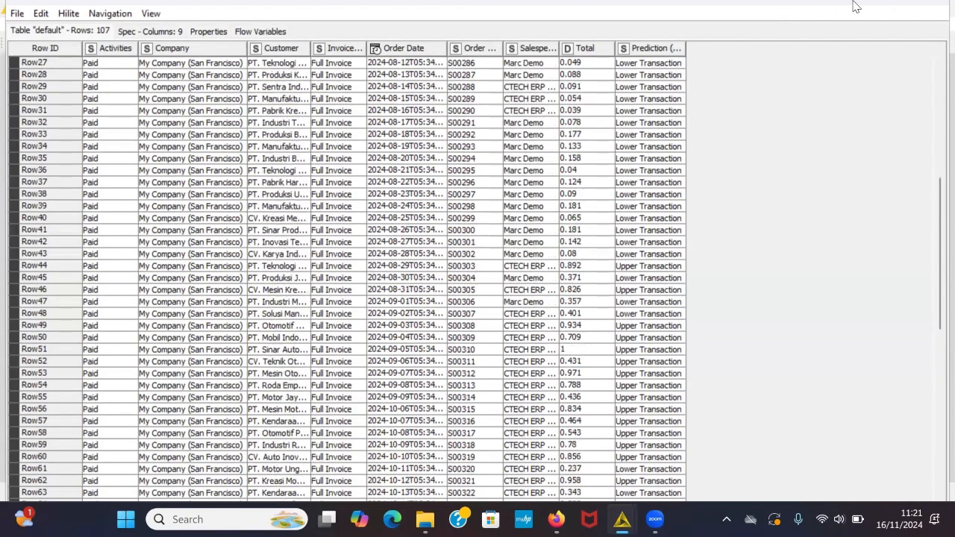
click(856, 6)
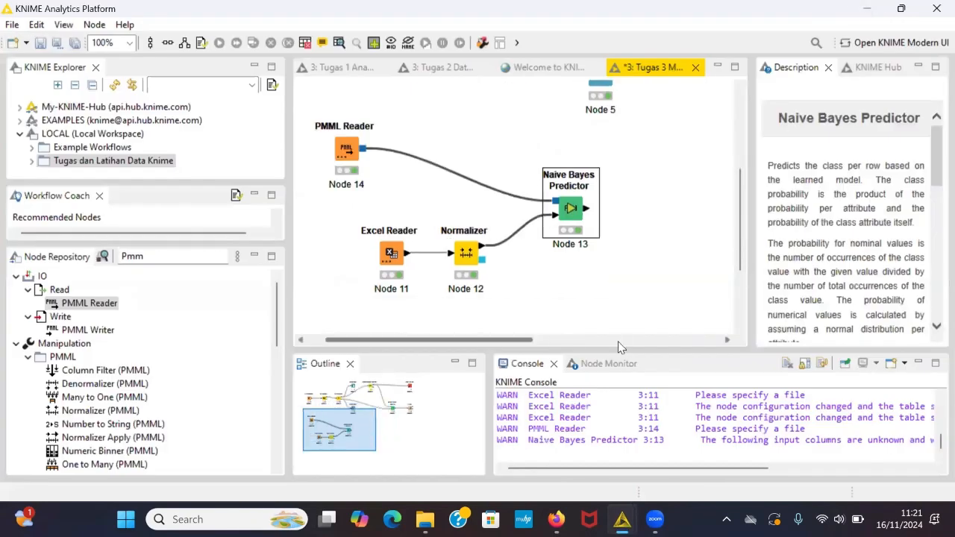
Step: Search the node repository for "denorma" and add a Denormalizer to the right of the new Naive Bayes Predictor
scroll(619, 344, right, 1)
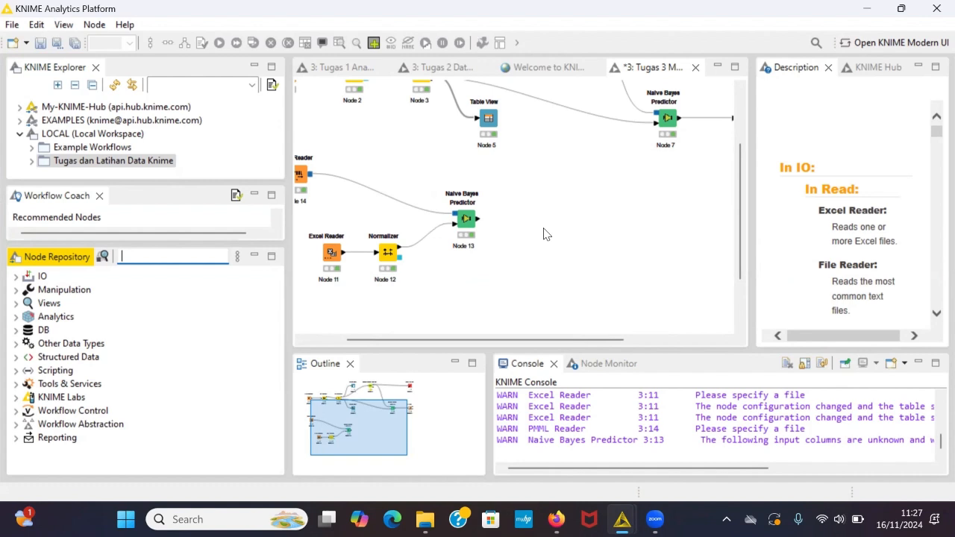
text(denorma)
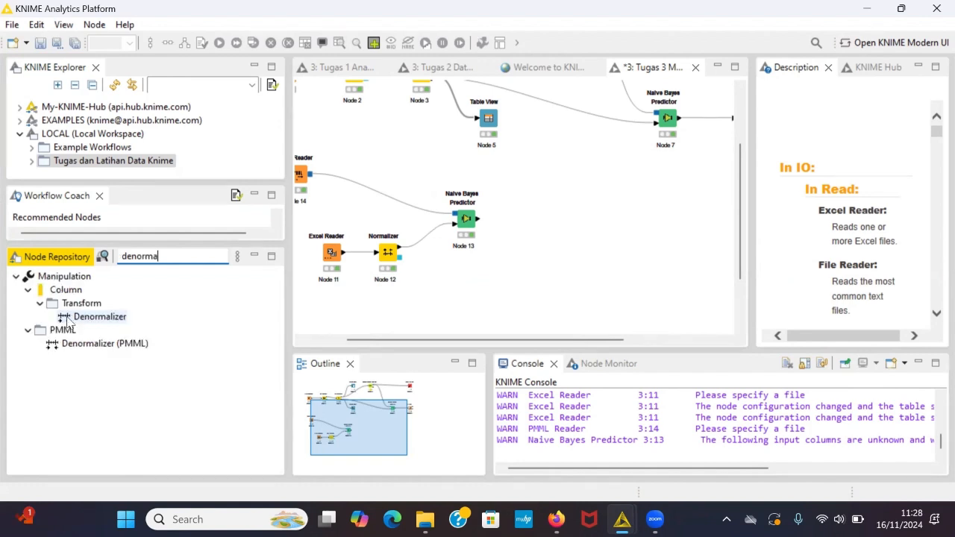
drag(93, 317, 567, 267)
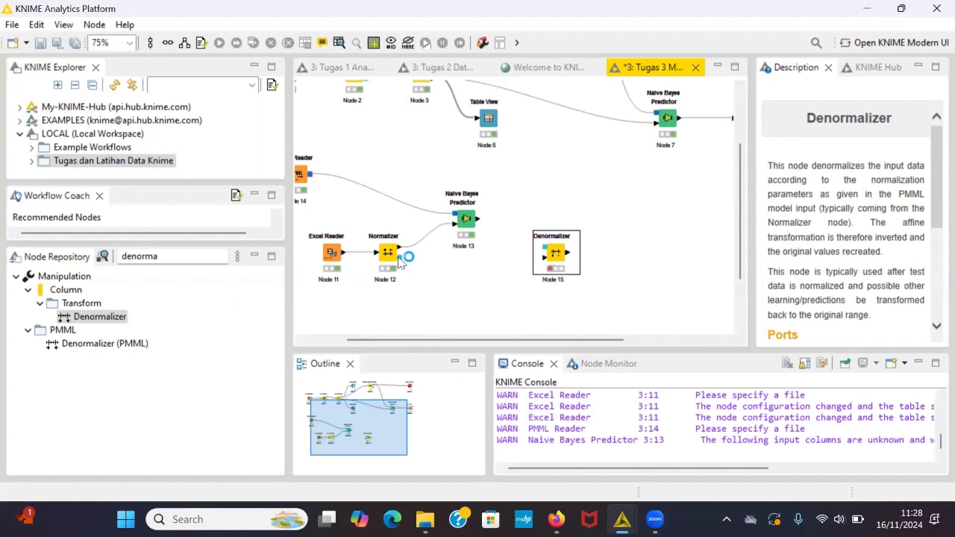
Step: Connect the Normalizer's model output and the Naive Bayes Predictor's table output to the Denormalizer's model and data inputs
drag(401, 256, 548, 254)
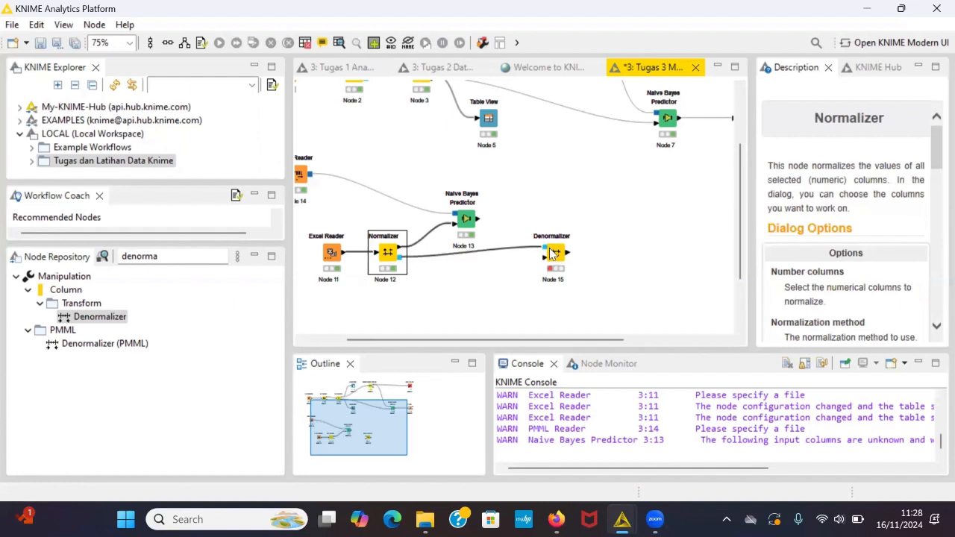
click(480, 226)
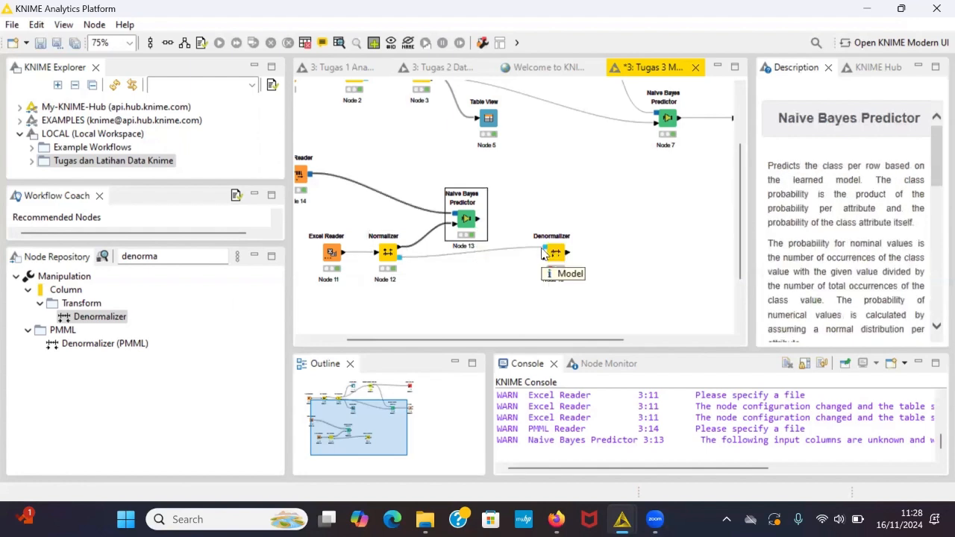
drag(478, 219, 585, 237)
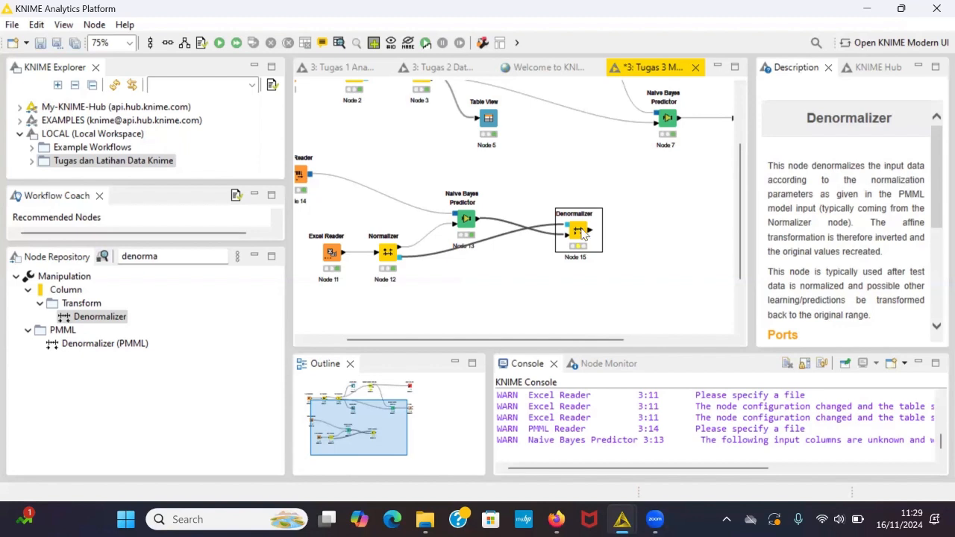
Step: Execute the Denormalizer and open its denormalized output table
click(220, 41)
click(342, 42)
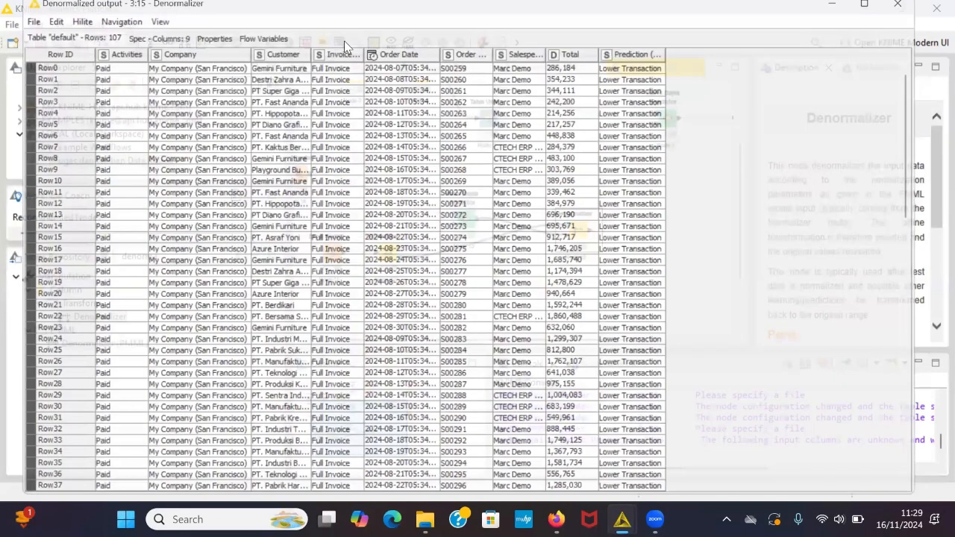
Step: Examine the Total column in the Denormalizer's output table and compare it with the Total column of the Normalizer's normalized table
double_click(574, 2)
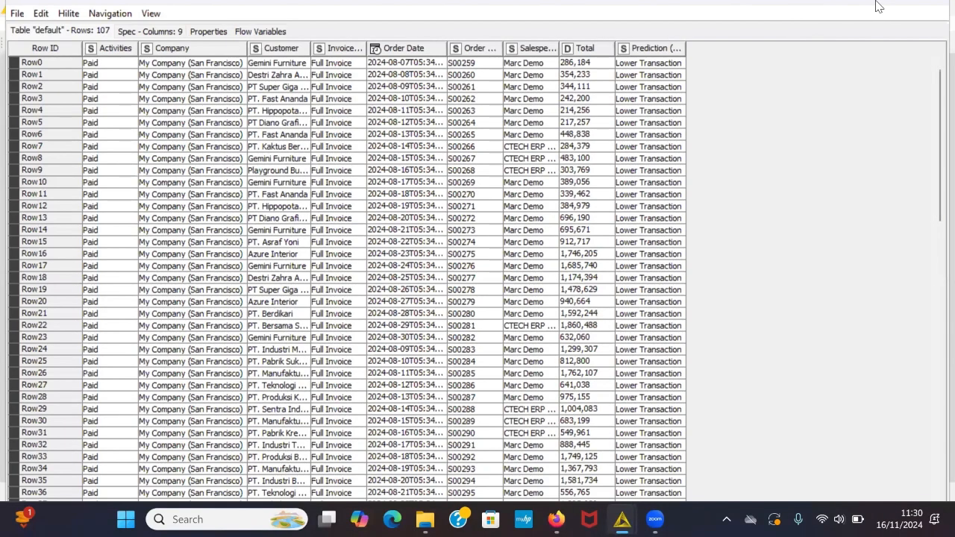
click(847, 3)
click(391, 261)
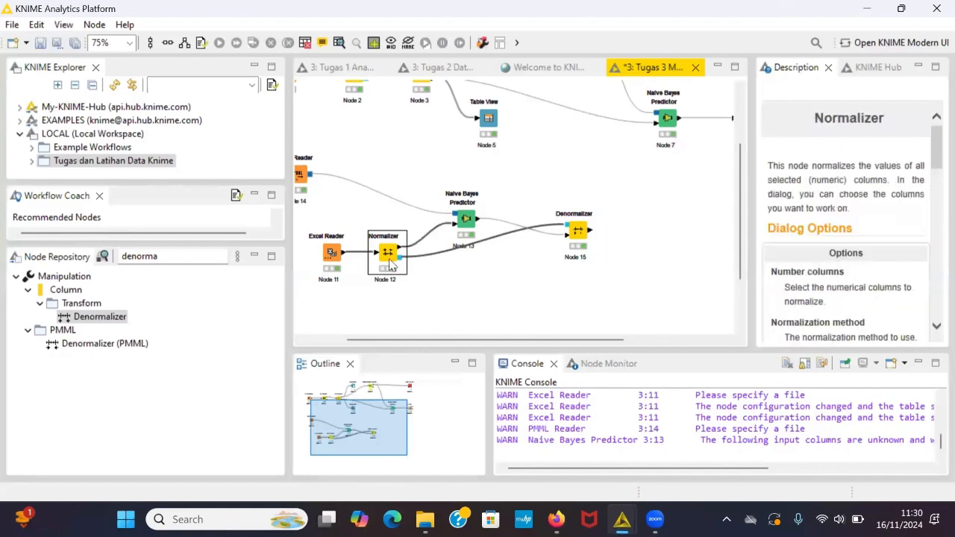
click(342, 45)
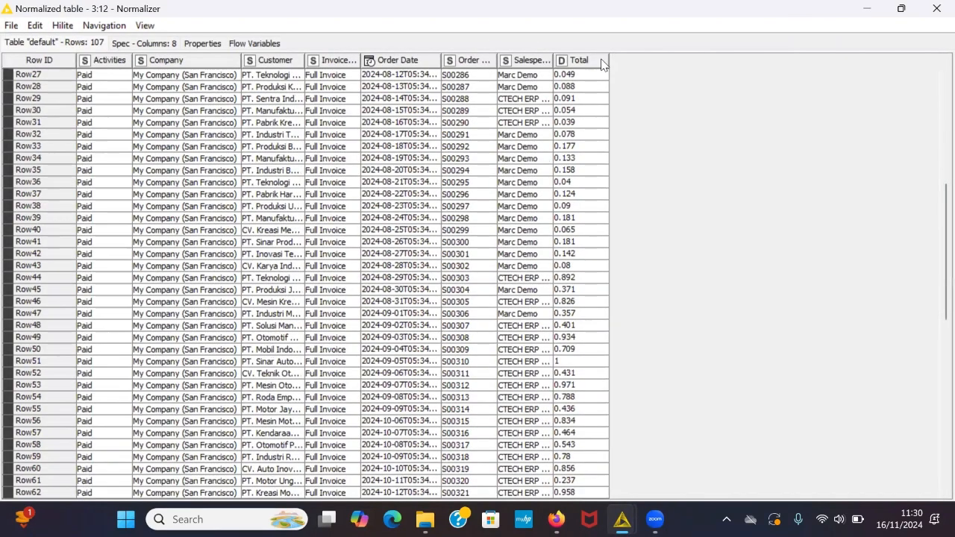
scroll(573, 210, up, 1)
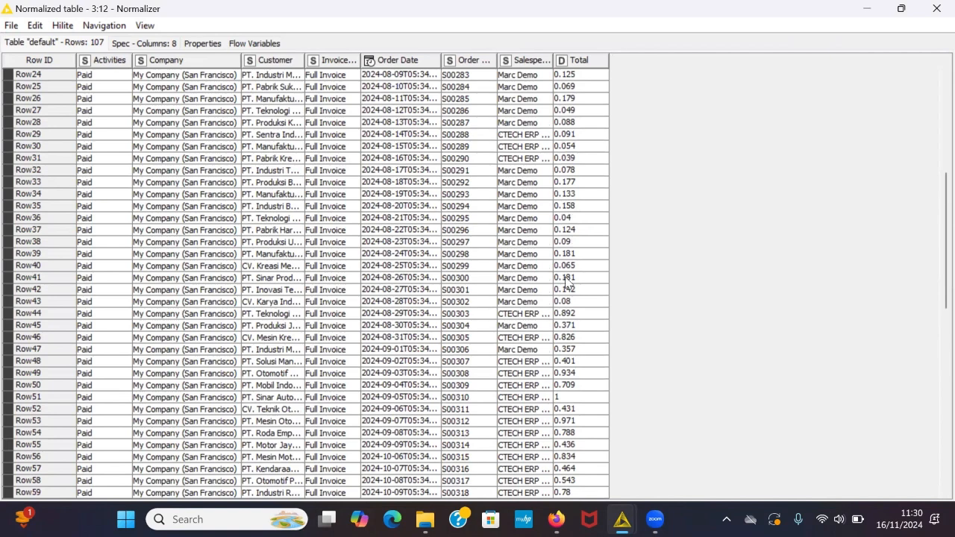
scroll(564, 278, down, 1)
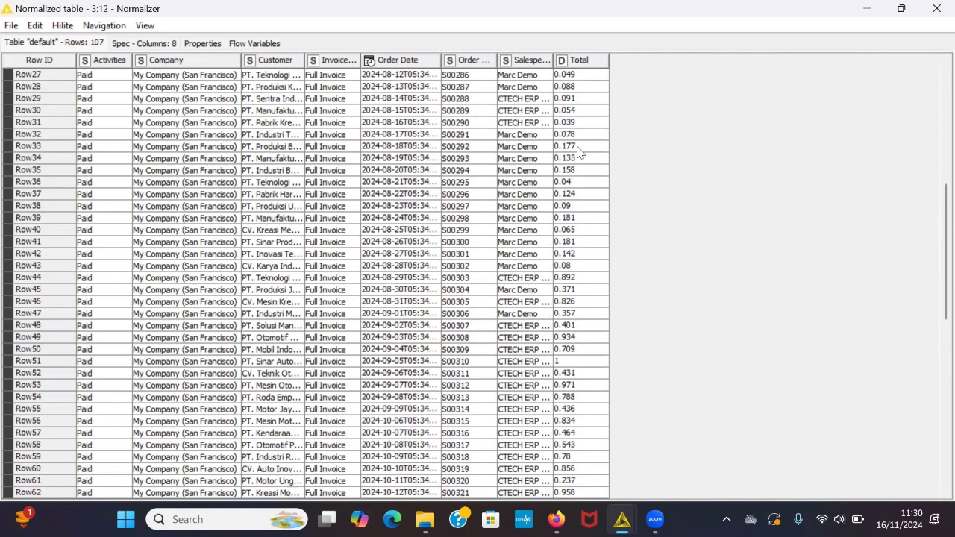
click(869, 7)
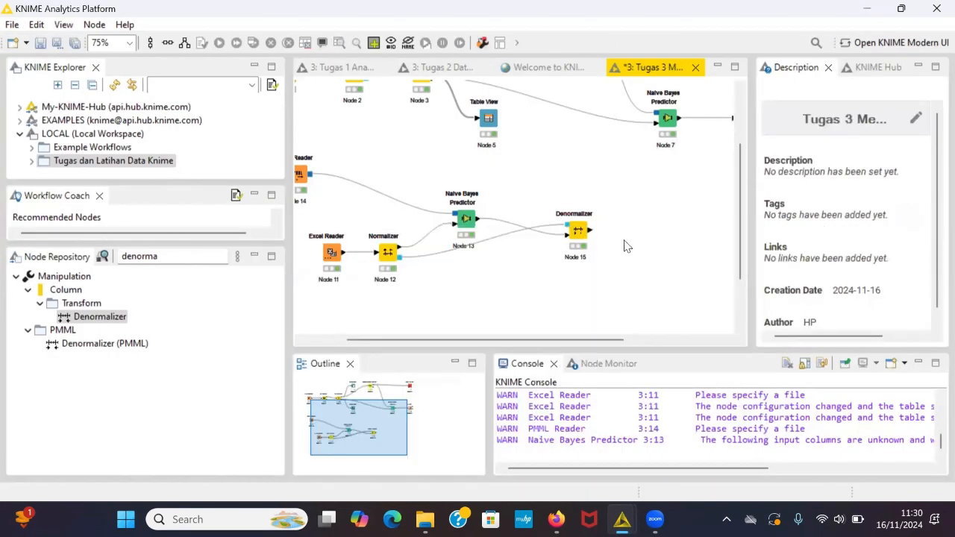
Step: Search the node repository for "Group" in place of the previous search term
scroll(627, 246, right, 3)
scroll(624, 245, left, 4)
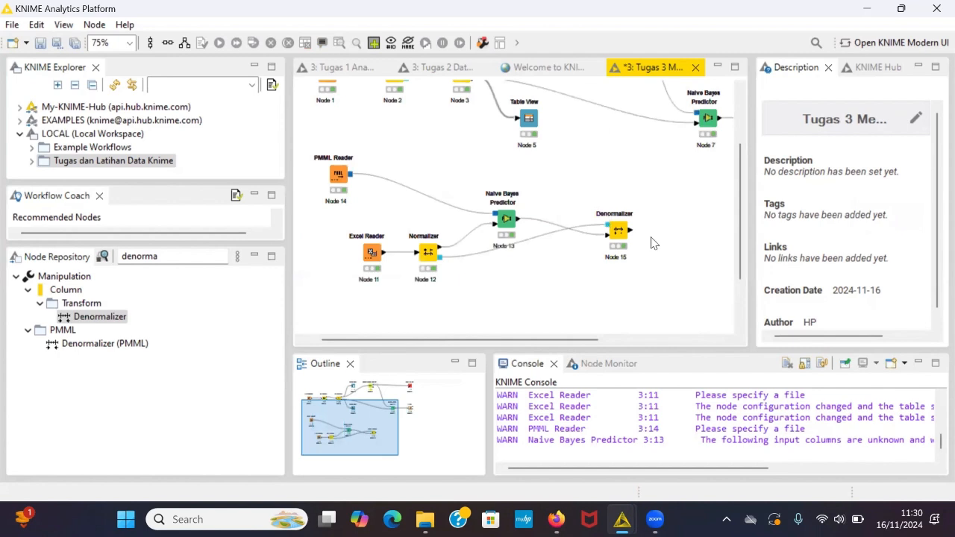
scroll(481, 252, right, 5)
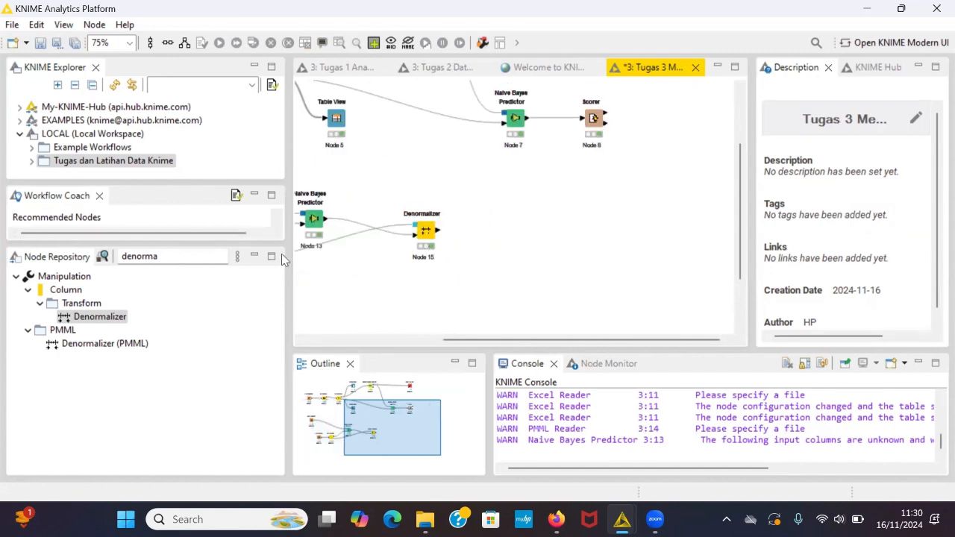
click(170, 256)
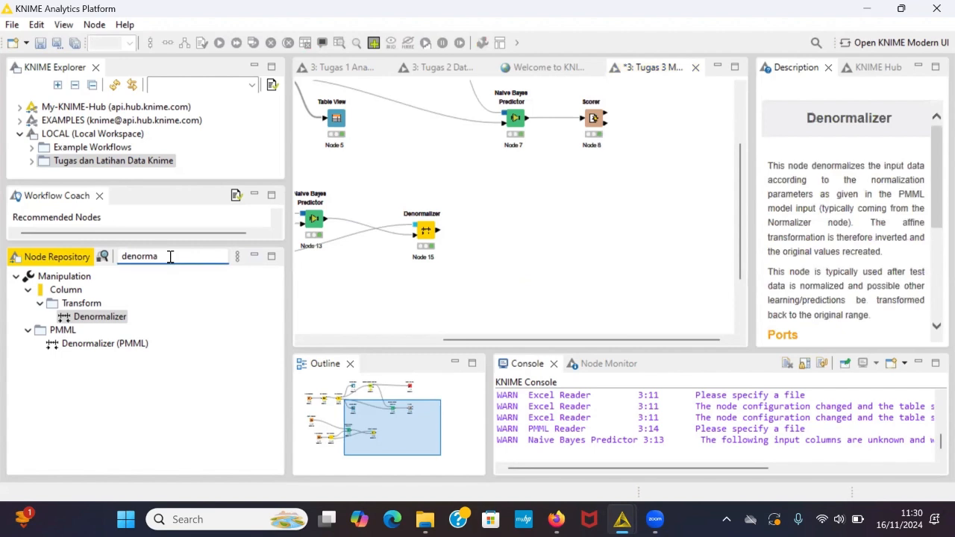
key(BackSpace)
key(BackSpace)
key(BackSpace)
key(BackSpace)
key(BackSpace)
key(BackSpace)
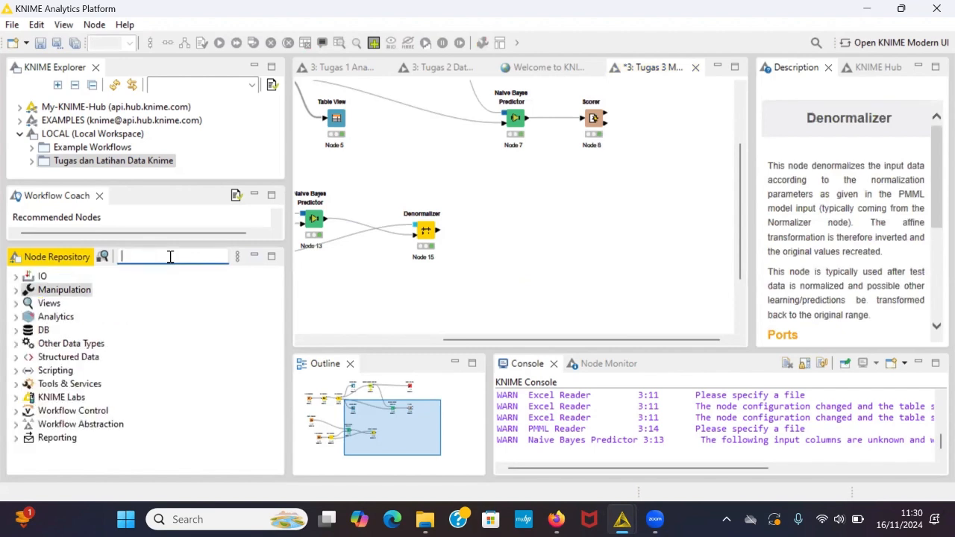
text(Group)
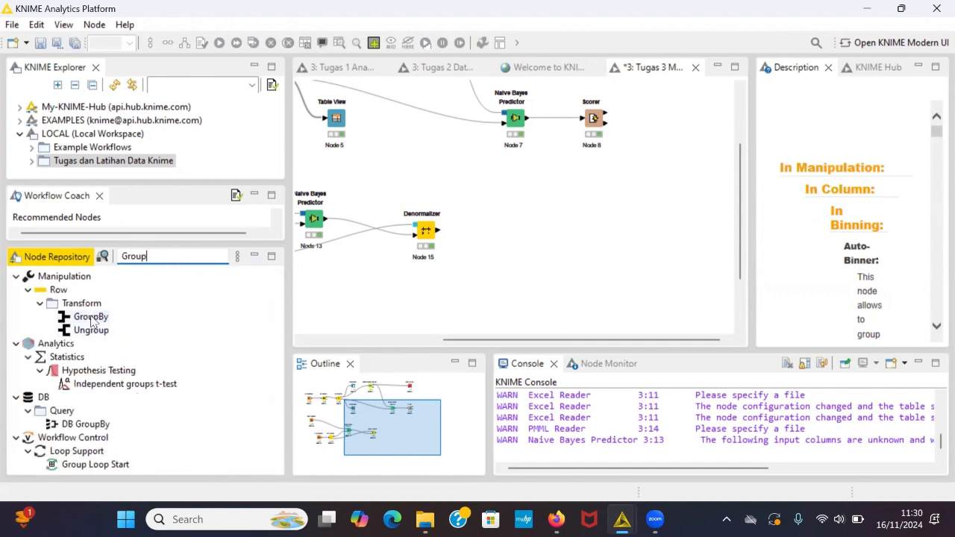
Step: Add a GroupBy node to the right of the Denormalizer and connect the Denormalizer's output to its input
drag(90, 316, 532, 233)
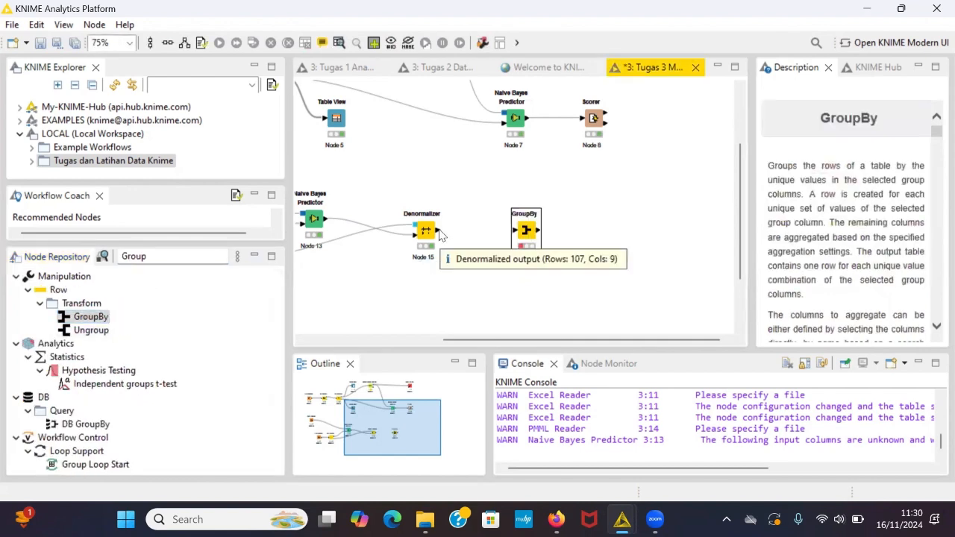
drag(440, 236, 523, 233)
click(529, 235)
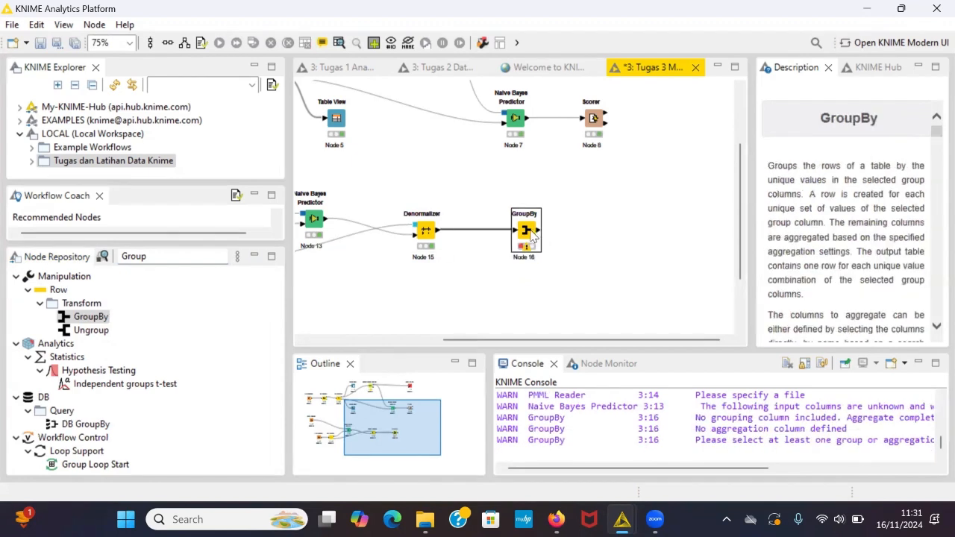
Step: Open the GroupBy node's configuration and set Customer as the group column
right_click(531, 233)
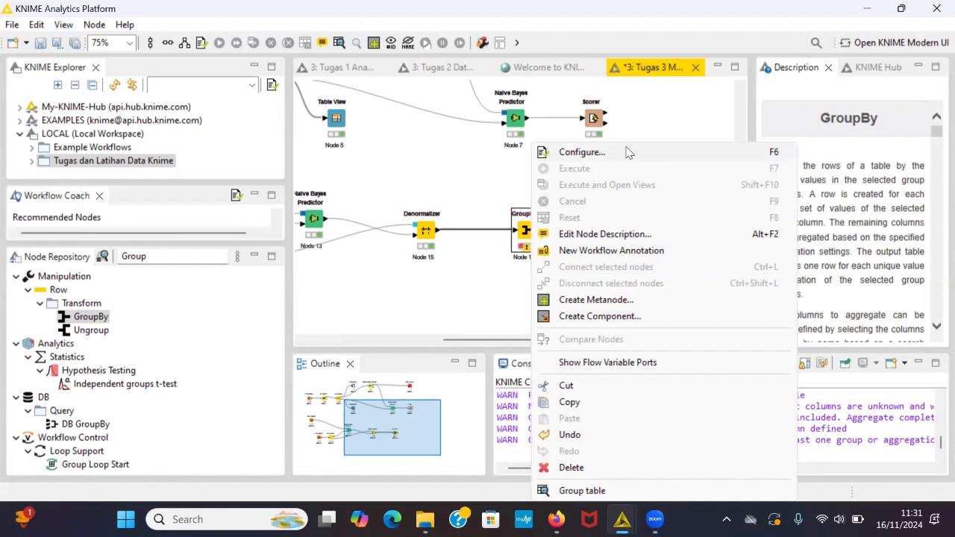
click(582, 152)
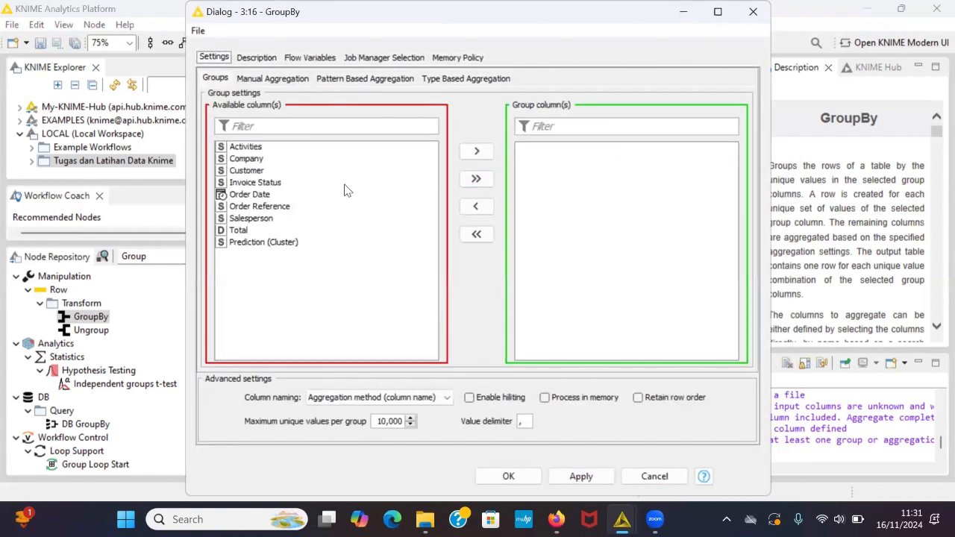
click(249, 172)
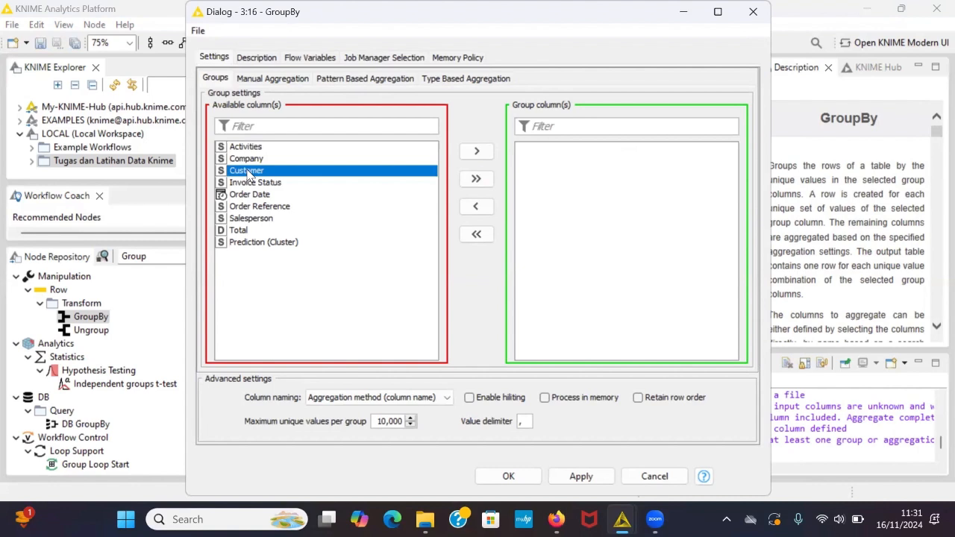
click(484, 155)
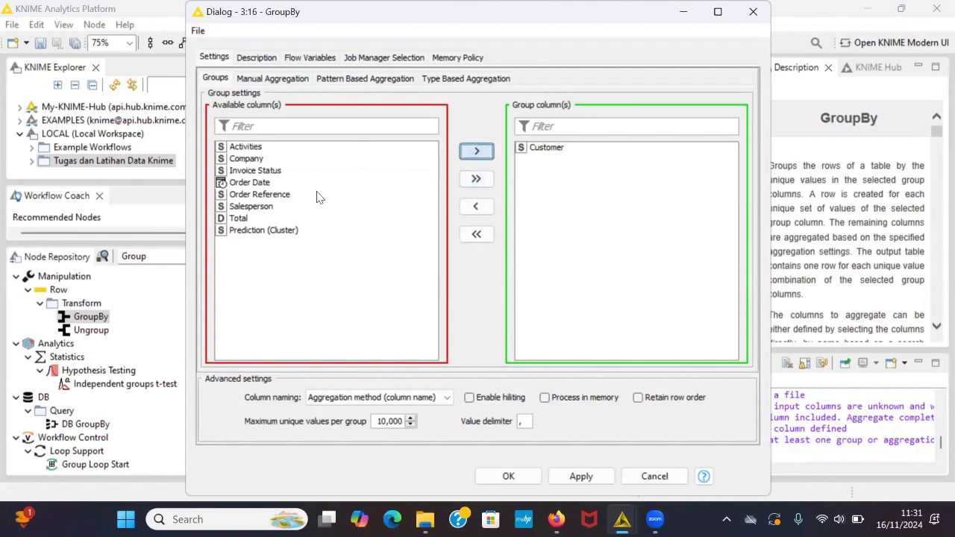
Step: Add Total as a manual aggregation column with the Sum method and apply the GroupBy configuration
click(280, 83)
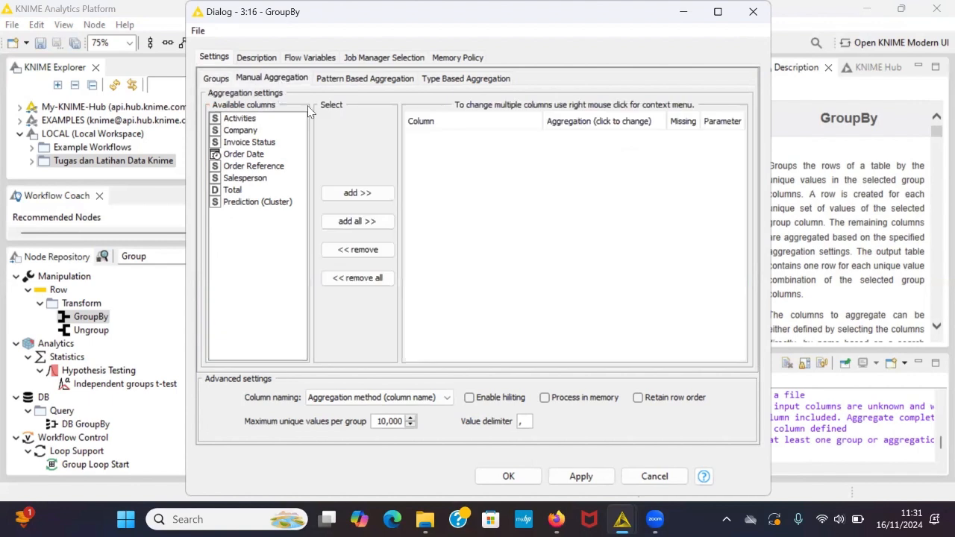
click(234, 189)
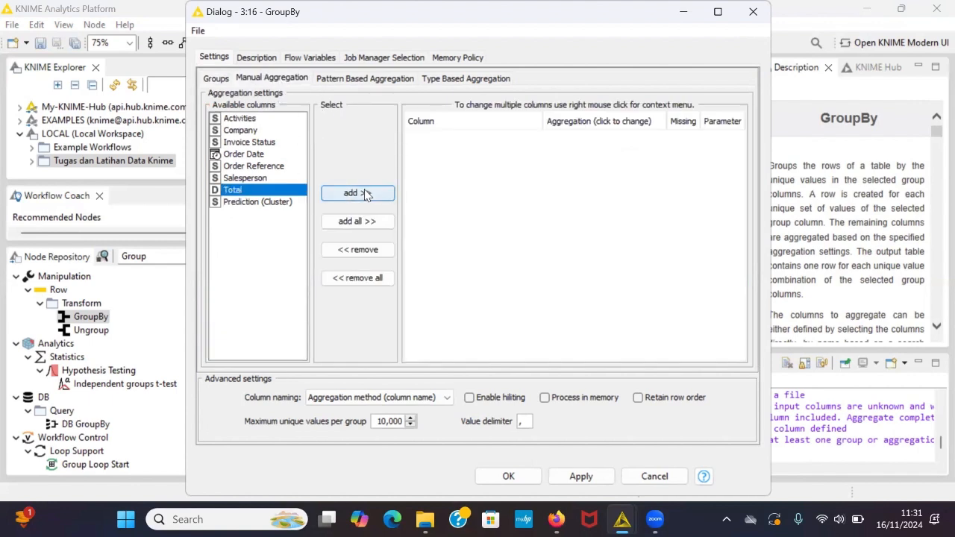
click(362, 193)
click(582, 138)
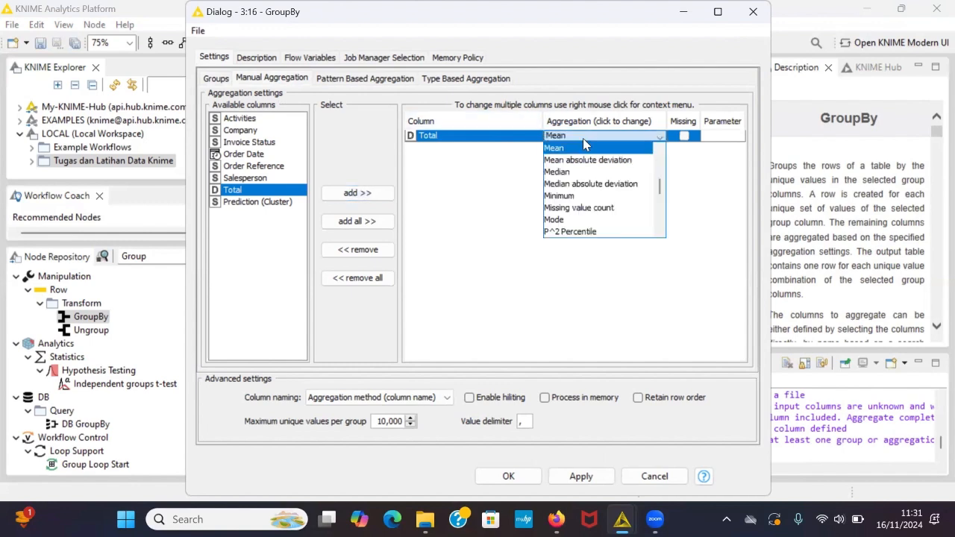
scroll(585, 211, down, 5)
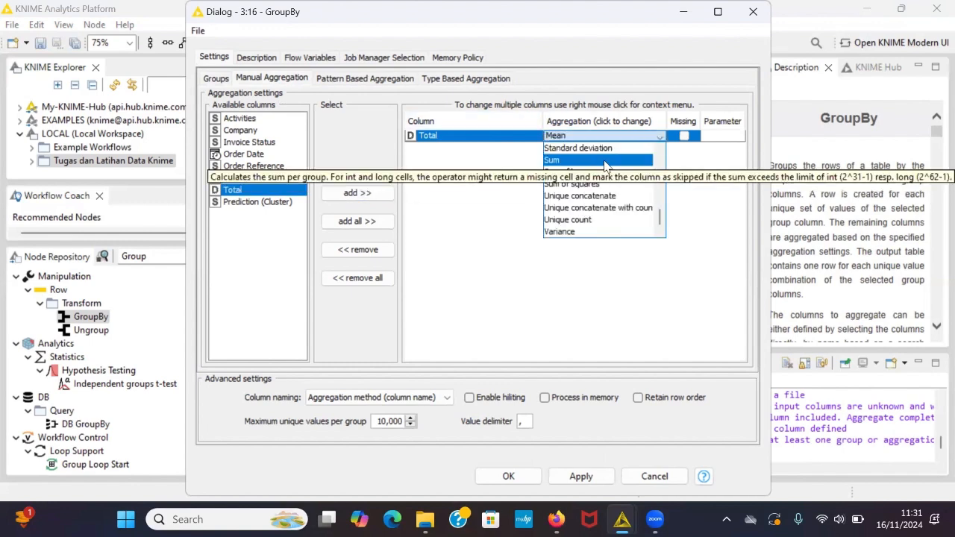
click(567, 159)
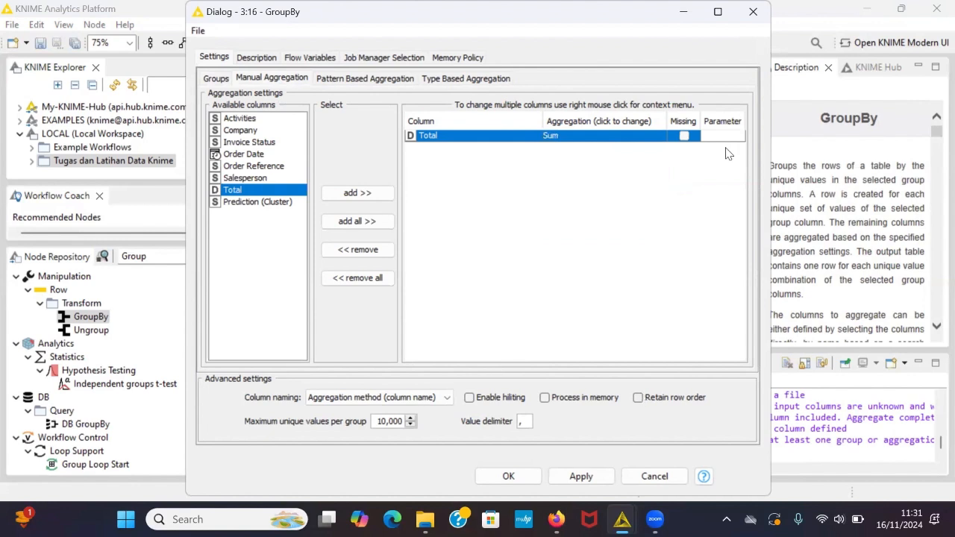
click(583, 478)
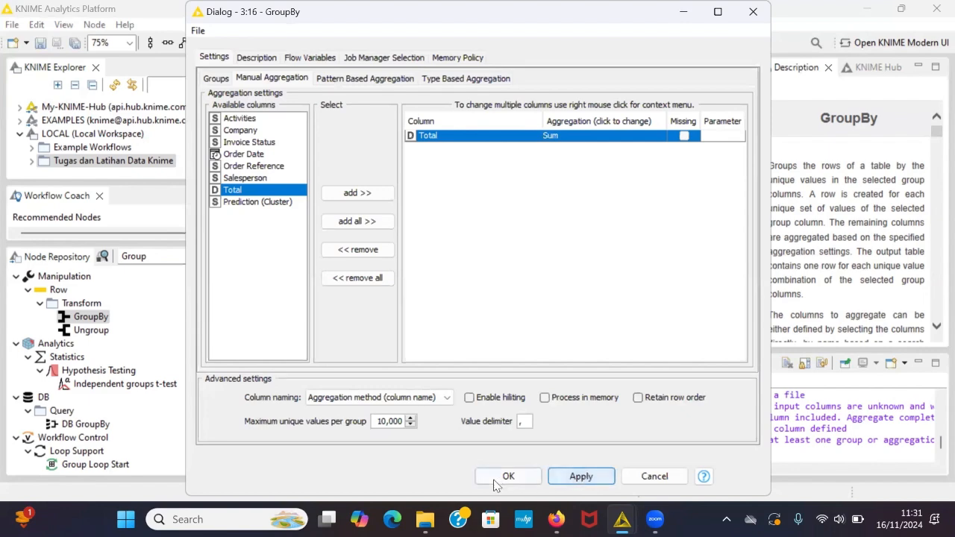
click(499, 479)
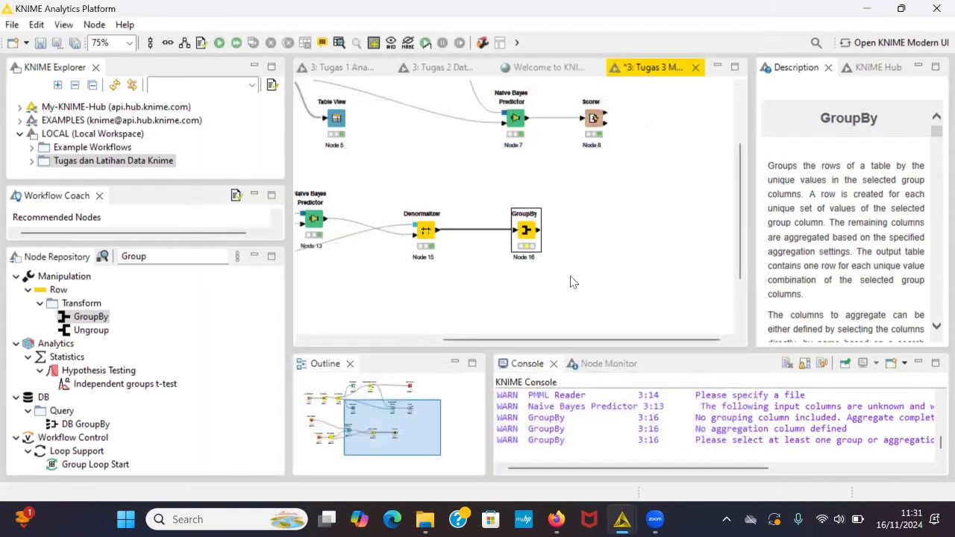
Step: Execute the GroupBy node and examine its group table, widening the Sum(Total) column
click(220, 44)
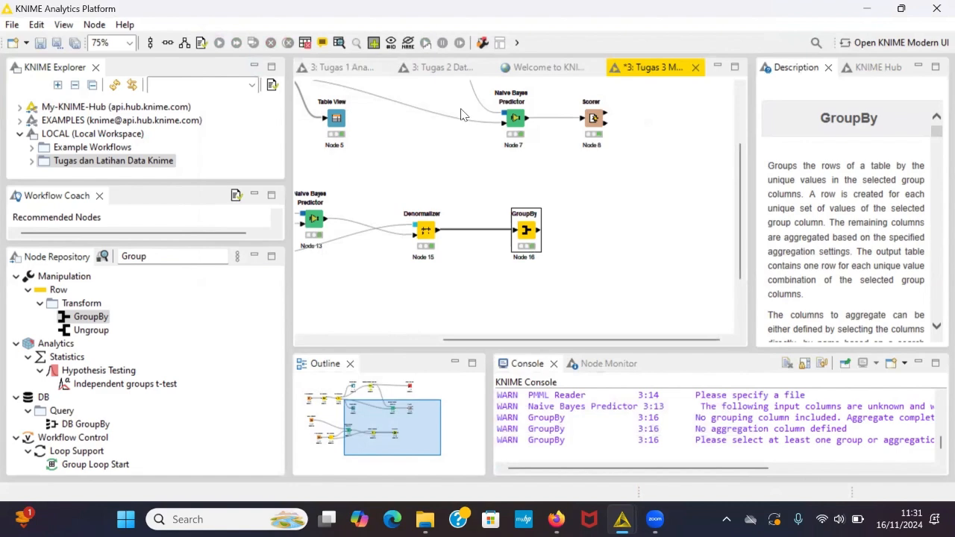
click(340, 42)
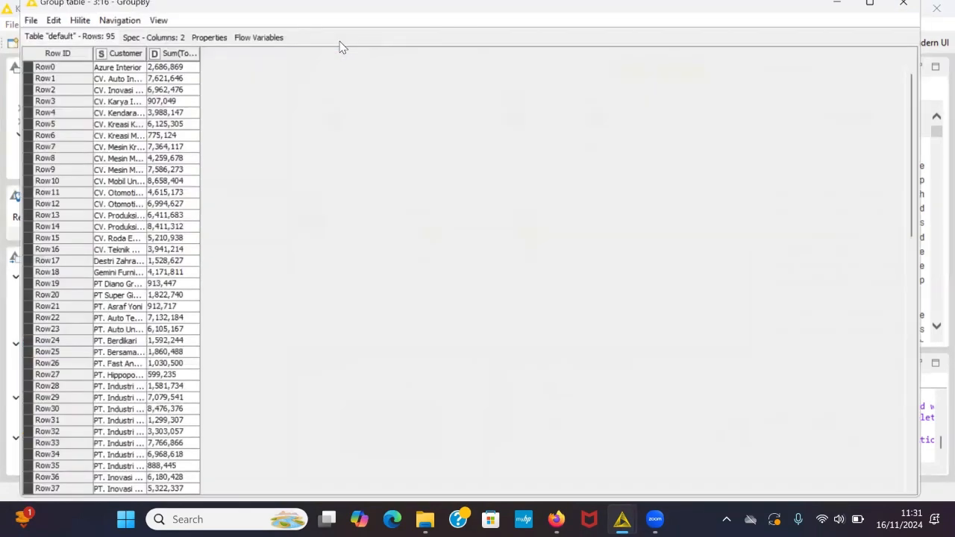
scroll(135, 112, down, 1)
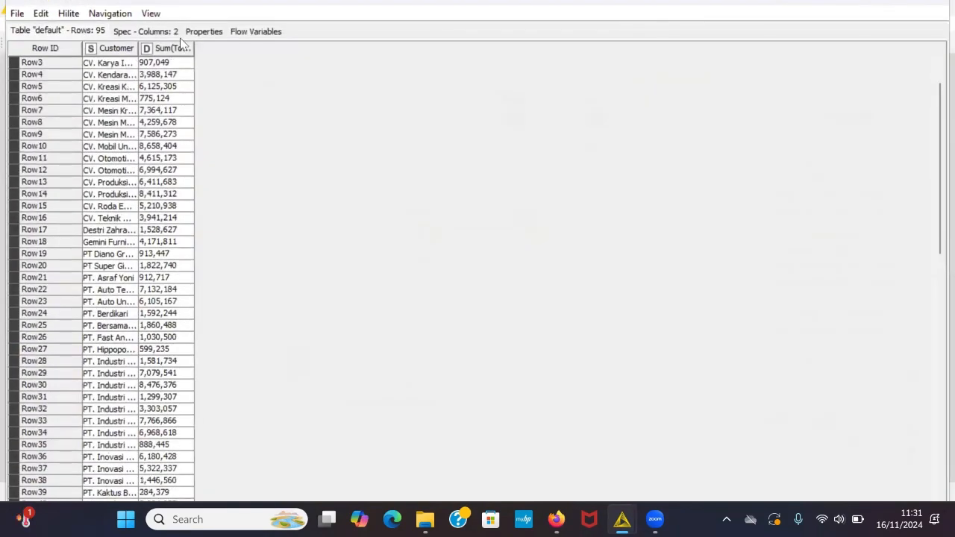
scroll(139, 148, up, 1)
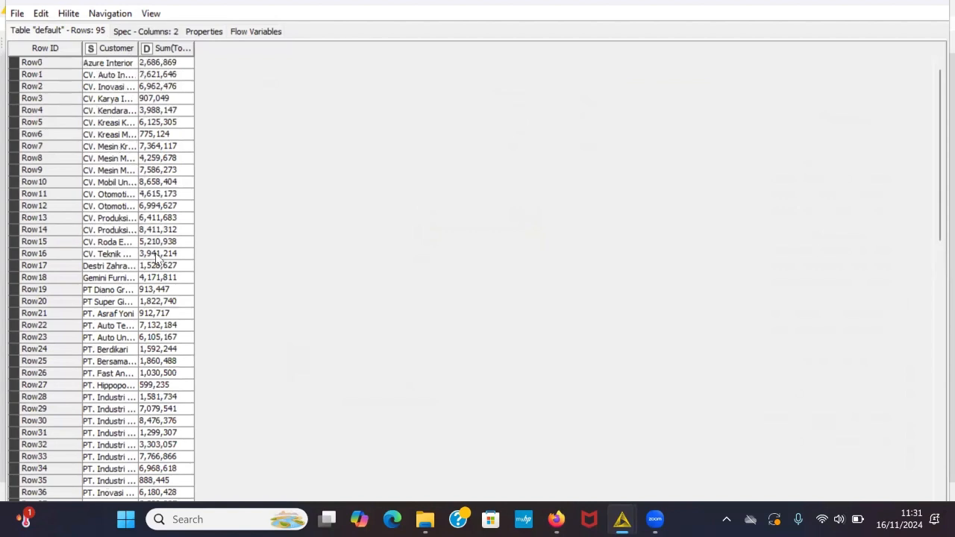
drag(138, 48, 263, 48)
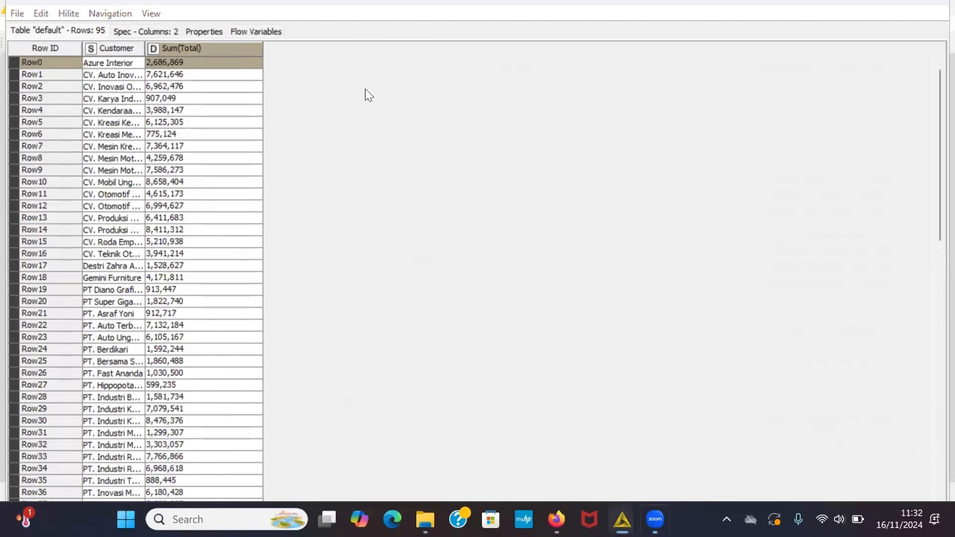
click(860, 2)
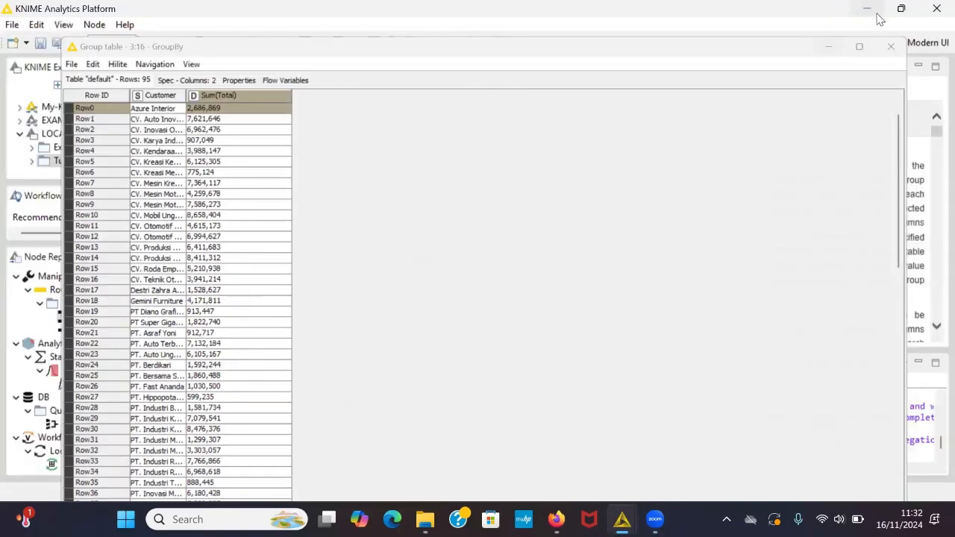
Step: Search the node repository for "bar ch" in place of the previous search term
click(589, 233)
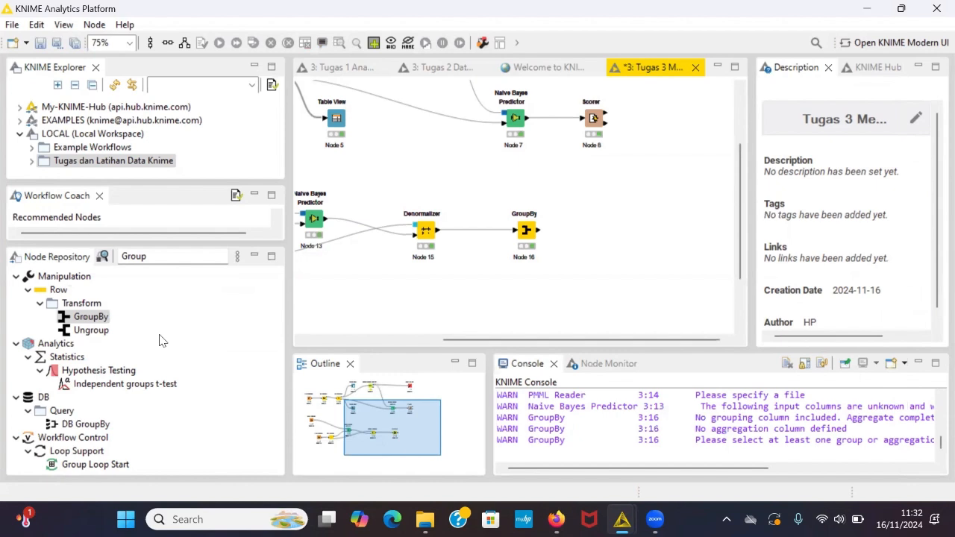
click(170, 259)
key(BackSpace)
key(BackSpace)
key(BackSpace)
key(BackSpace)
key(BackSpace)
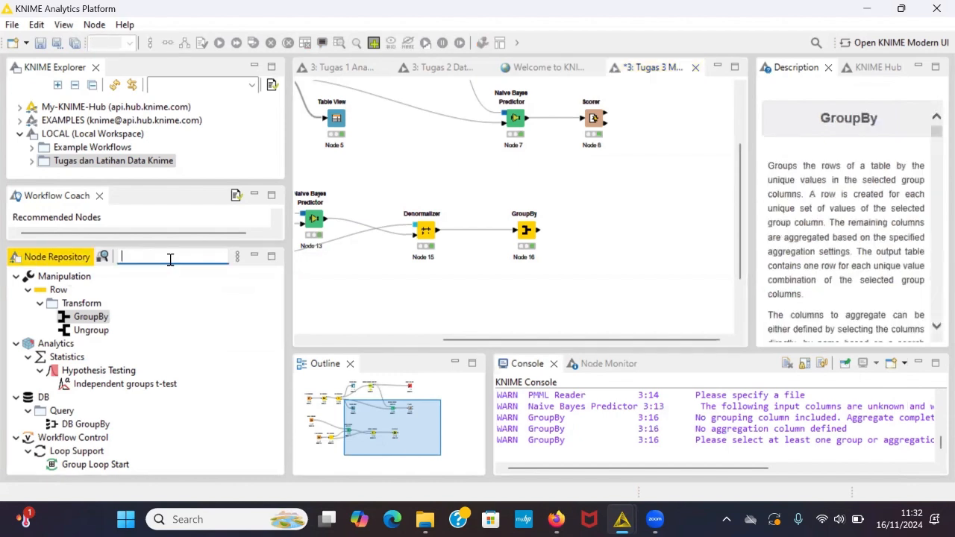
text(bar ch)
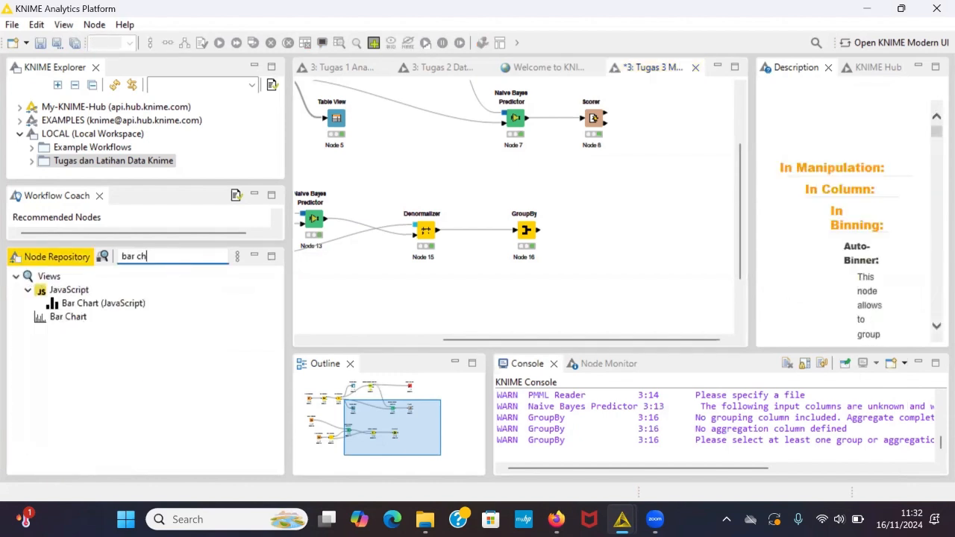
Step: Add a Bar Chart node to the right of the GroupBy and connect the GroupBy's output to it
click(66, 320)
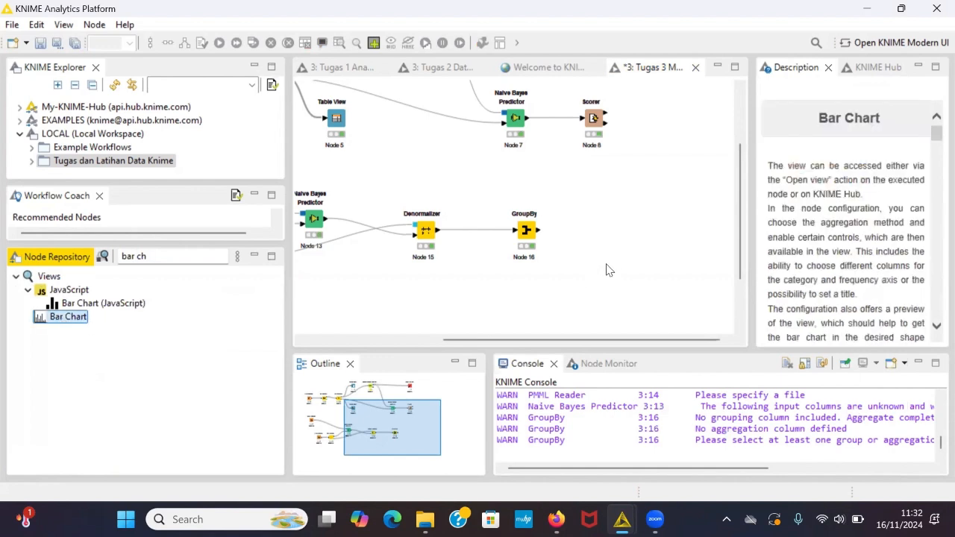
drag(60, 319, 606, 235)
click(531, 235)
click(613, 233)
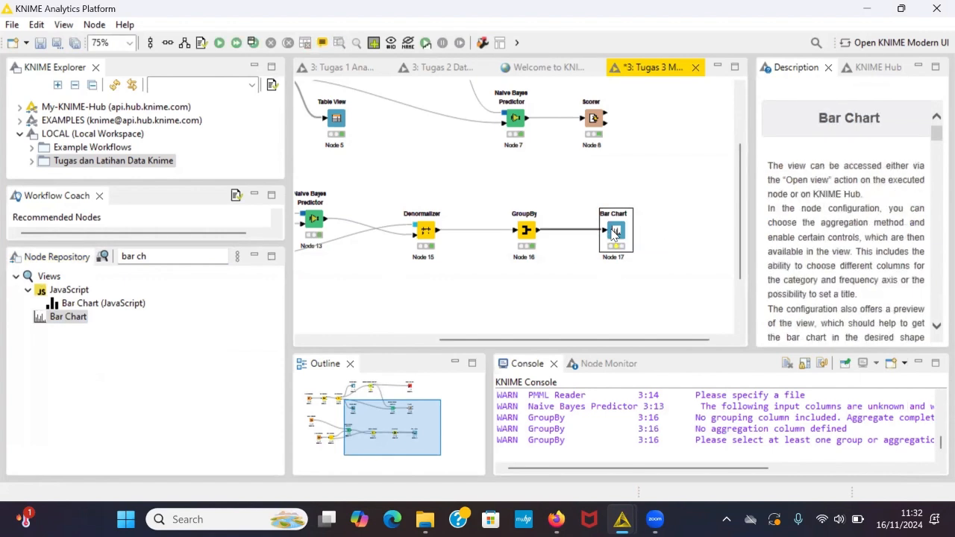
Step: Configure the Bar Chart node with Customer as the category dimension and Sum as the aggregation
right_click(614, 234)
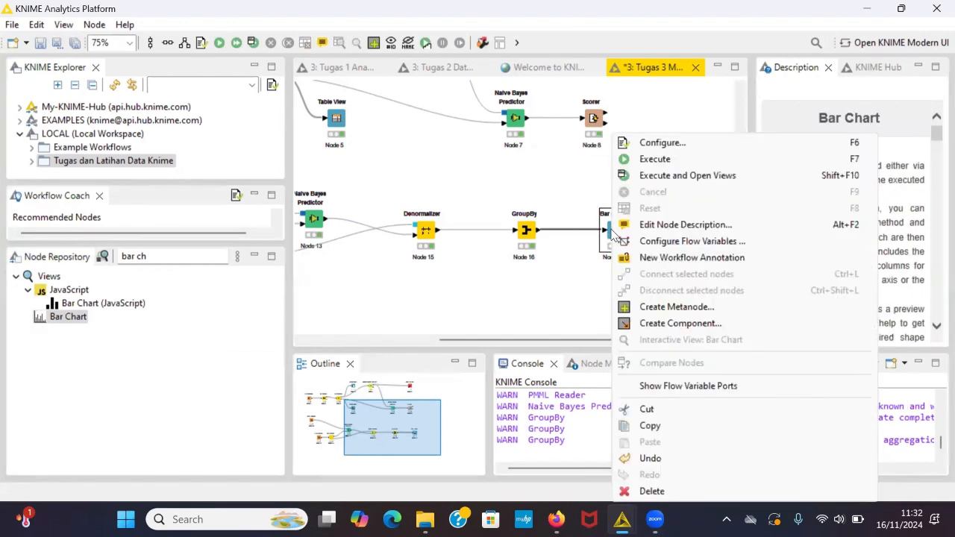
click(659, 142)
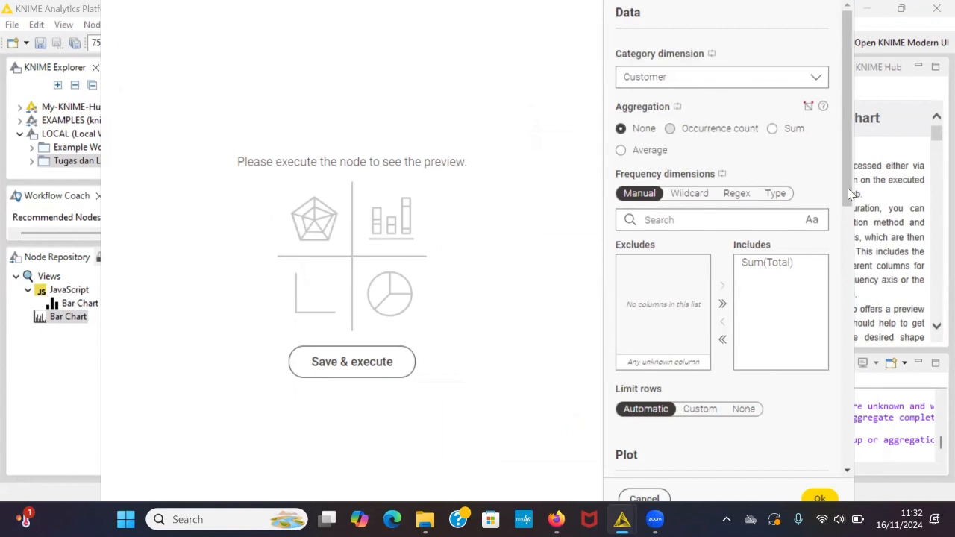
click(702, 79)
click(720, 96)
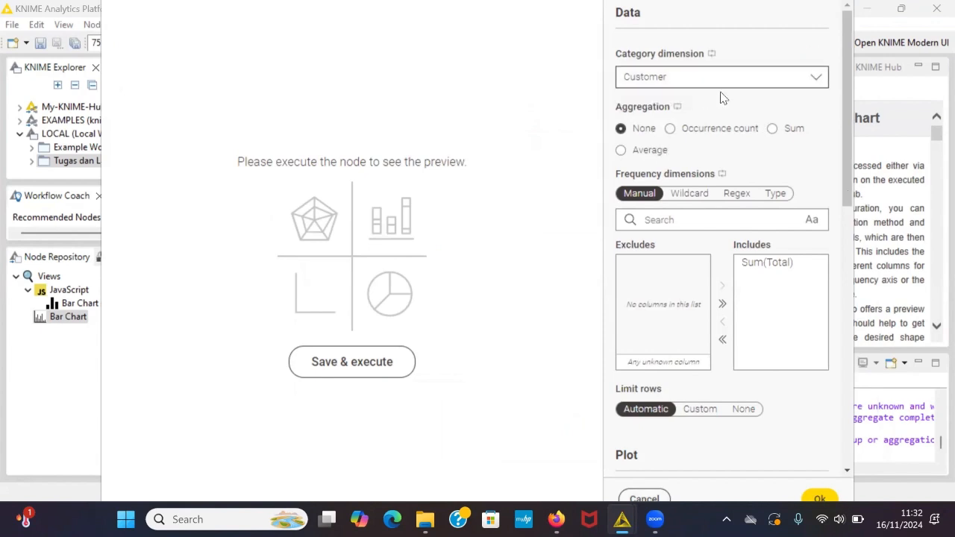
click(771, 128)
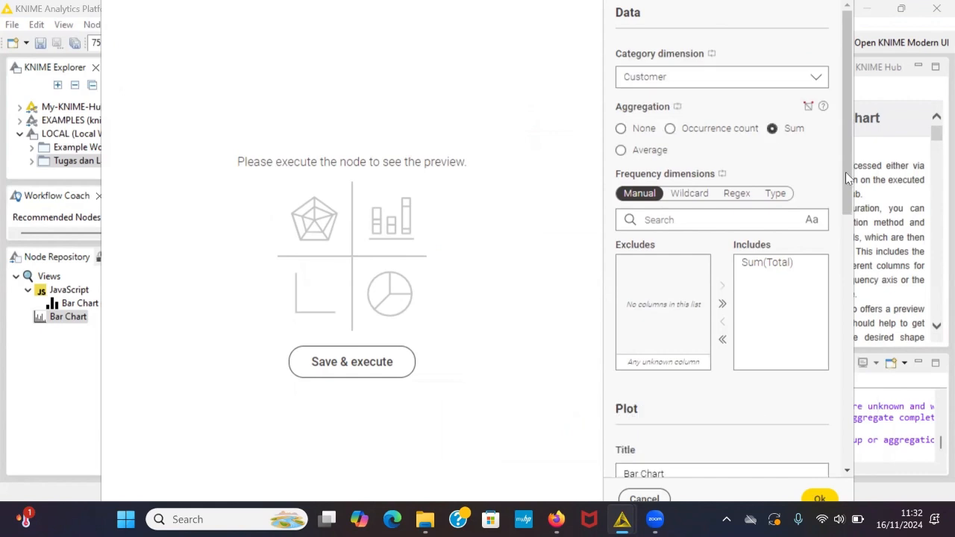
Step: Replace the default plot title with "Data Transaksi Penjualan"
scroll(772, 339, down, 2)
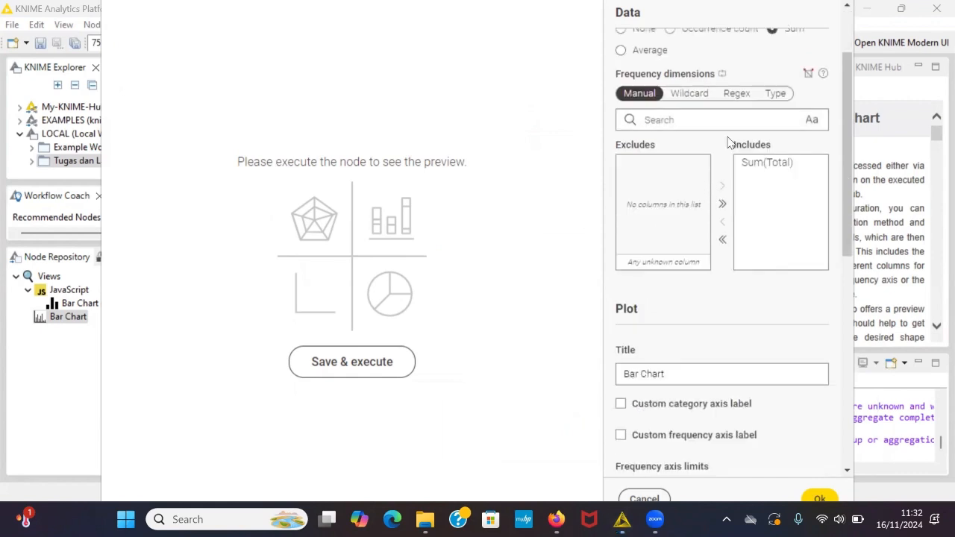
scroll(681, 230, down, 2)
click(673, 256)
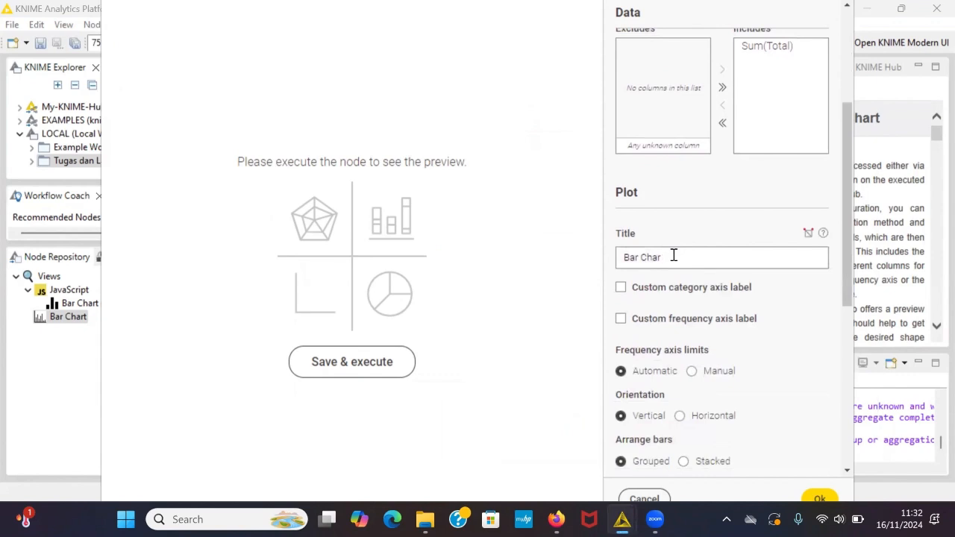
key(BackSpace)
key(BackSpace)
key(BackSpace)
key(BackSpace)
key(BackSpace)
key(BackSpace)
key(BackSpace)
key(BackSpace)
key(BackSpace)
key(BackSpace)
text(Data transaksi penjuala)
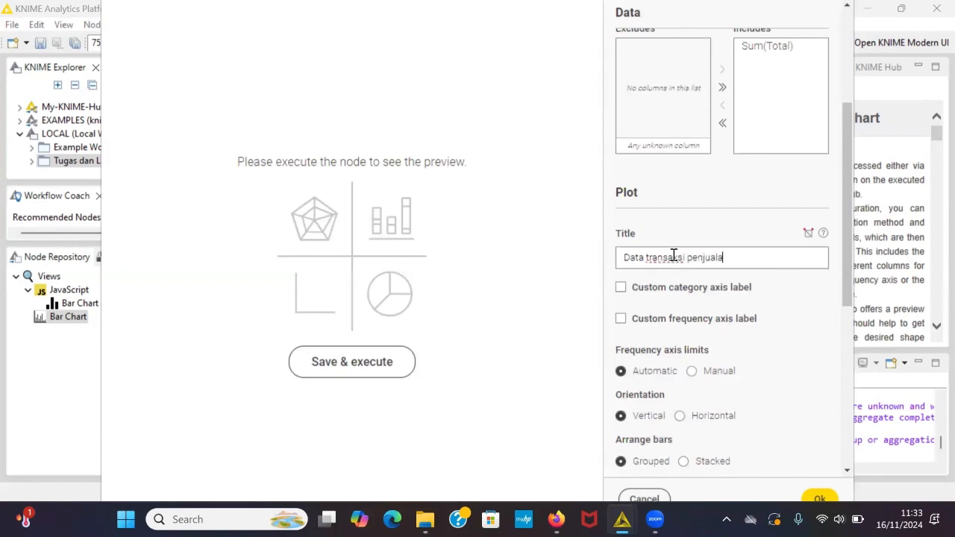
text(n)
key(BackSpace)
text(T)
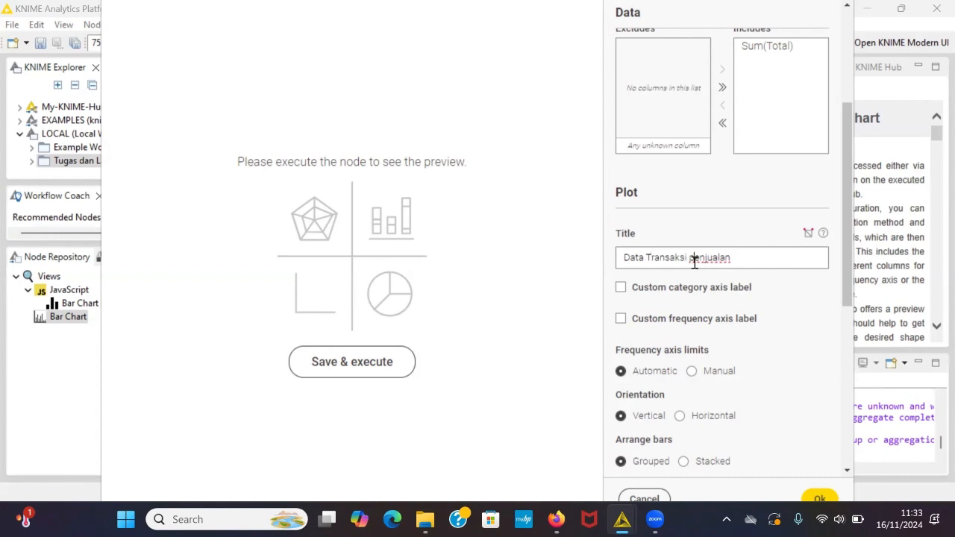
key(BackSpace)
text(P)
Step: Enable custom axis labels, naming the category axis "Customer" and the frequency axis "Total"
scroll(799, 322, down, 3)
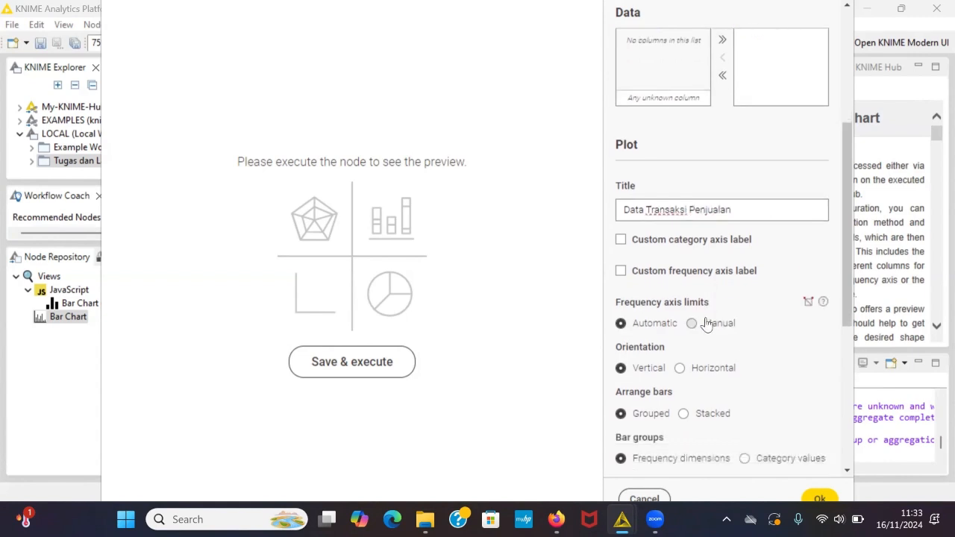
click(620, 233)
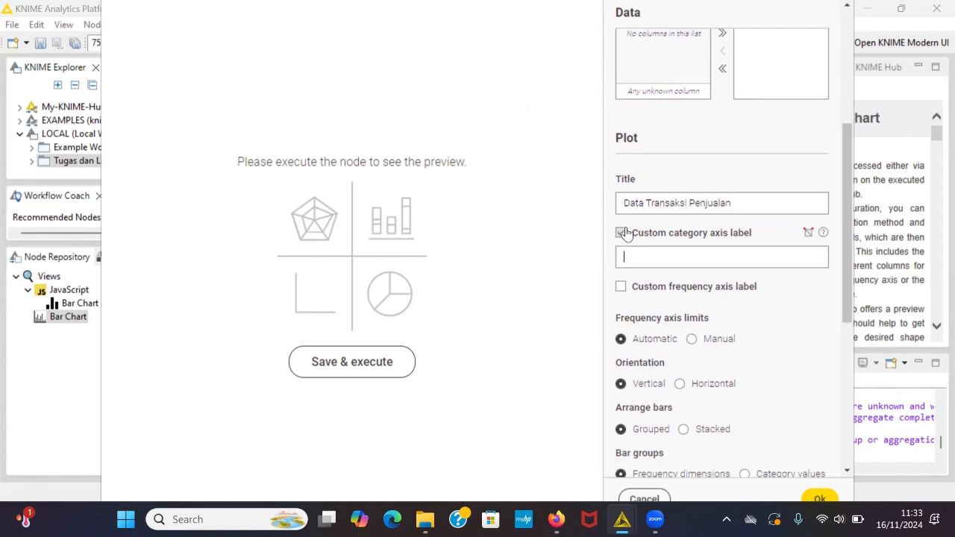
click(621, 287)
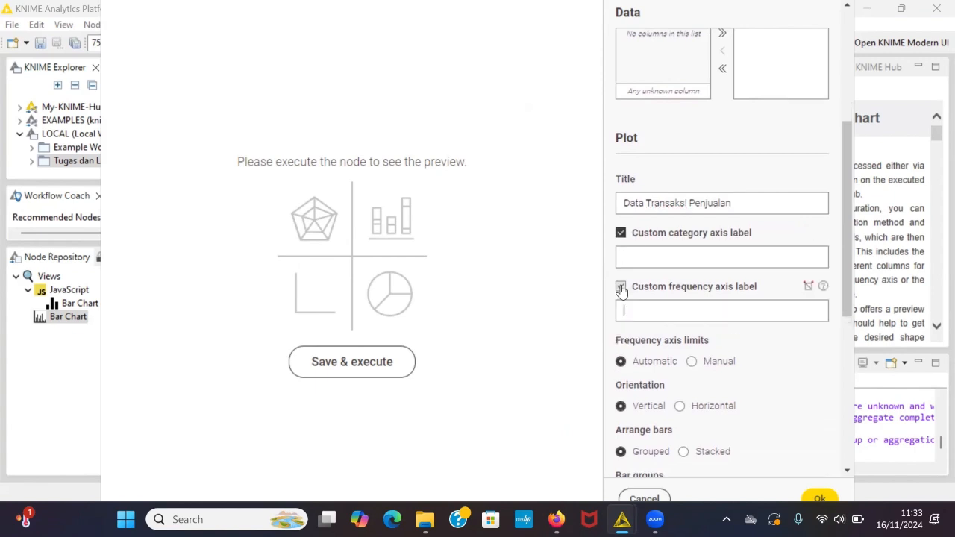
click(681, 266)
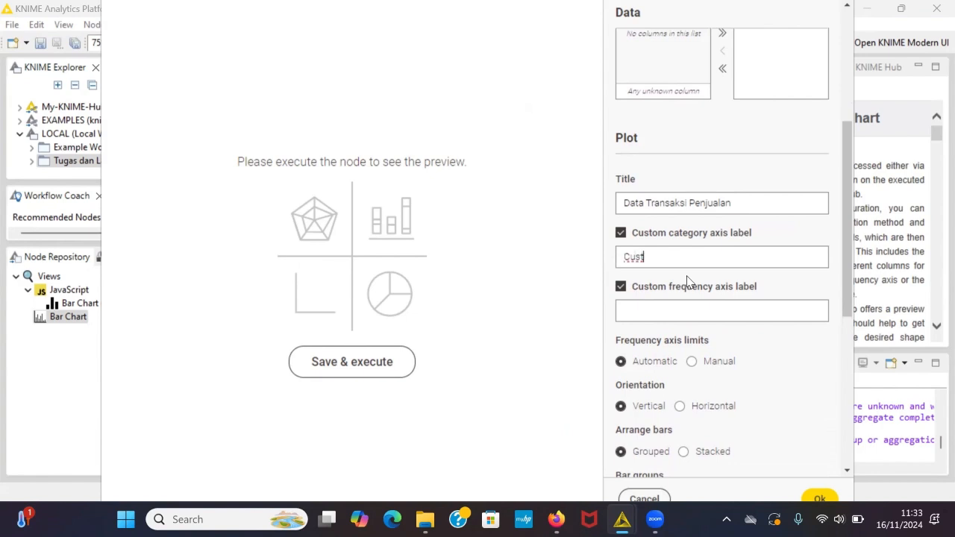
click(665, 313)
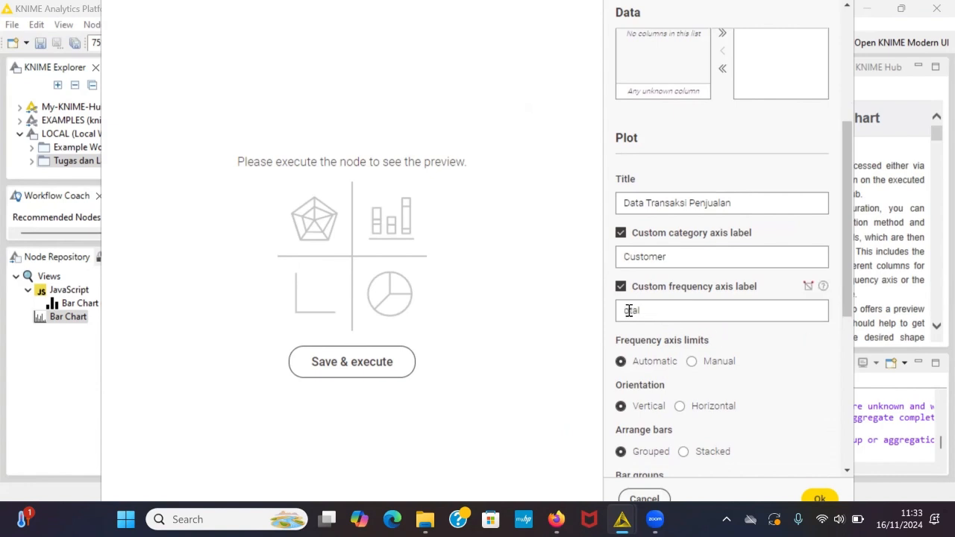
text(T)
Step: Enable Show bar values for the plot and apply the Bar Chart configuration
scroll(629, 311, down, 2)
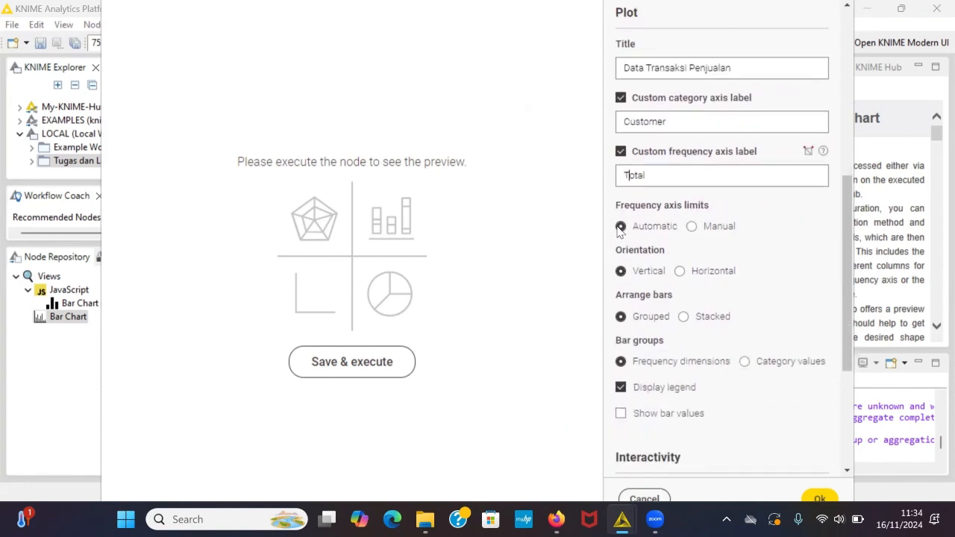
scroll(650, 232, down, 1)
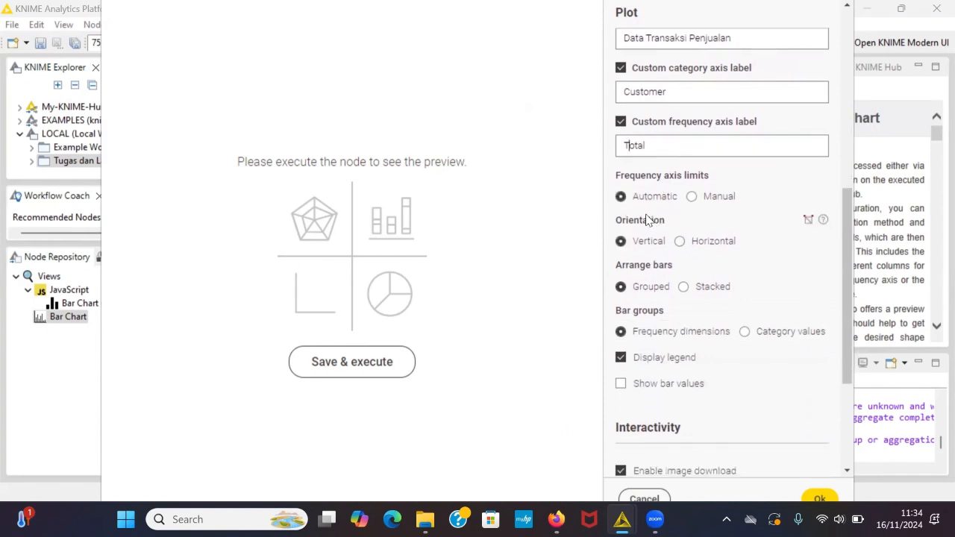
scroll(650, 256, down, 3)
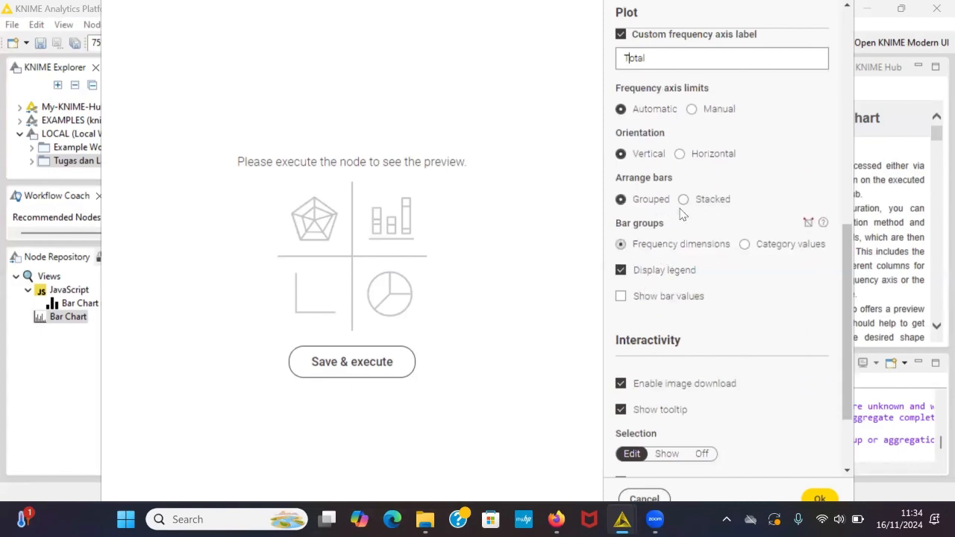
click(620, 297)
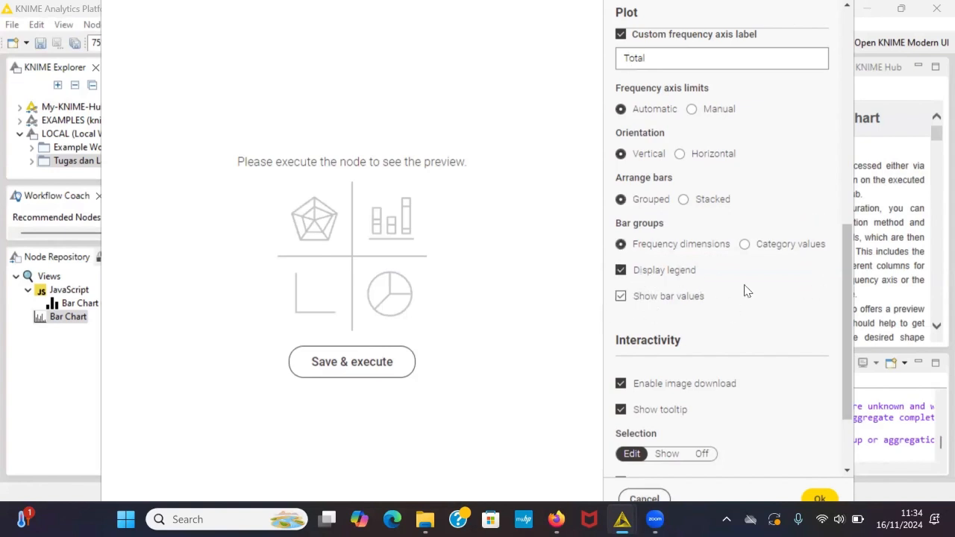
scroll(691, 305, down, 1)
scroll(746, 261, down, 1)
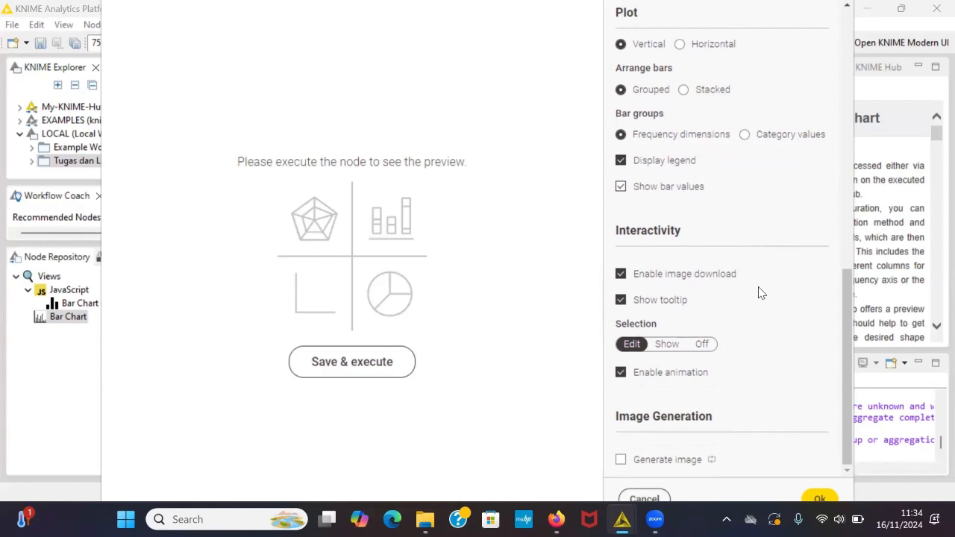
click(819, 498)
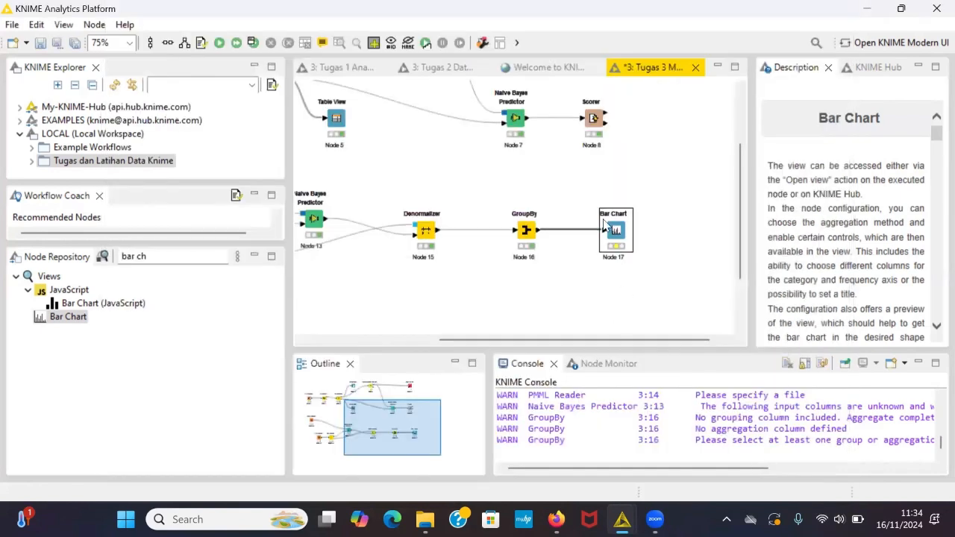
Step: Execute the Bar Chart node and open its interactive view
click(219, 42)
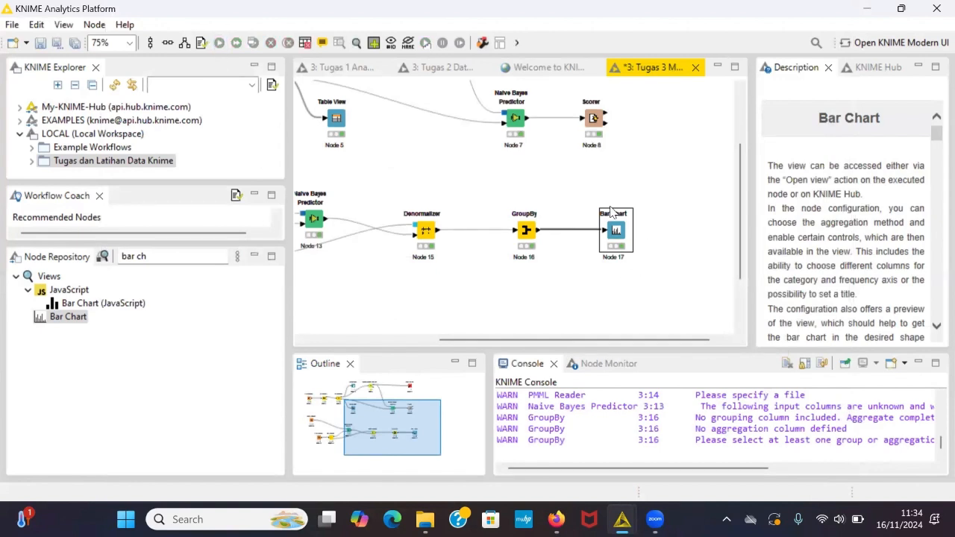
click(357, 43)
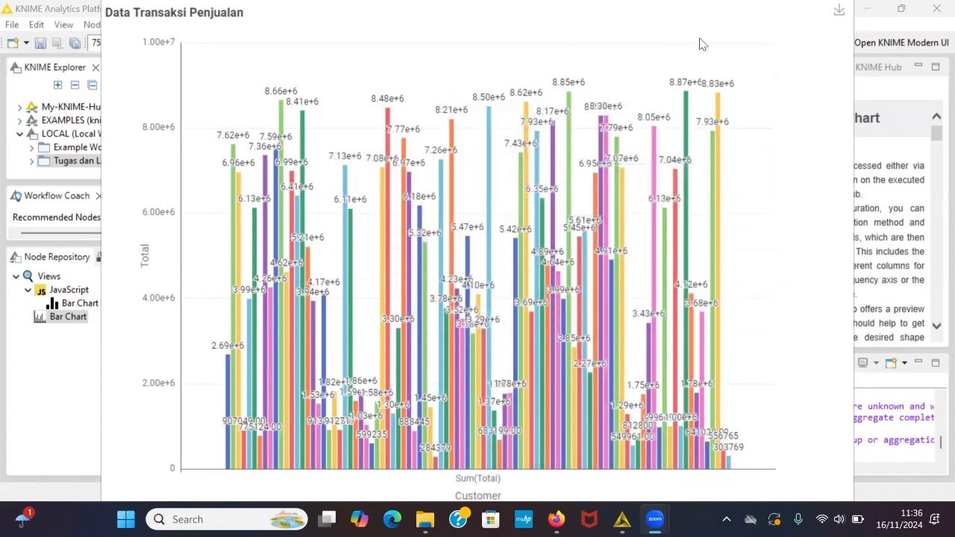
Step: Save the chart as a PNG image named "Barchart Data Transaksi Penjualan" in the Pictures folder and close the chart view
click(839, 12)
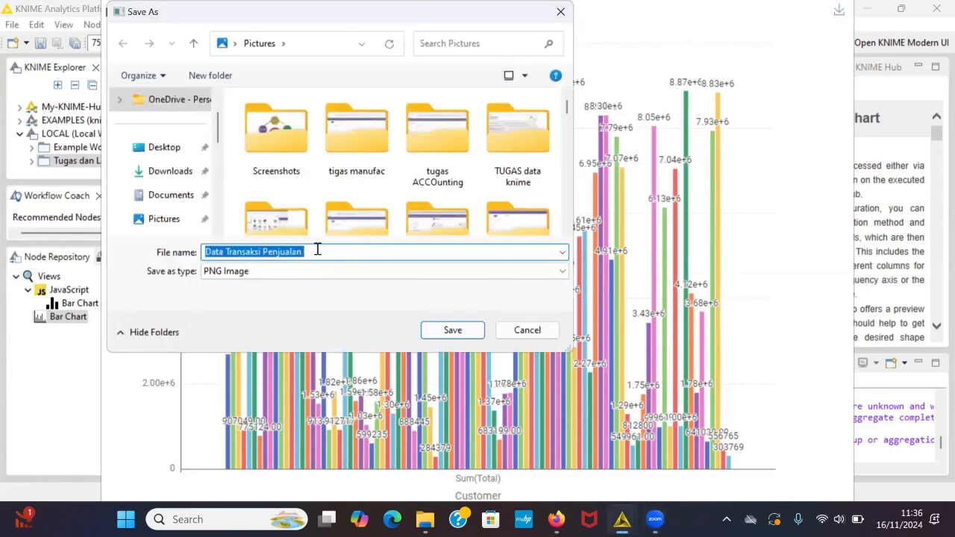
click(206, 254)
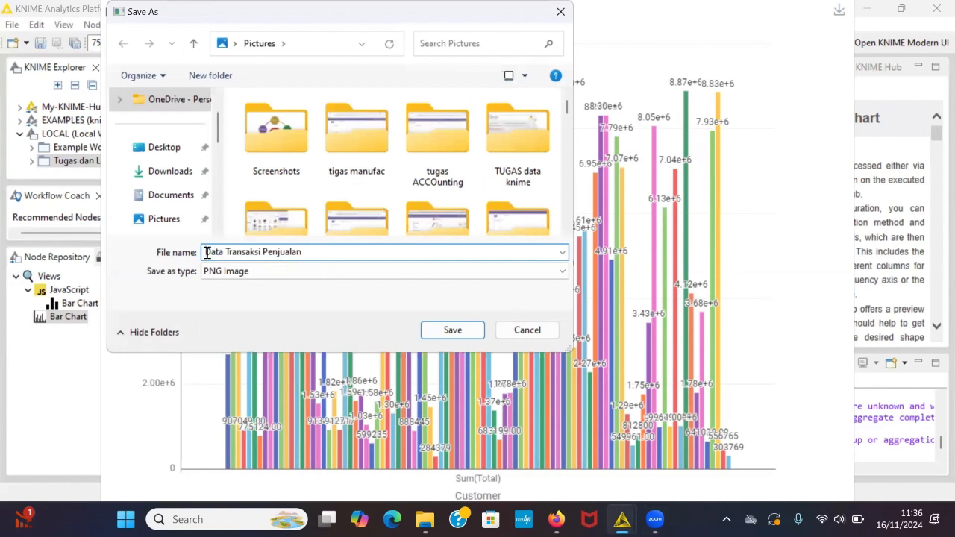
text(Barchar)
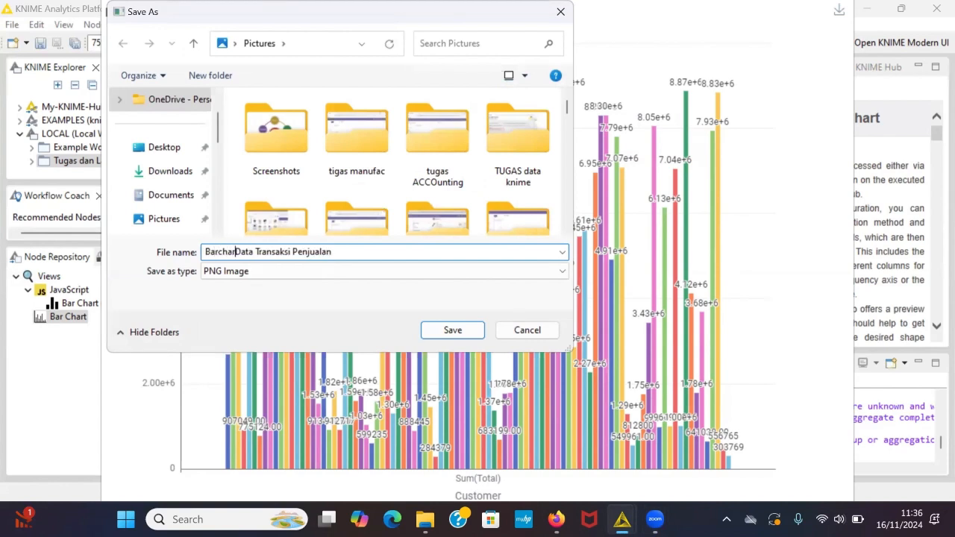
key(BackSpace)
text(t)
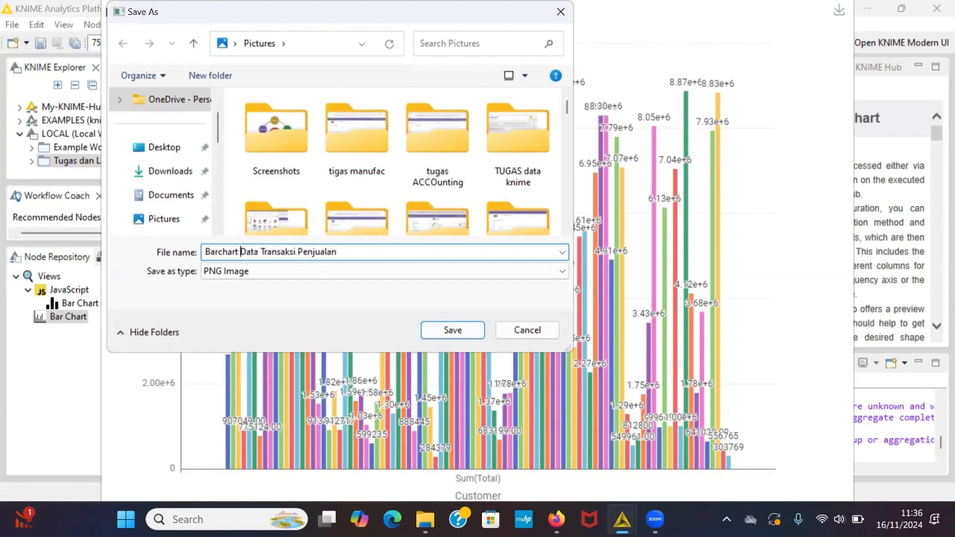
click(164, 218)
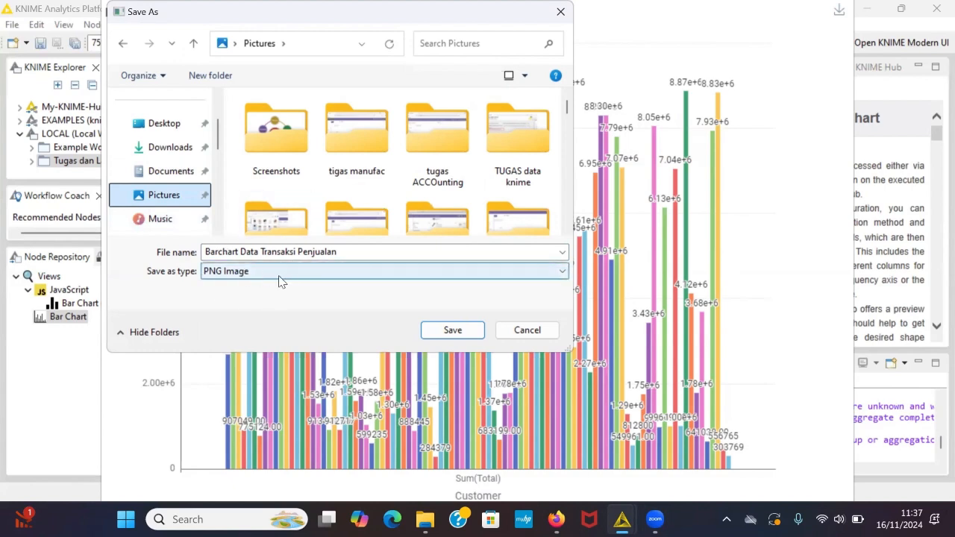
click(452, 330)
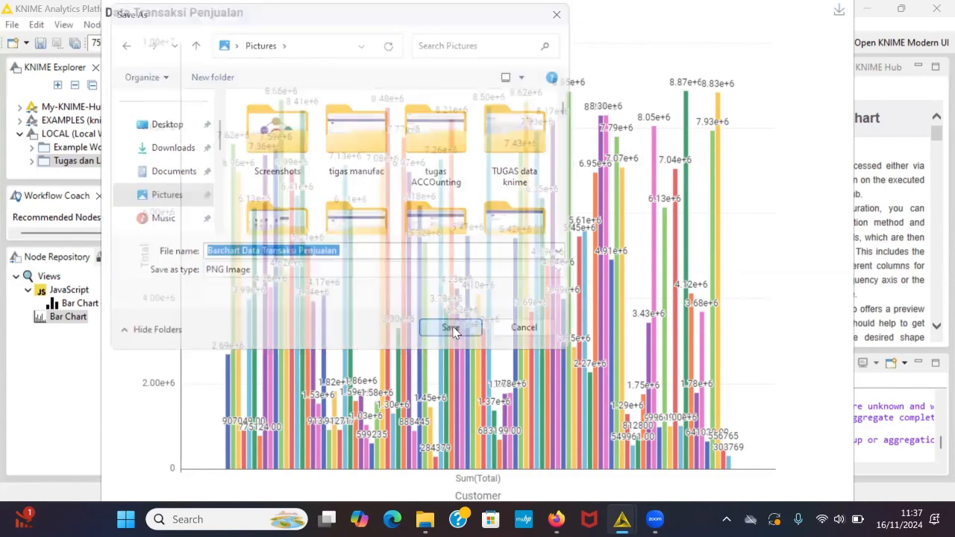
mouse_move(603, 277)
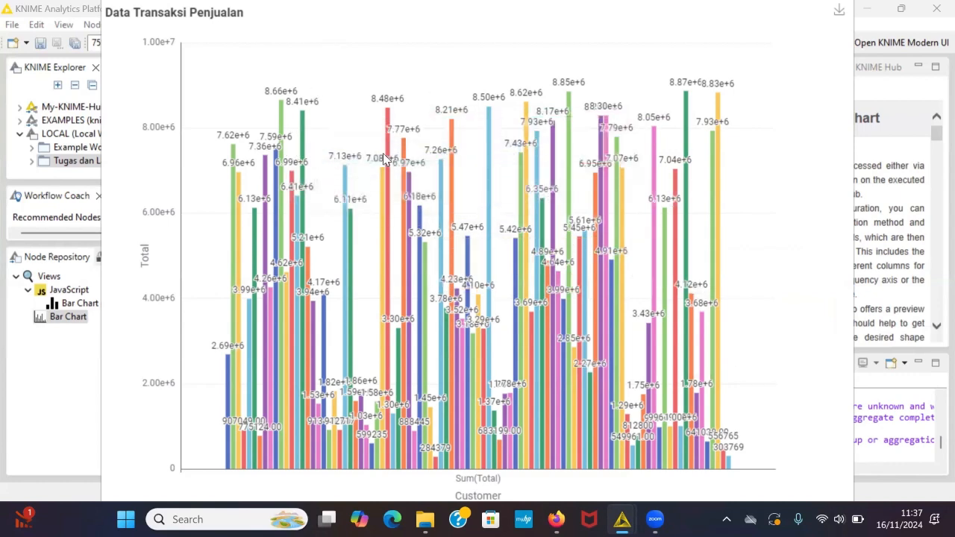
click(898, 36)
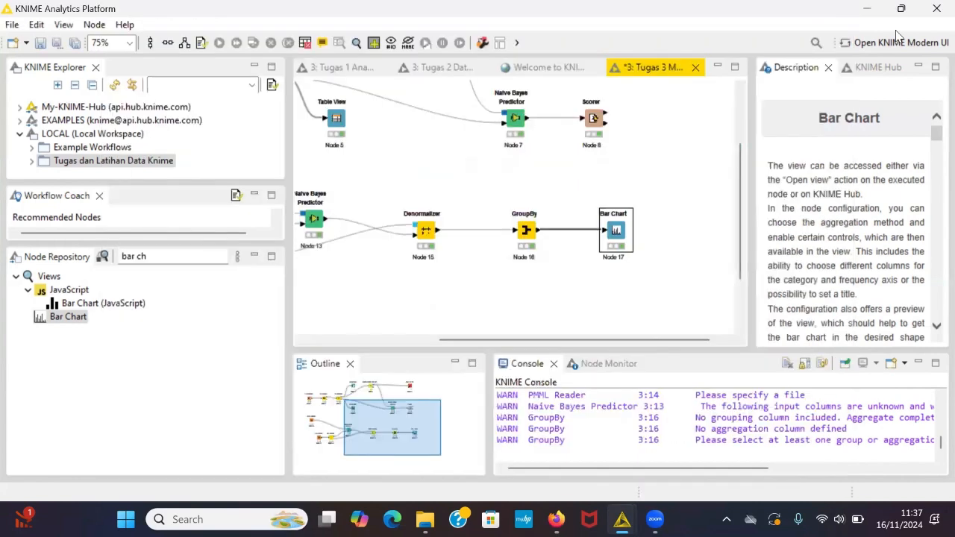
Step: Turn off Show bar values in the Bar Chart node's configuration, apply the change and reopen its interactive view
right_click(625, 237)
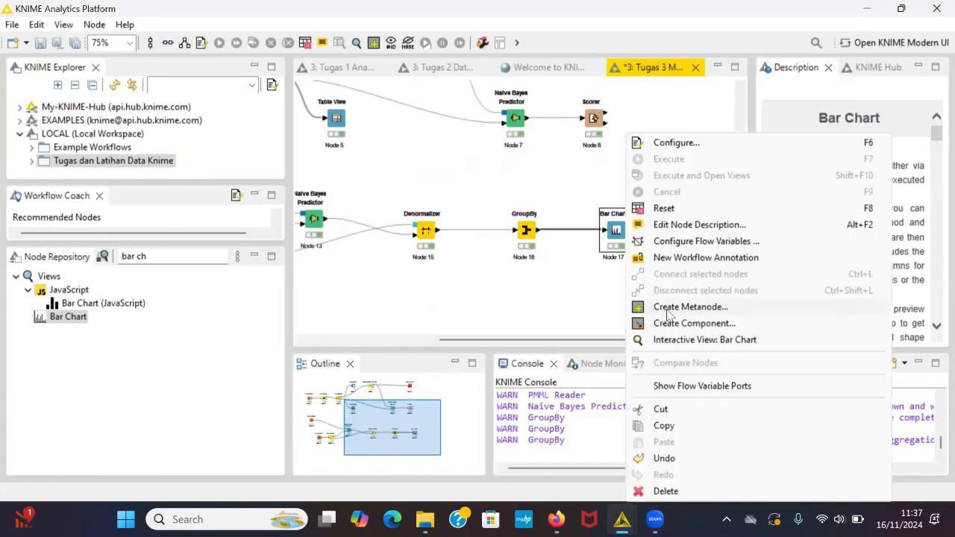
click(714, 148)
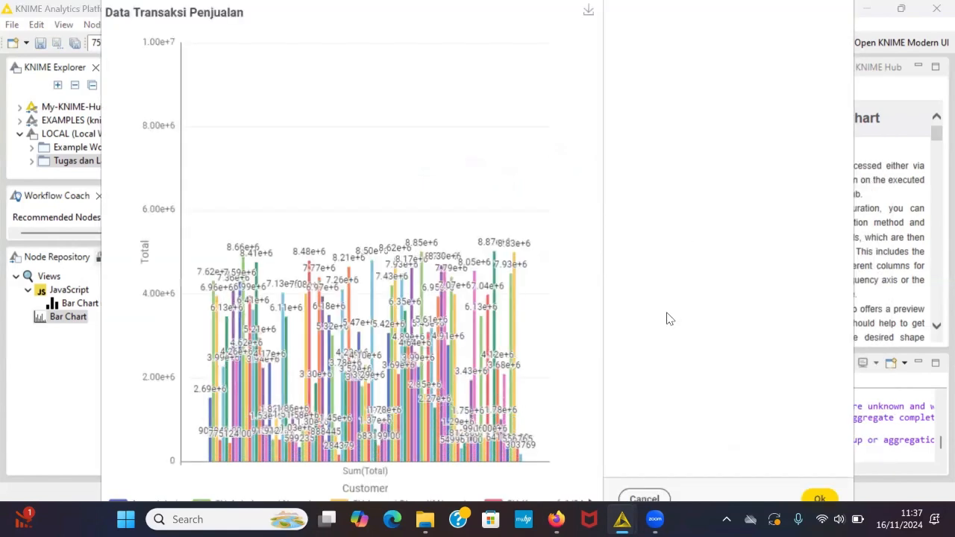
scroll(683, 364, down, 5)
scroll(683, 364, down, 3)
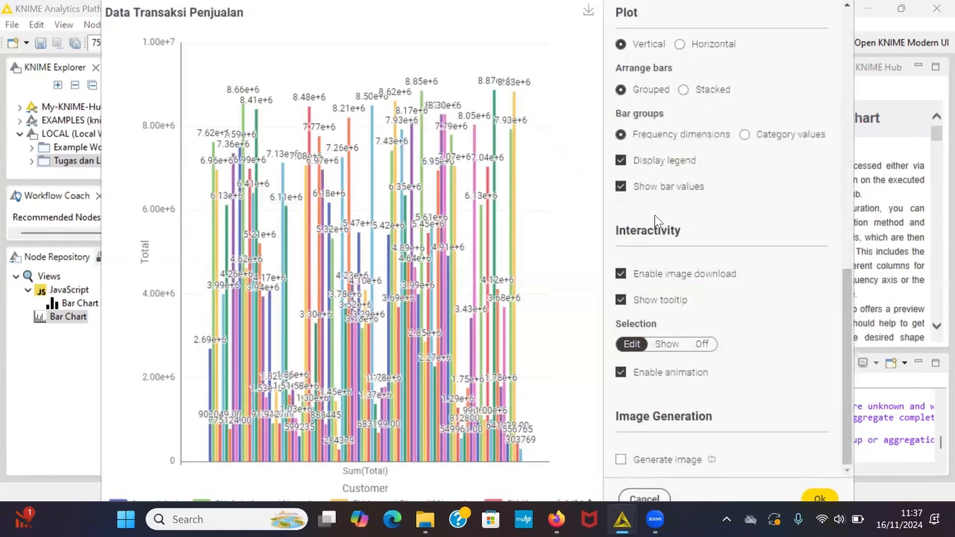
click(621, 187)
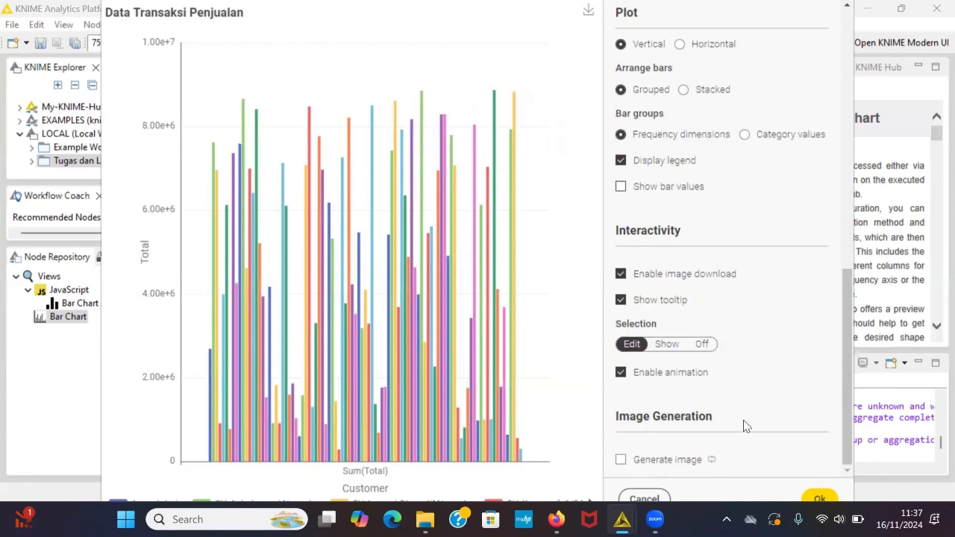
click(819, 497)
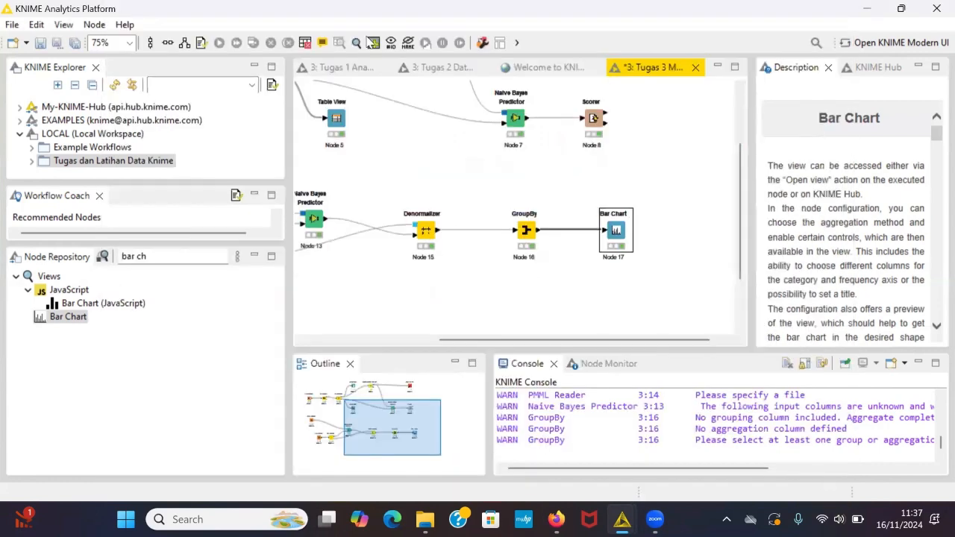
click(358, 43)
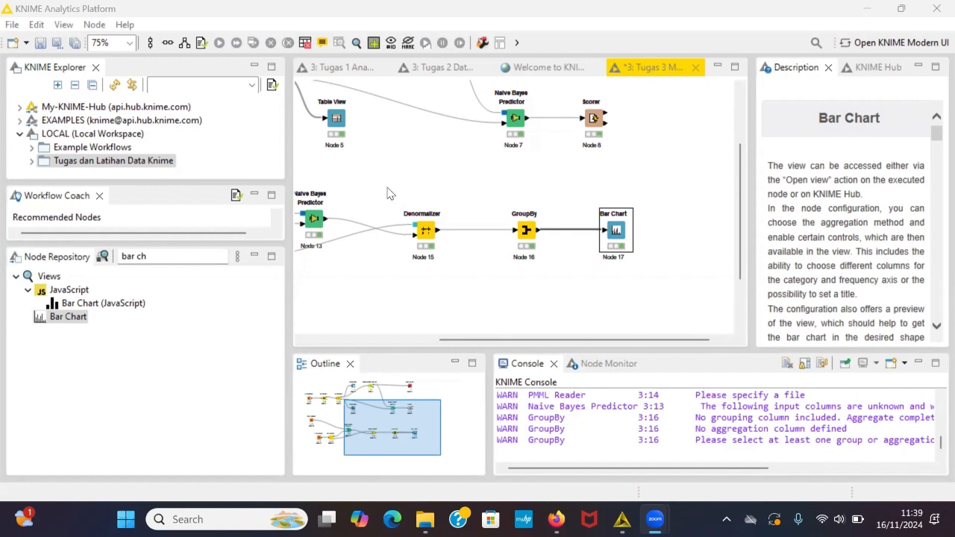
scroll(572, 201, up, 3)
scroll(572, 202, left, 4)
scroll(573, 208, down, 3)
scroll(534, 205, right, 2)
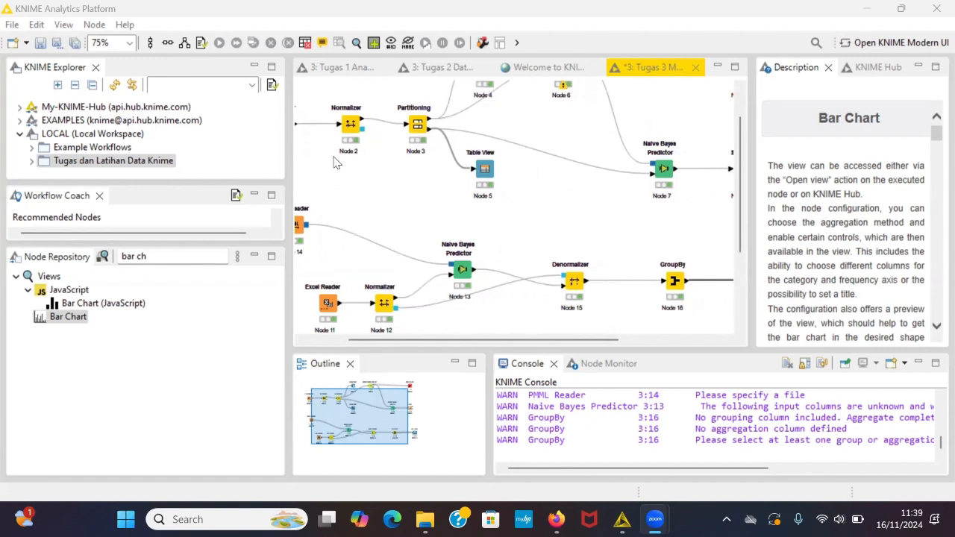
scroll(380, 228, left, 3)
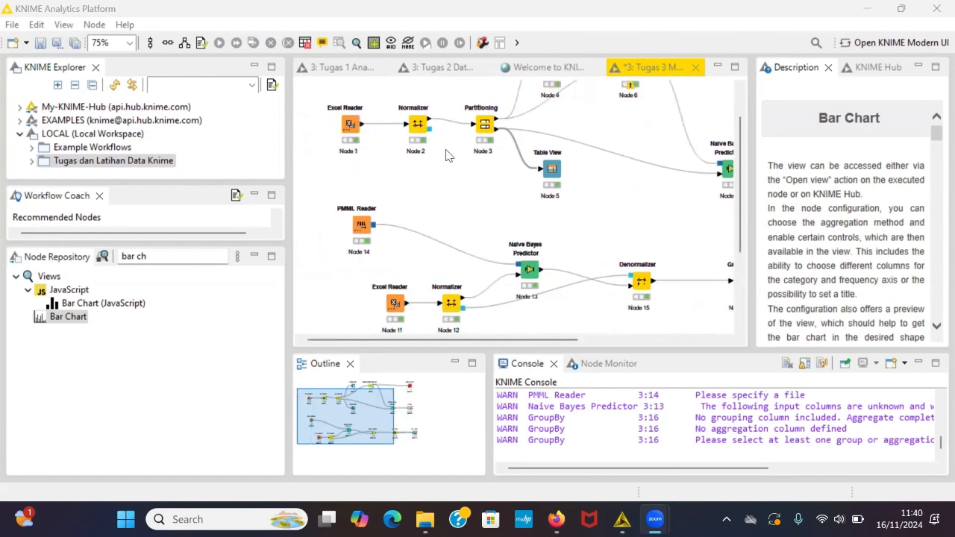
scroll(406, 215, up, 2)
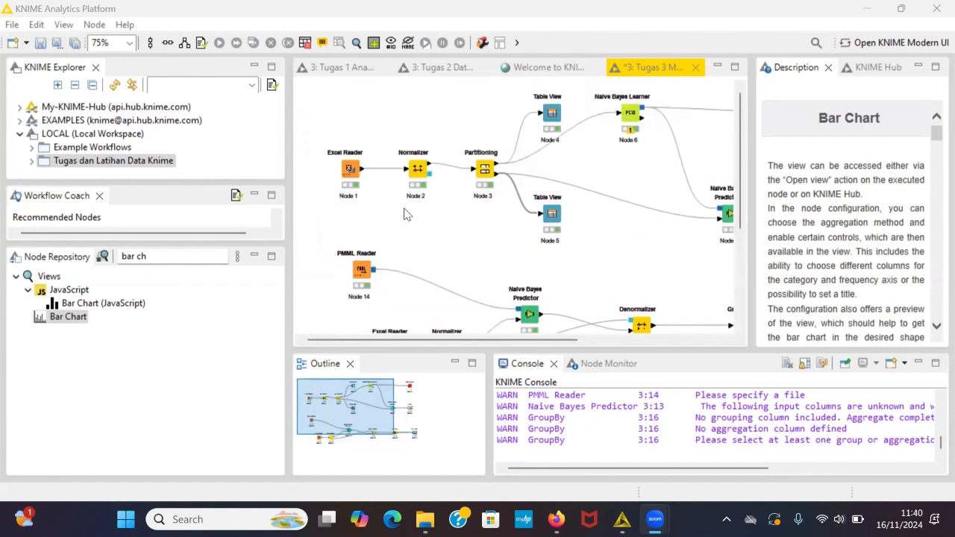
Step: Start a KNIME workflow export for Tugas 3 Mechine Learning and browse for its destination file
click(13, 25)
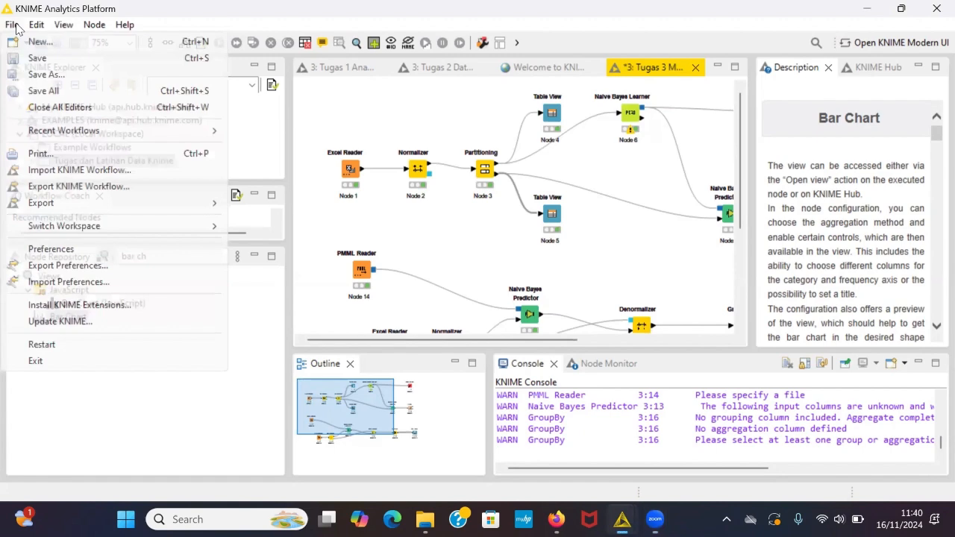
click(95, 188)
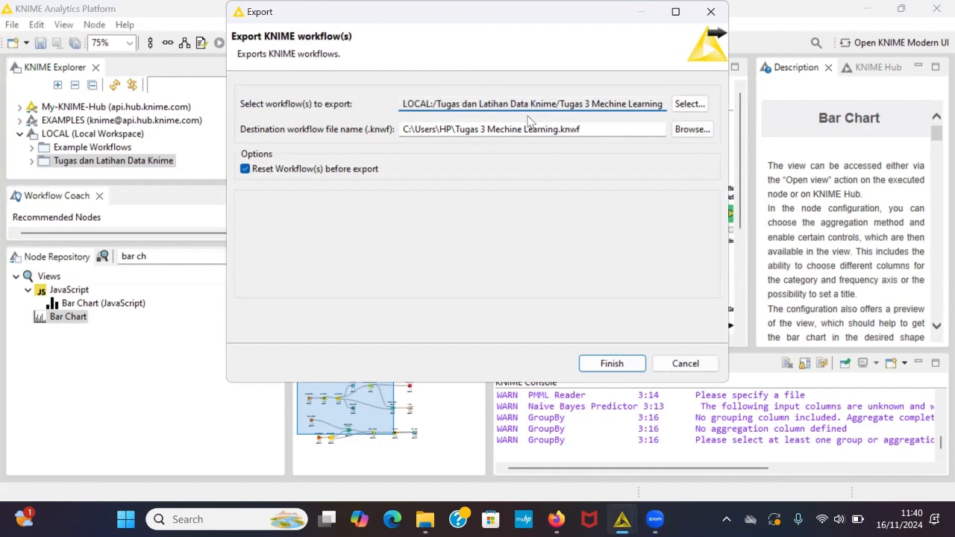
click(588, 129)
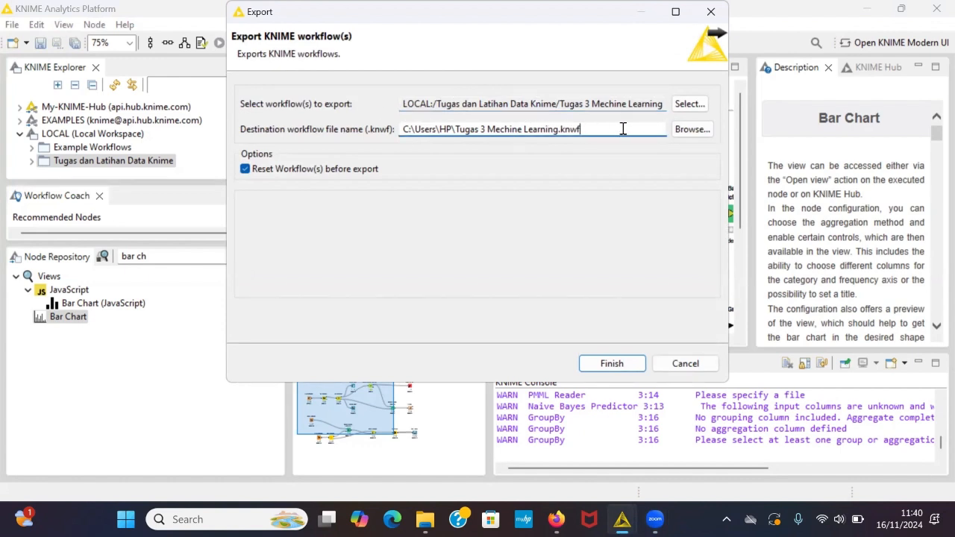
click(692, 128)
Step: Set the export destination to the Tugas 3 Mechine Learning folder under C:\Users\HP\knime-workspace\Tugas dan Latihan Data Knime, with file name Tugas 3 Mechine Learning
scroll(291, 194, down, 3)
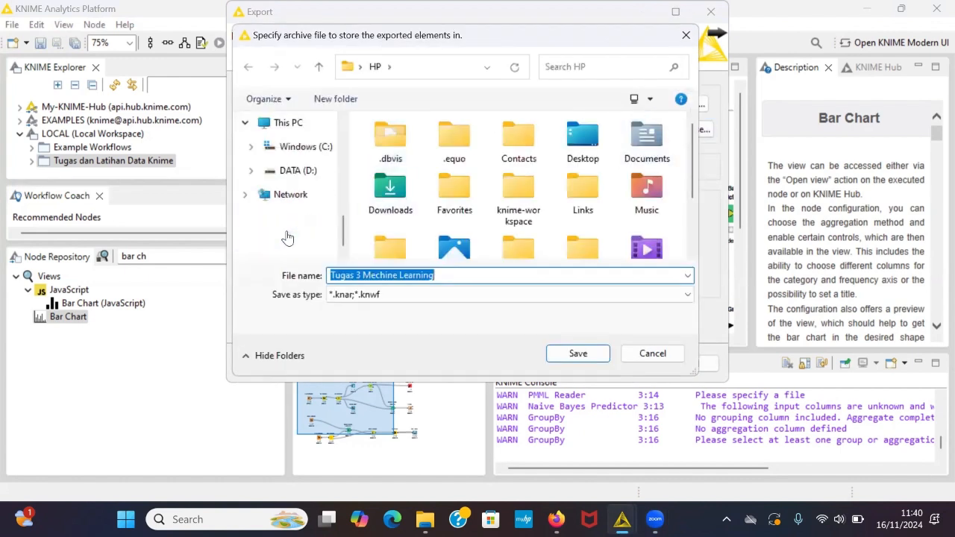
click(305, 148)
scroll(444, 242, down, 1)
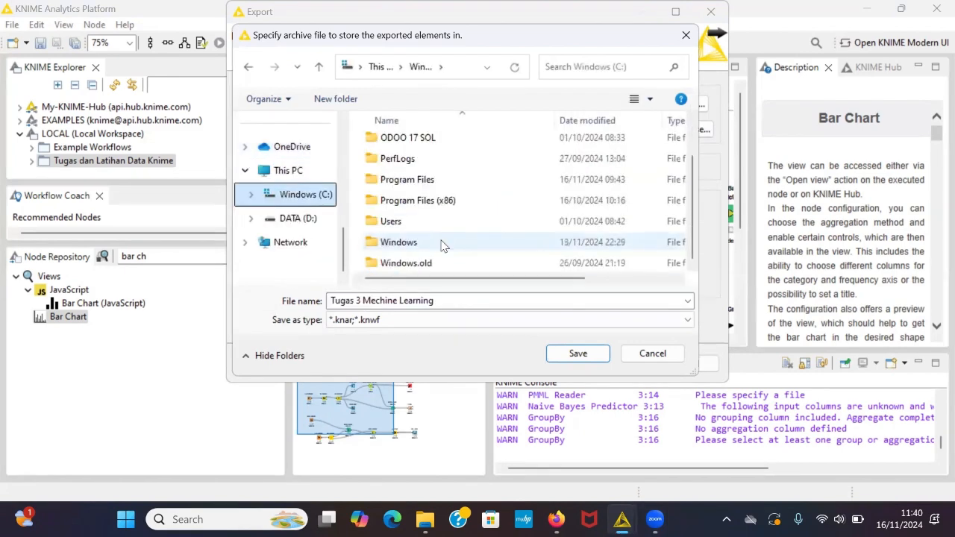
double_click(455, 223)
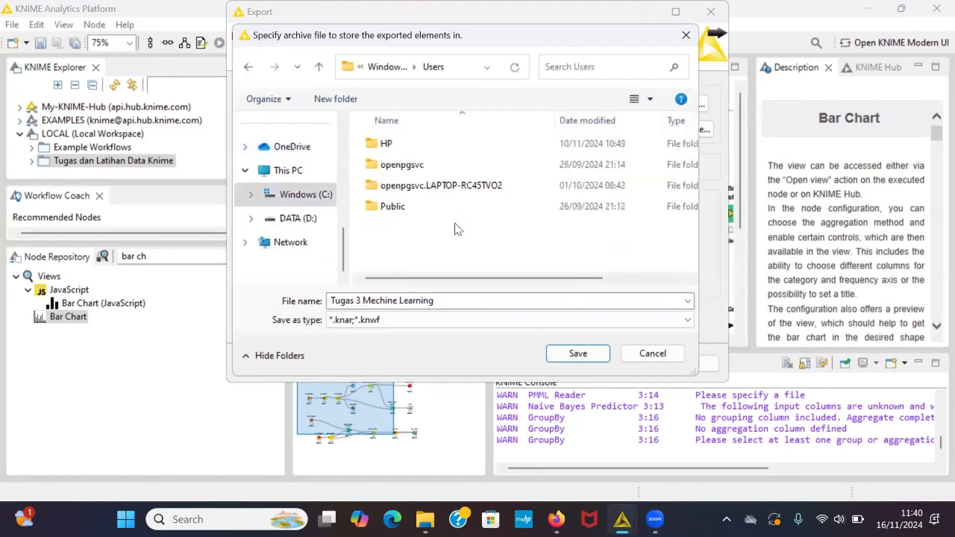
double_click(439, 142)
scroll(448, 224, down, 2)
scroll(455, 194, down, 1)
scroll(464, 162, up, 1)
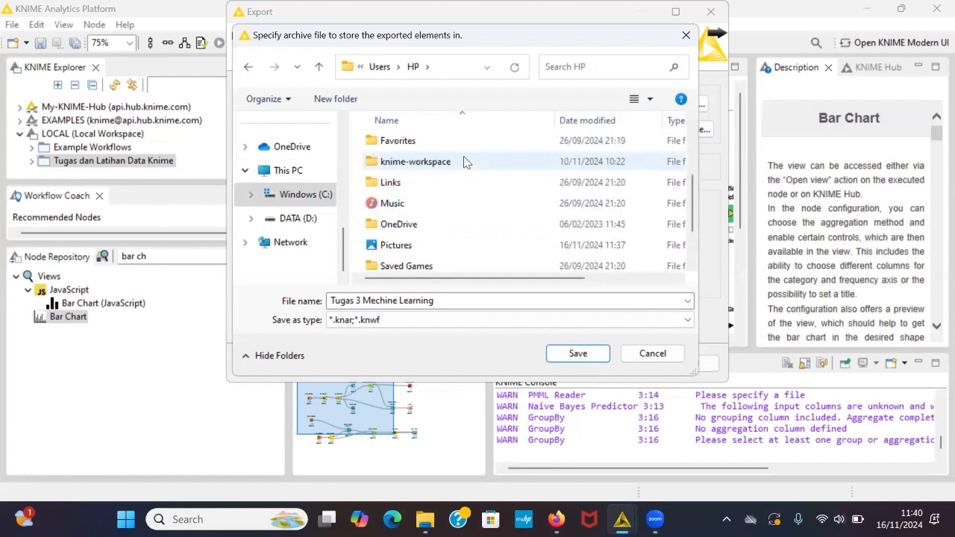
double_click(463, 161)
double_click(435, 188)
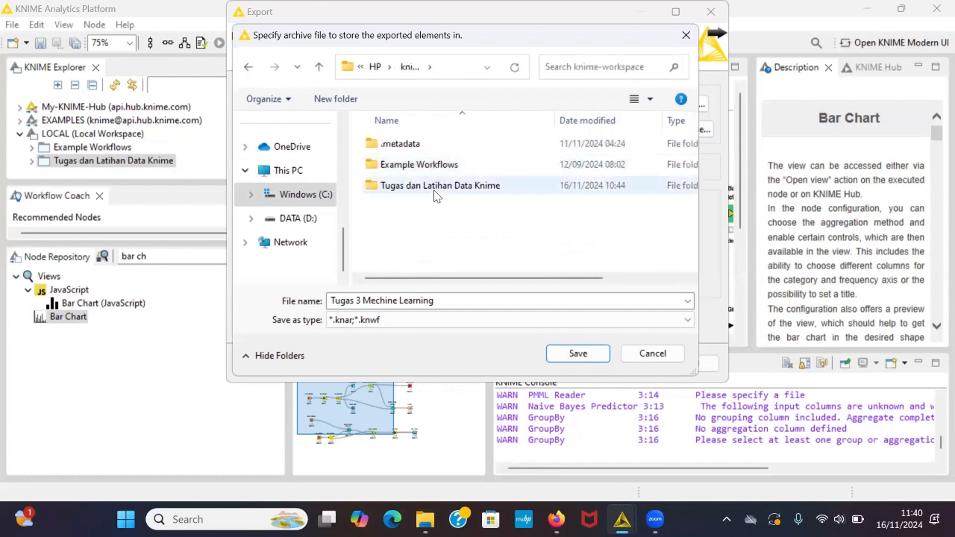
double_click(433, 186)
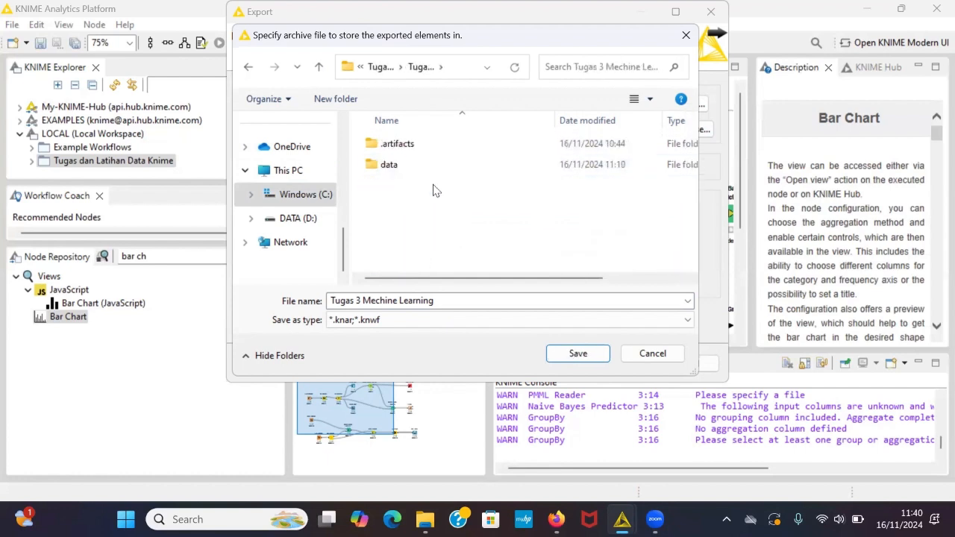
click(575, 354)
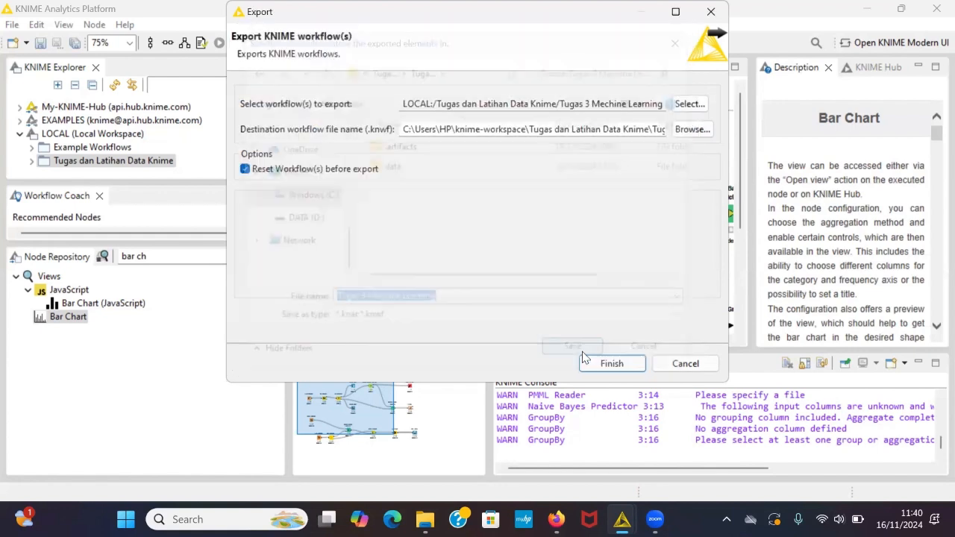
Step: Disable resetting the workflow before export and run the export, saving the workflow's pending changes
click(245, 170)
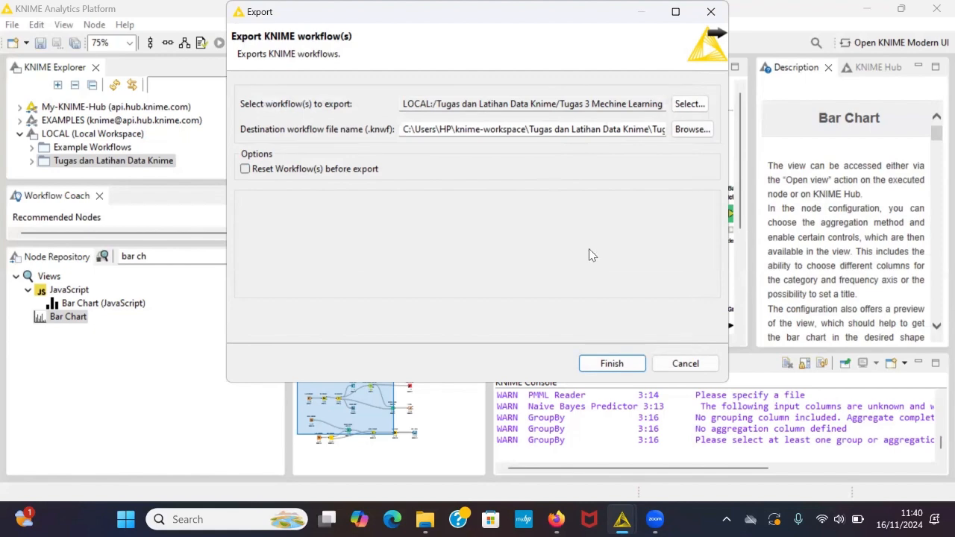
click(611, 364)
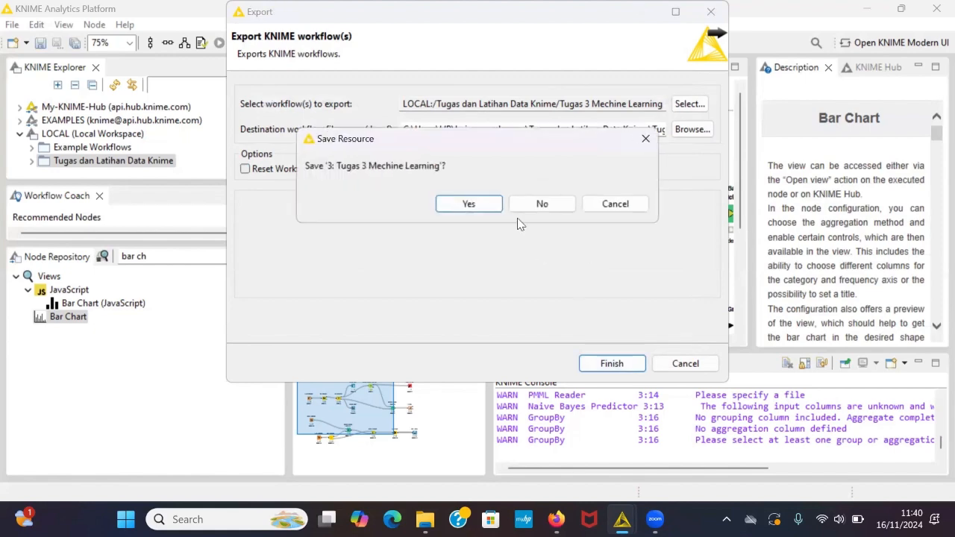
click(468, 204)
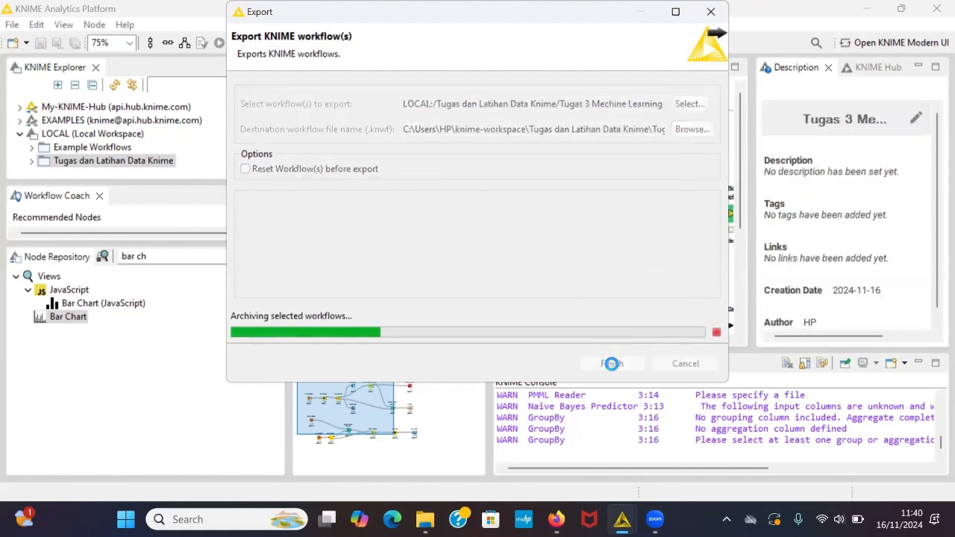
scroll(586, 208, right, 2)
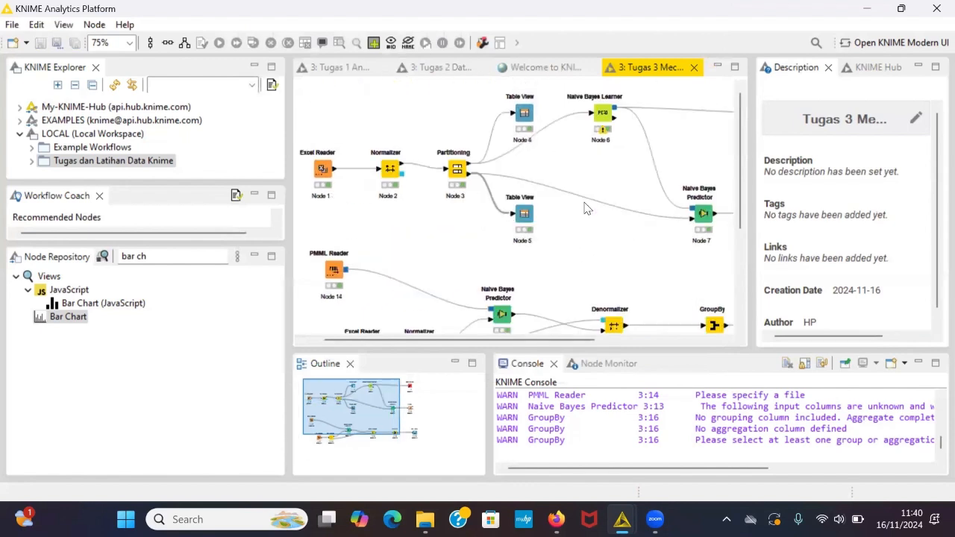
scroll(602, 228, down, 3)
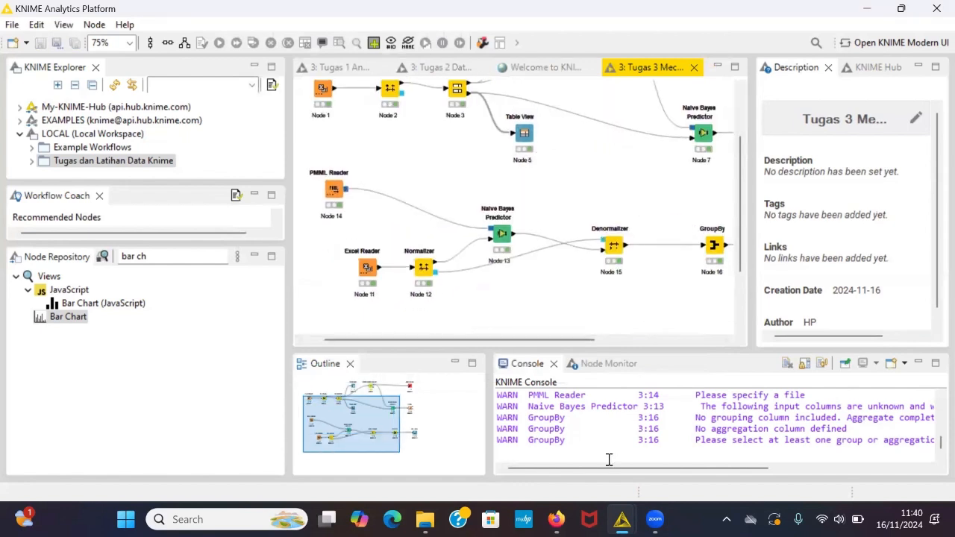